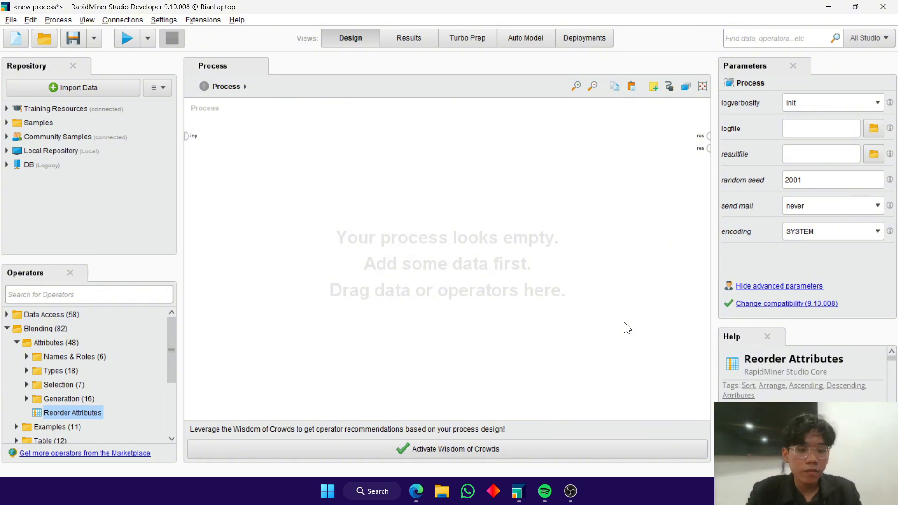
- Find the Read CSV operator by searching for "read" and add it to the empty process near the input port
type("read")
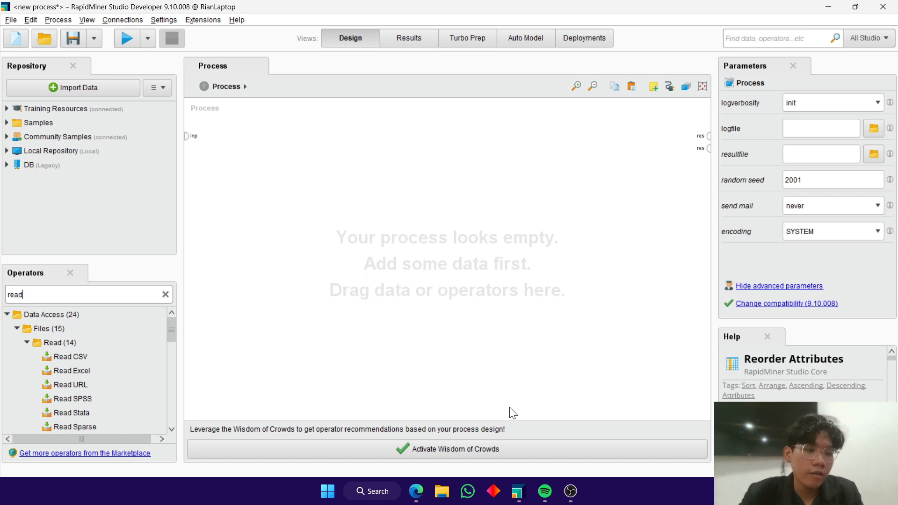
left_click_drag(143, 350, 140, 349)
scroll(141, 348, "down", 1)
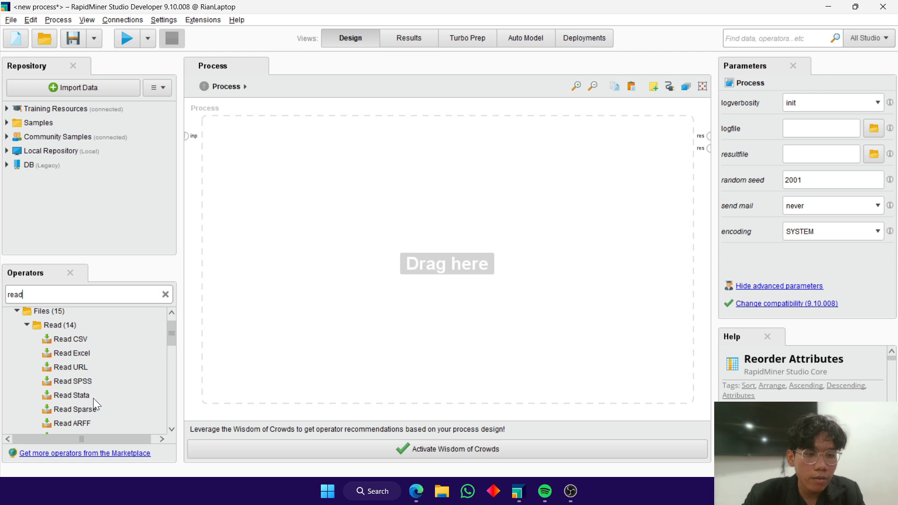
left_click_drag(93, 397, 135, 326)
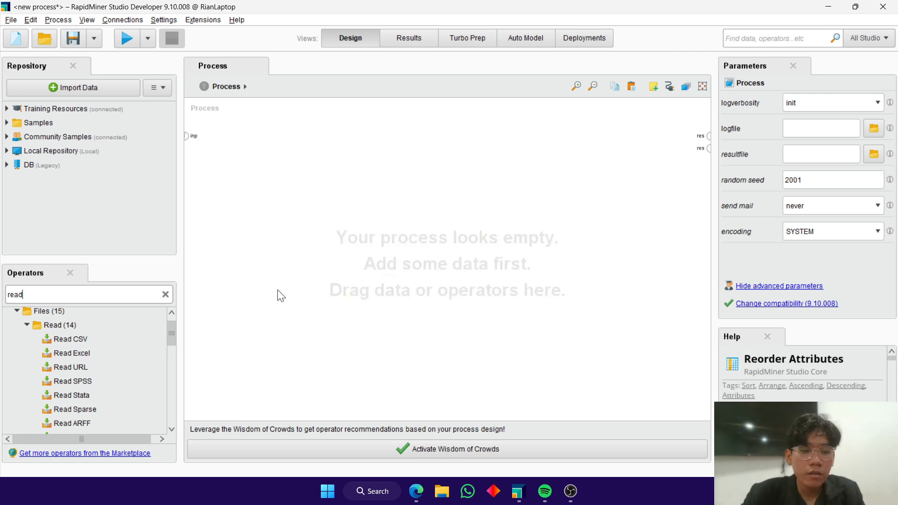
left_click_drag(74, 337, 283, 133)
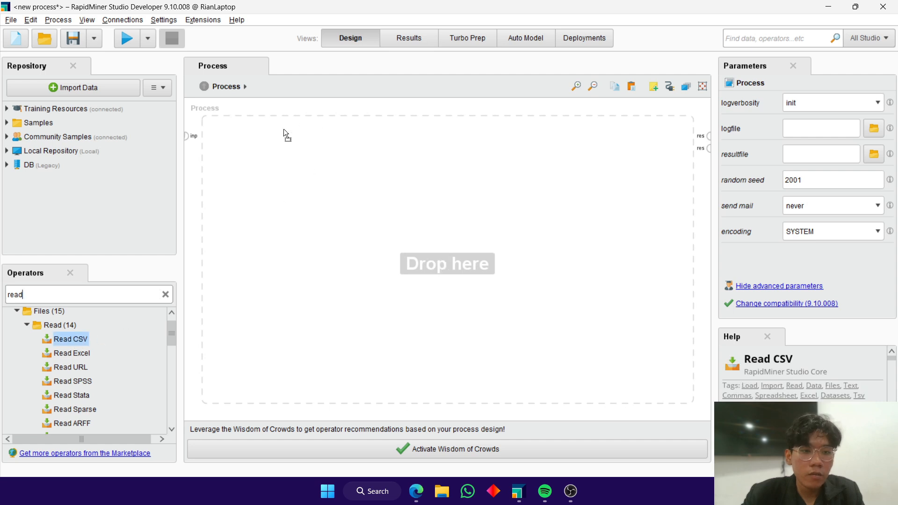
left_click_drag(229, 133, 225, 135)
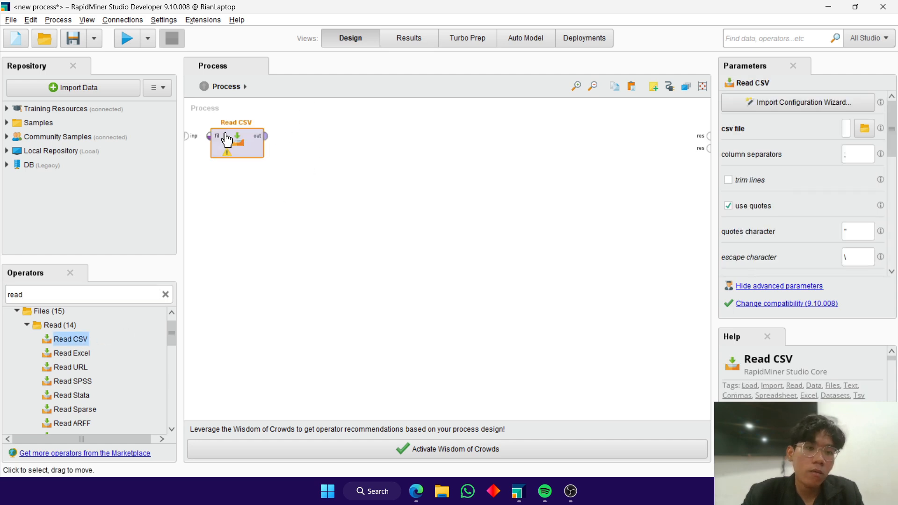
- Choose kz_user.csv from the Data Mining folder as the Read CSV source and accept the default data format
double_click(233, 141)
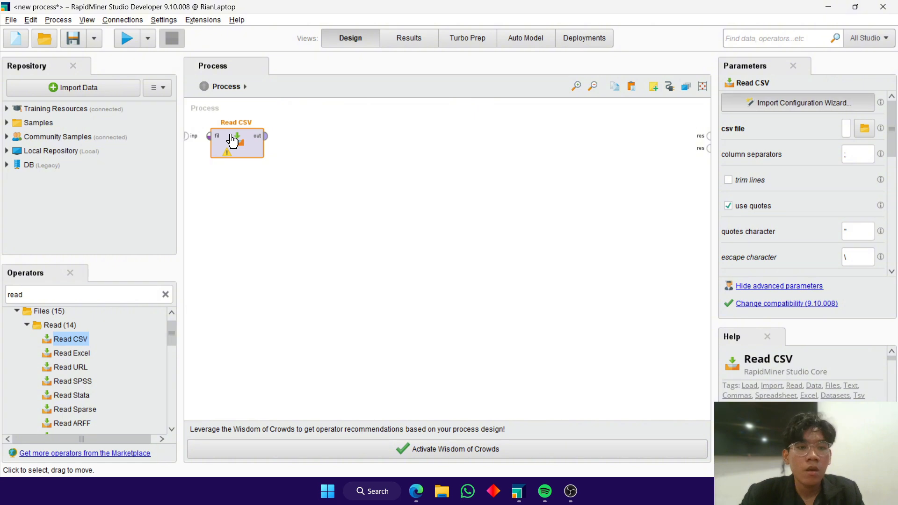
left_click(203, 122)
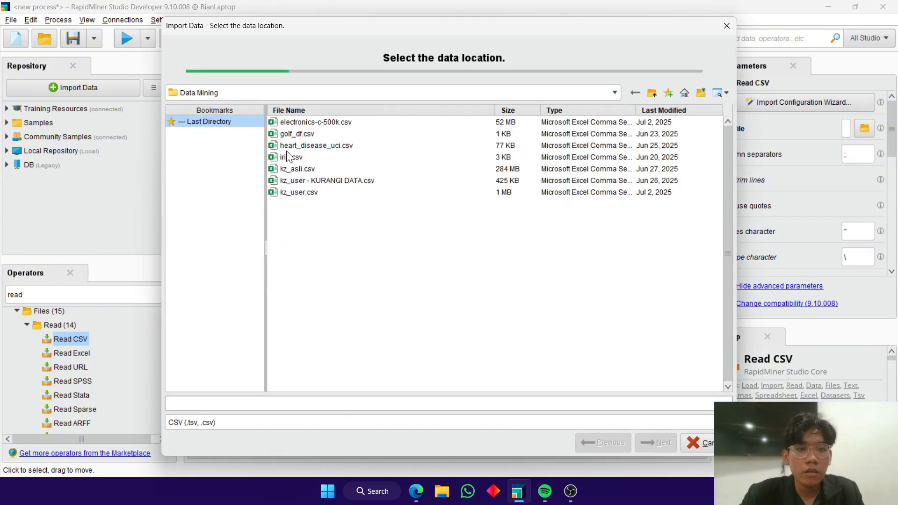
left_click(301, 193)
left_click(654, 443)
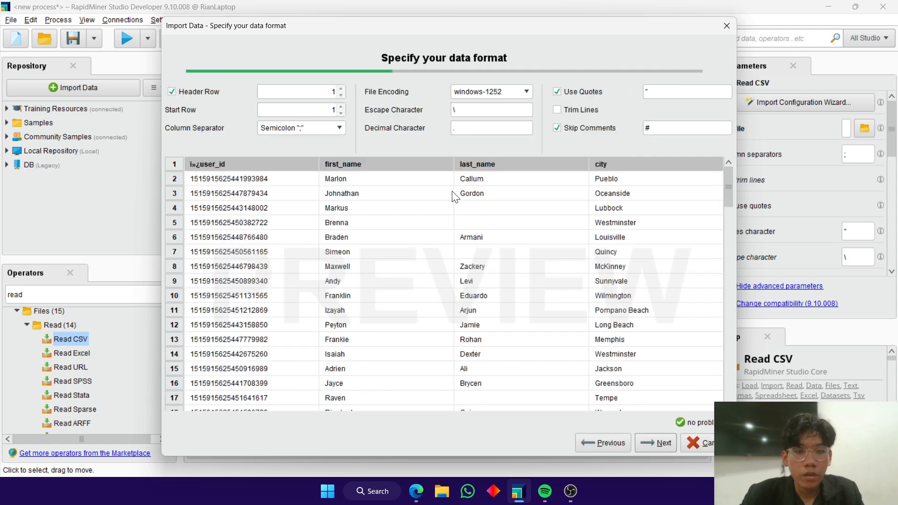
left_click(651, 443)
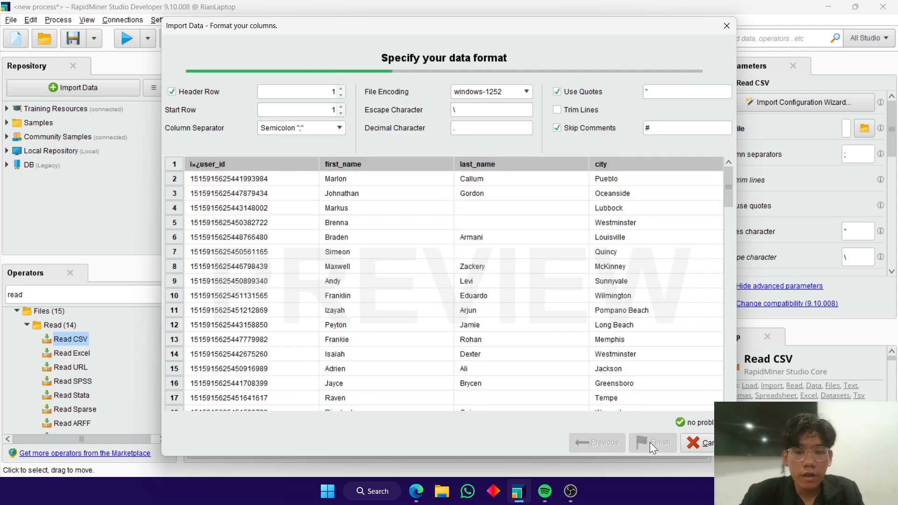
- Change the user_id column type to polynominal and finish the import configuration
left_click(313, 127)
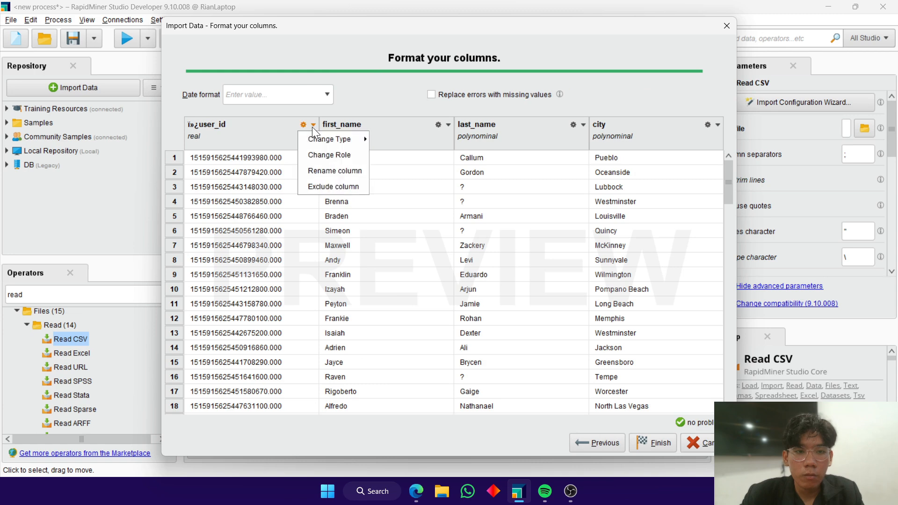
mouse_move(321, 137)
left_click(402, 139)
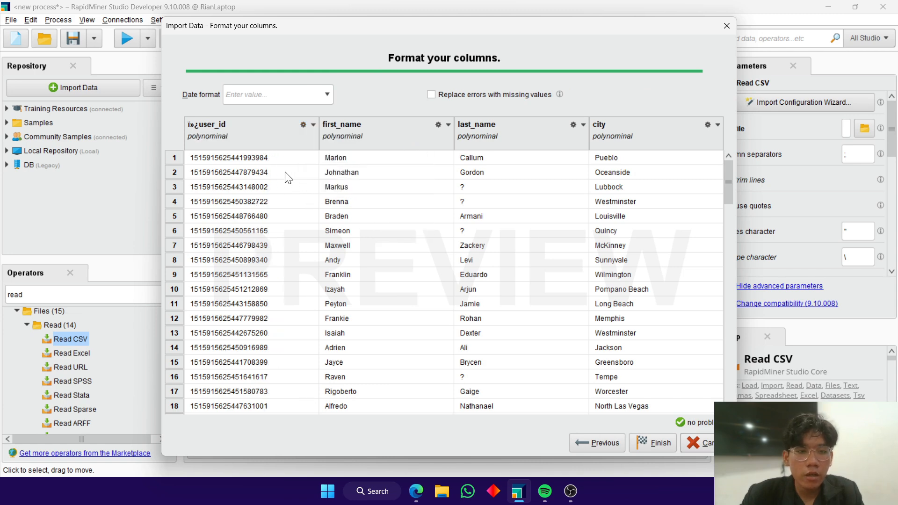
left_click(646, 449)
- Connect the Read CSV output to the first result port and run the process
left_click(265, 136)
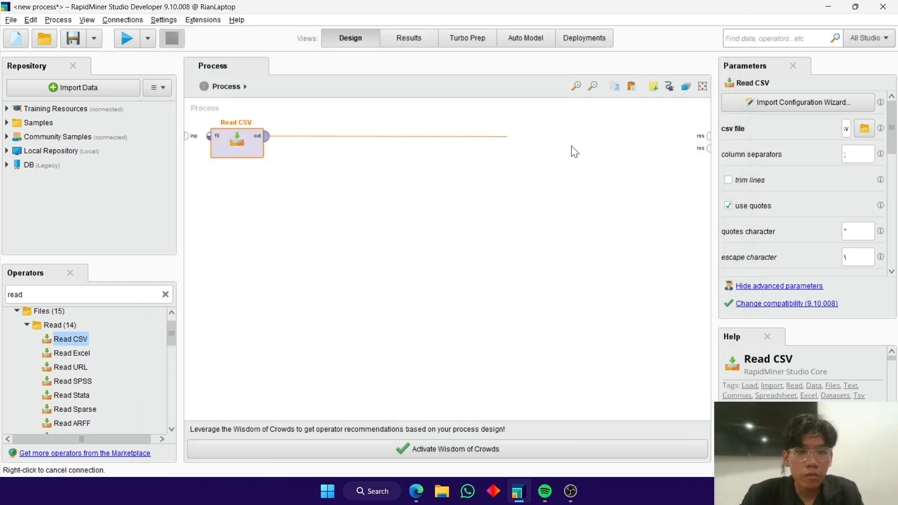
left_click(708, 136)
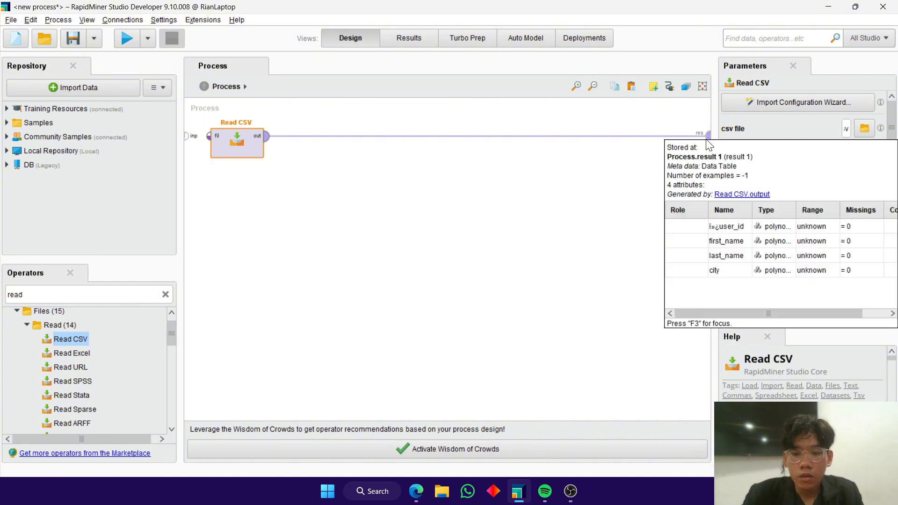
key("F11")
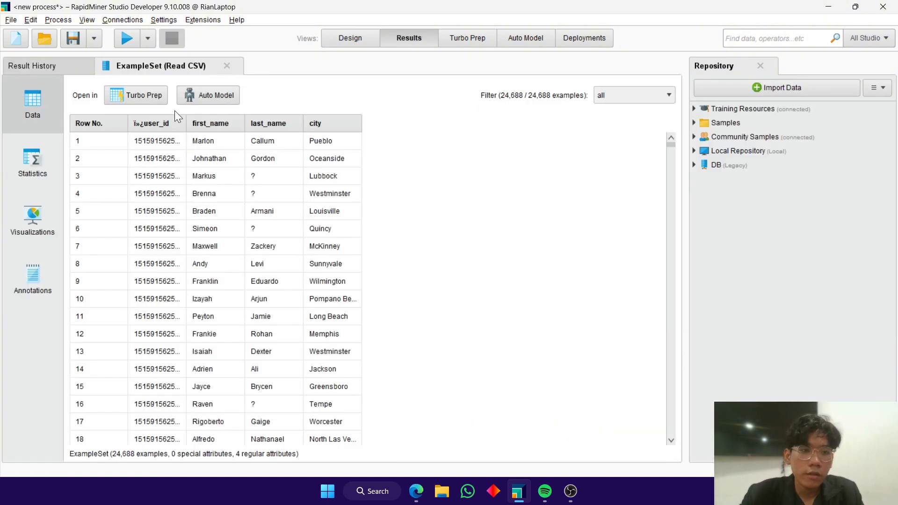
- Widen the user_id, first_name and last_name columns in the results table to read their full values
left_click_drag(185, 123, 240, 136)
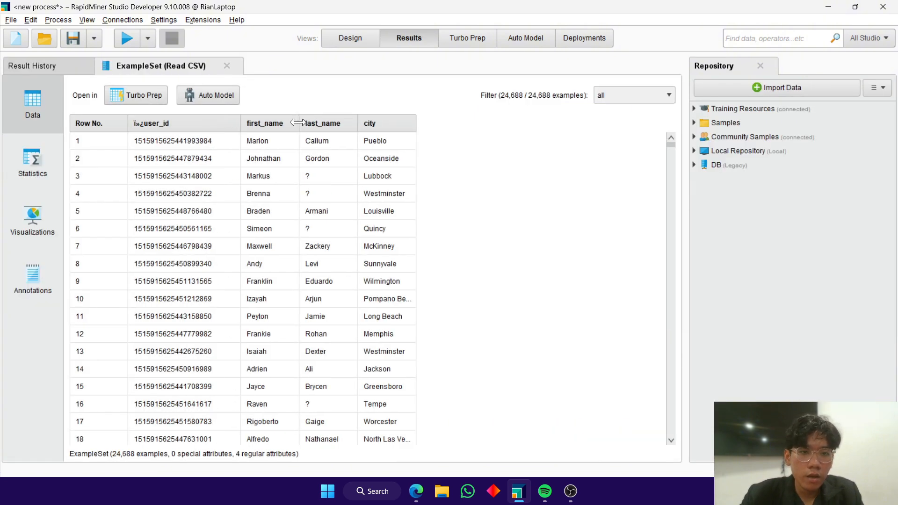
left_click_drag(299, 123, 363, 123)
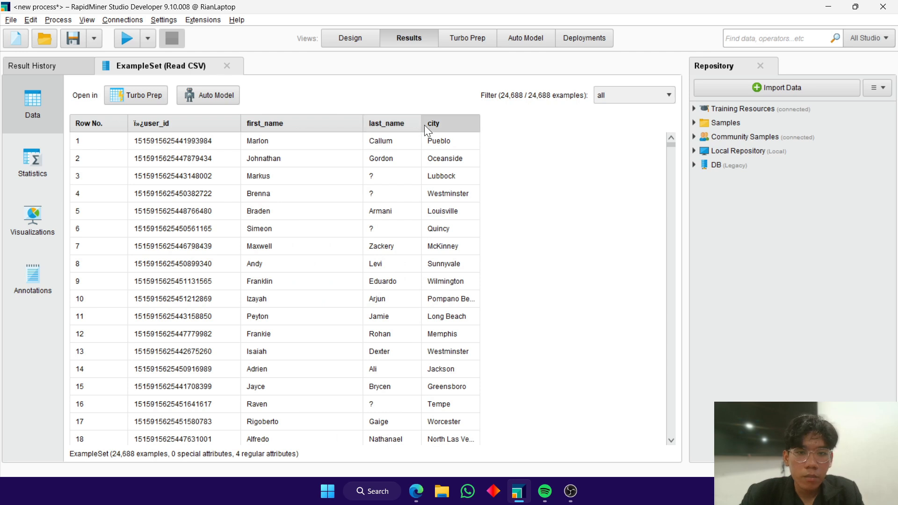
left_click_drag(422, 125, 475, 136)
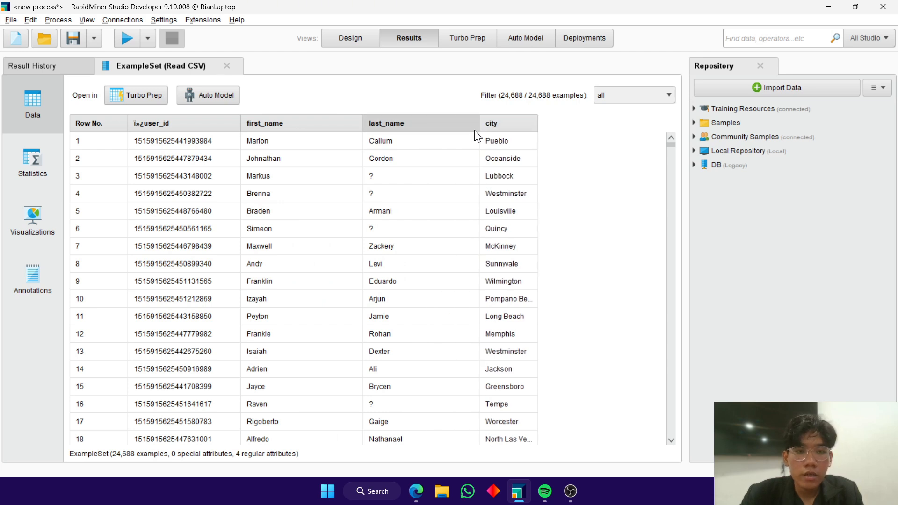
- Sort the results table by last_name to inspect the rows with missing last names
left_click(391, 124)
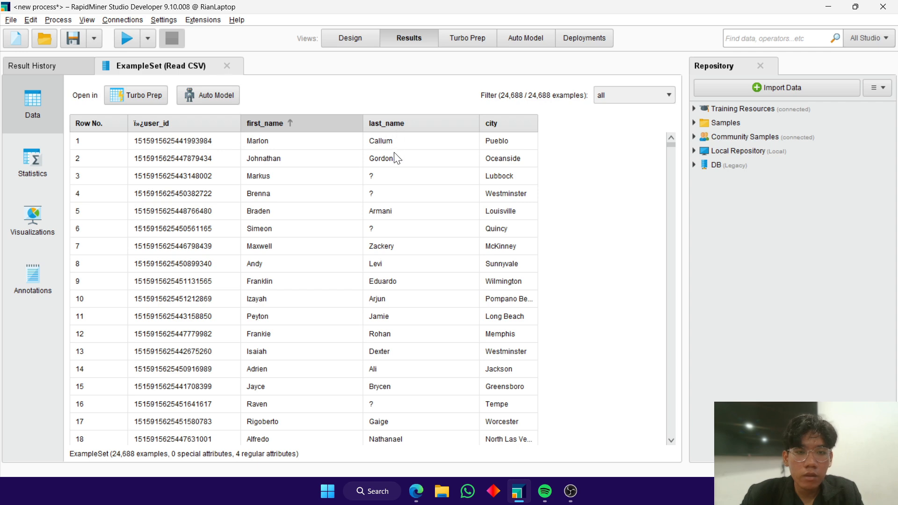
left_click(393, 129)
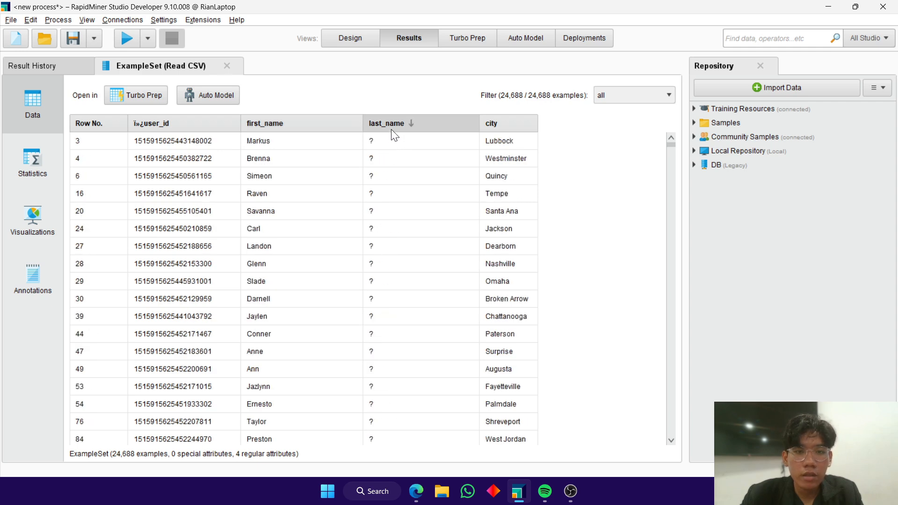
left_click(409, 127)
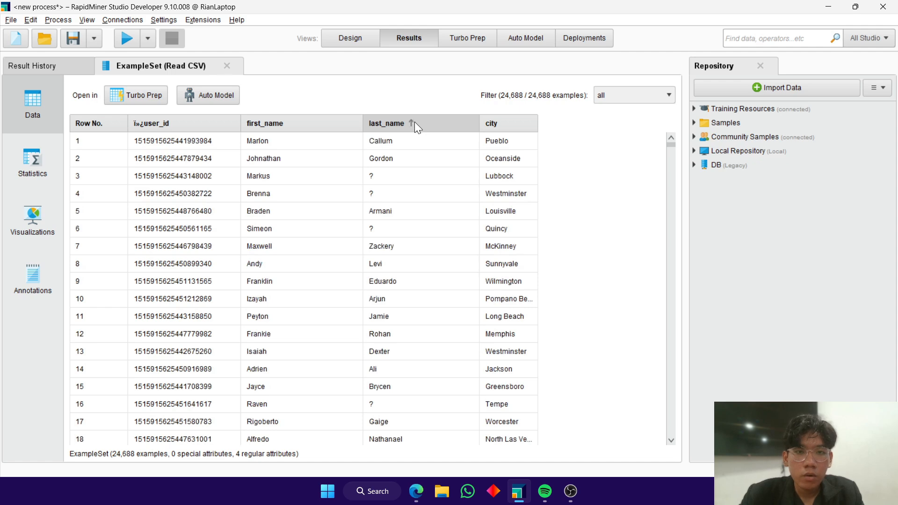
left_click(414, 122)
- Search the operators for "replace" and insert Replace Missing Values between Read CSV and the result port in the process design
left_click(360, 39)
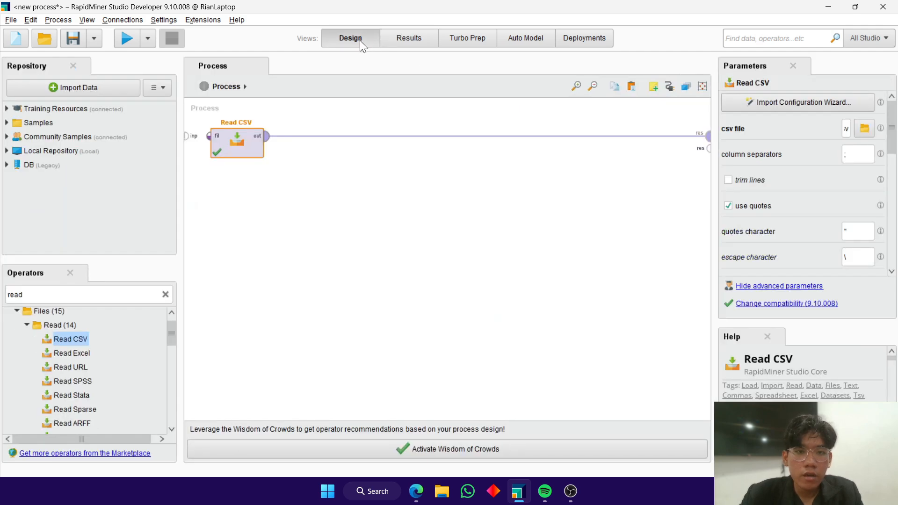
left_click(165, 294)
type("replace")
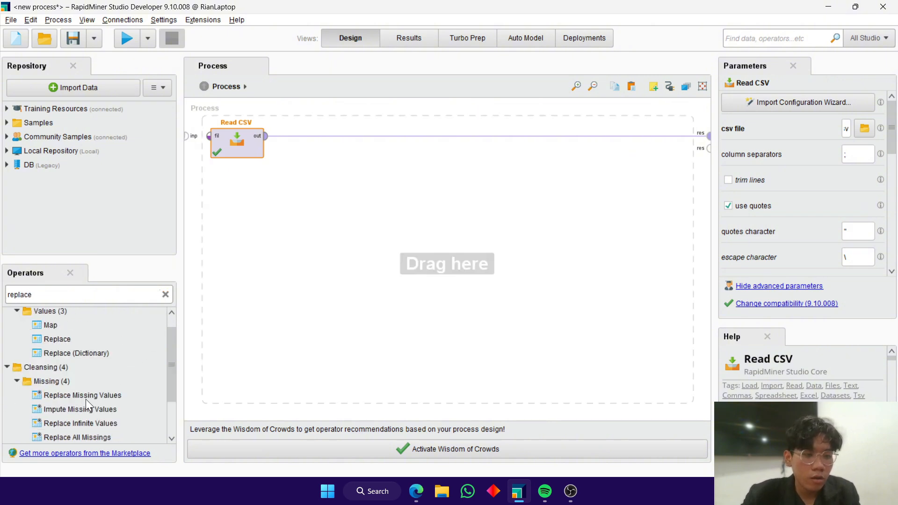
left_click_drag(89, 396, 366, 260)
left_click_drag(334, 165, 309, 140)
left_click(284, 152)
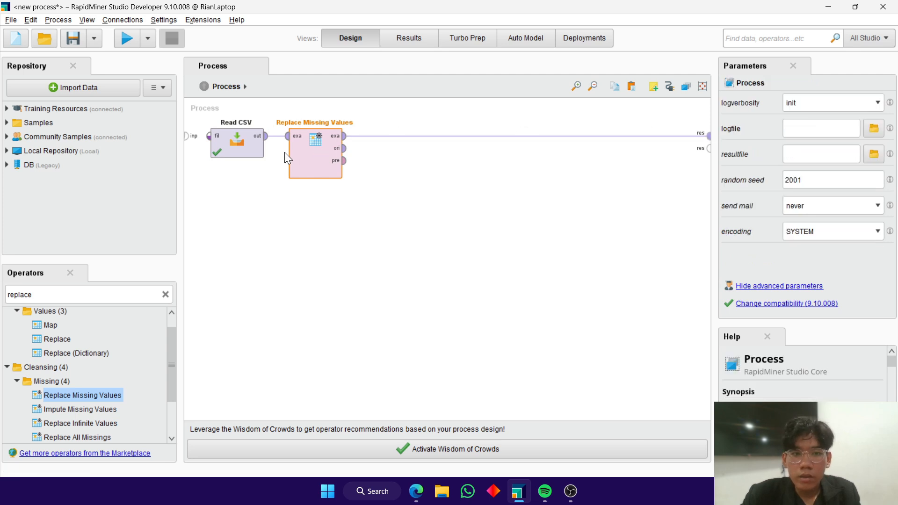
- Set the Replace Missing Values attribute filter type to single and choose last_name as the attribute
left_click(316, 157)
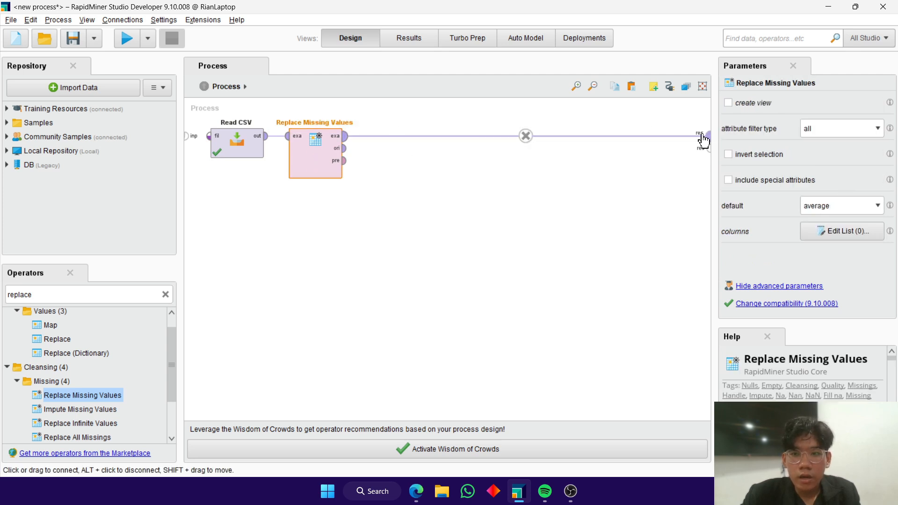
left_click(868, 130)
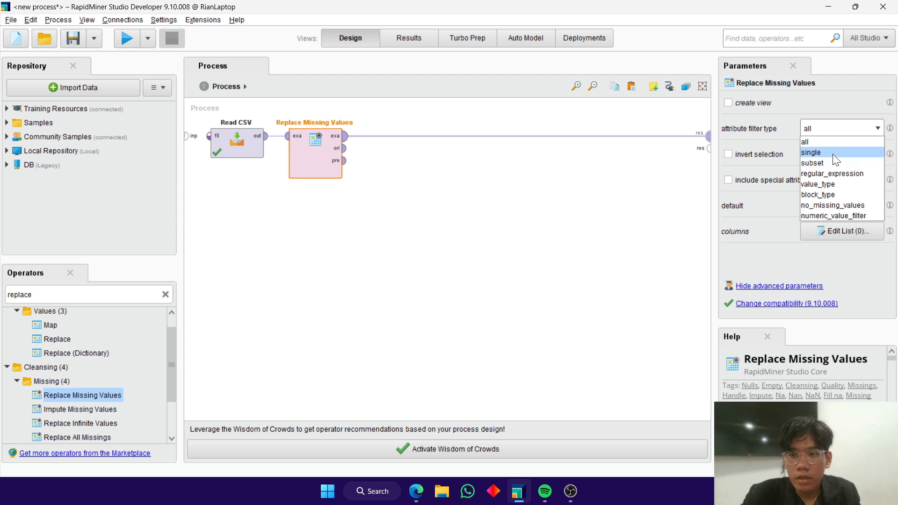
left_click(818, 152)
left_click(878, 155)
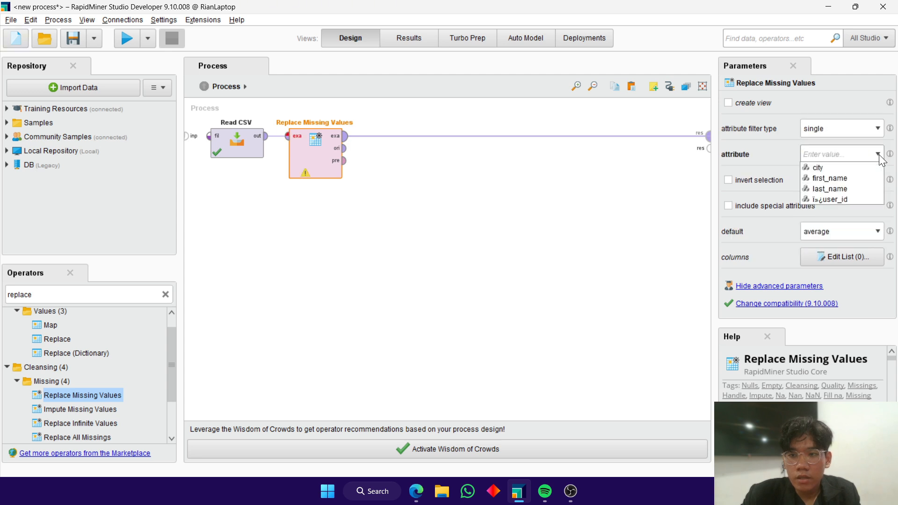
left_click(837, 189)
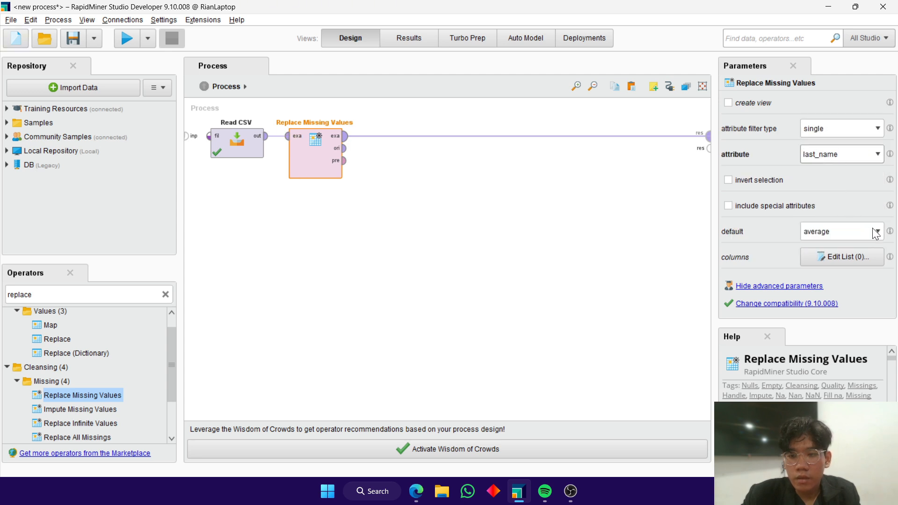
- Set the Replace Missing Values default to value and enter a blank space as the replenishment value
left_click(877, 231)
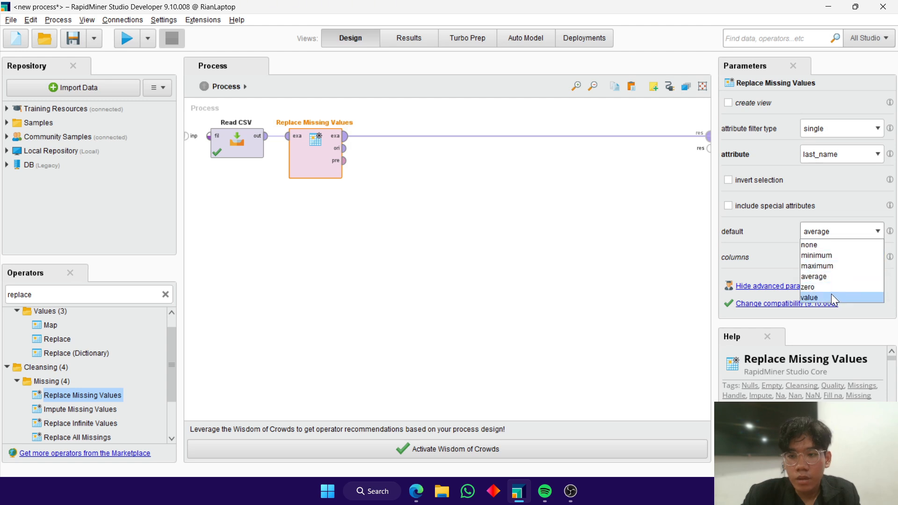
left_click(828, 296)
scroll(774, 194, "down", 1)
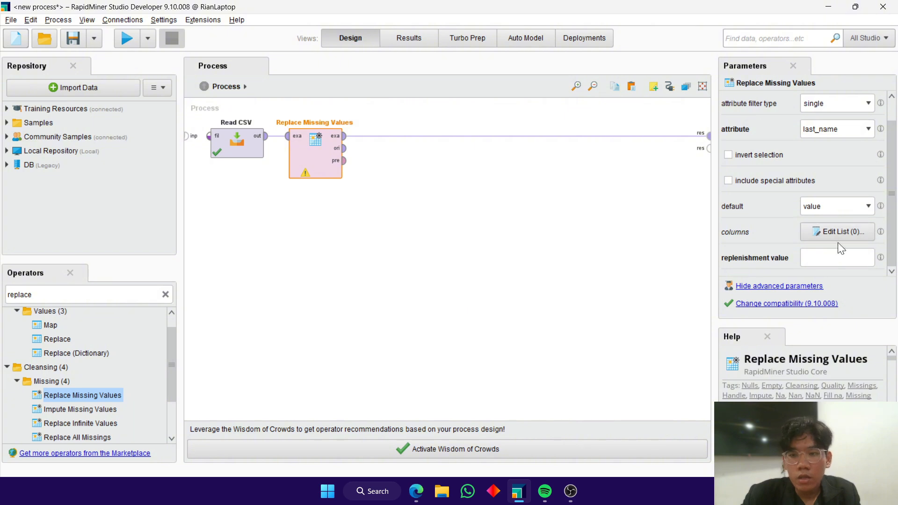
left_click(821, 261)
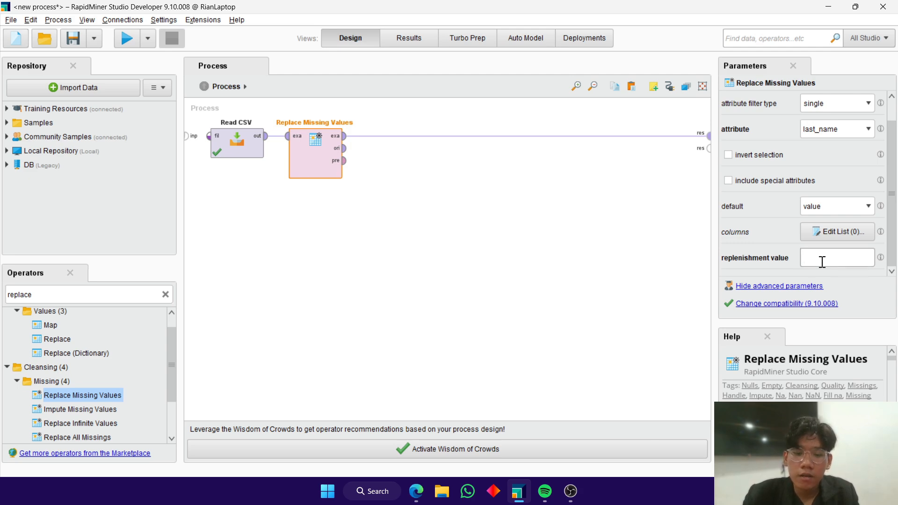
- Run the process and check the last_name and user_id columns in the resulting table
key("F11")
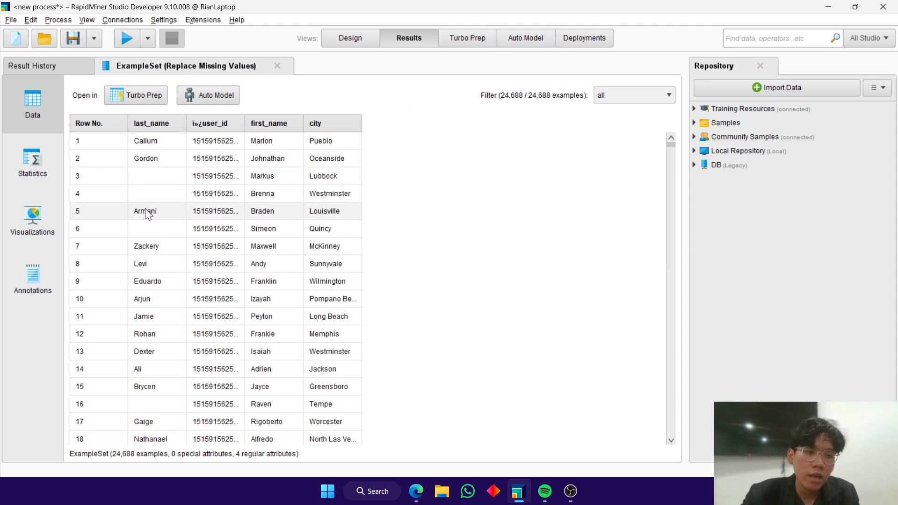
left_click(340, 43)
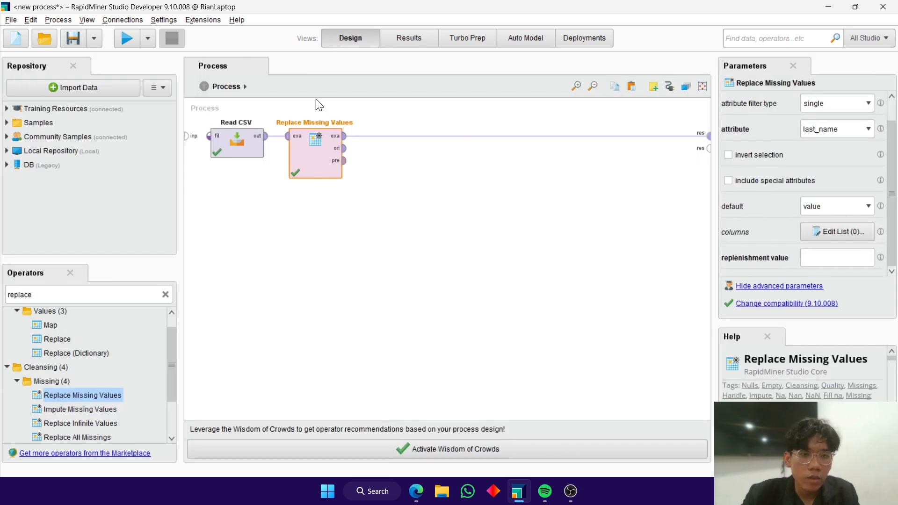
left_click(389, 45)
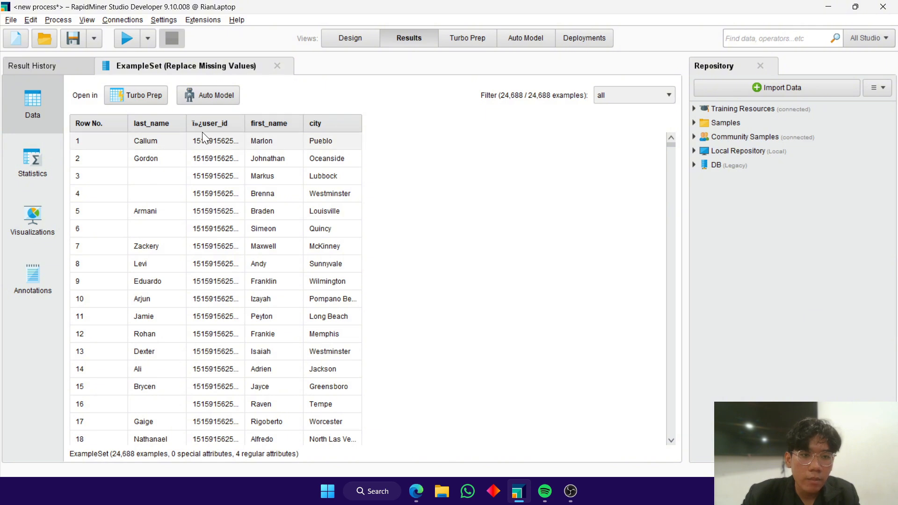
- Search the operators for "rename" and insert Rename by Replacing after Replace Missing Values in the process design
left_click(361, 42)
left_click(165, 295)
type("re")
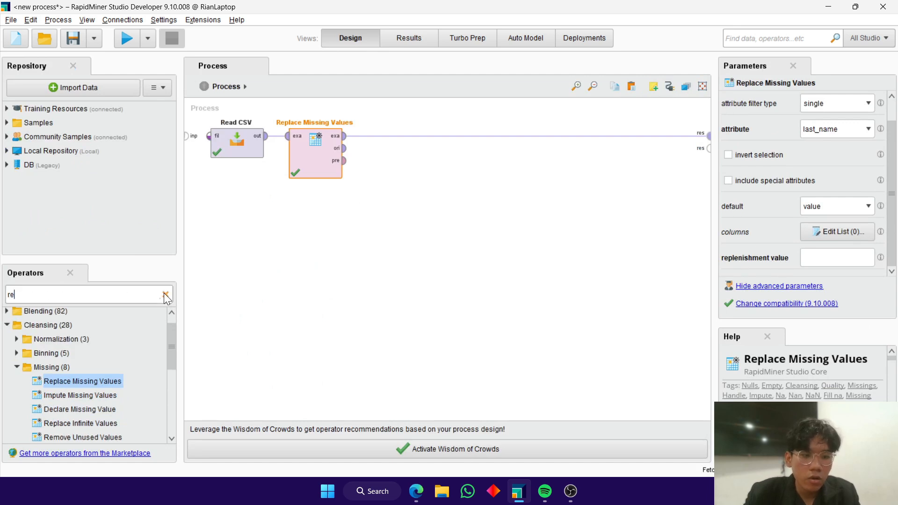
type("name")
left_click_drag(98, 370, 408, 151)
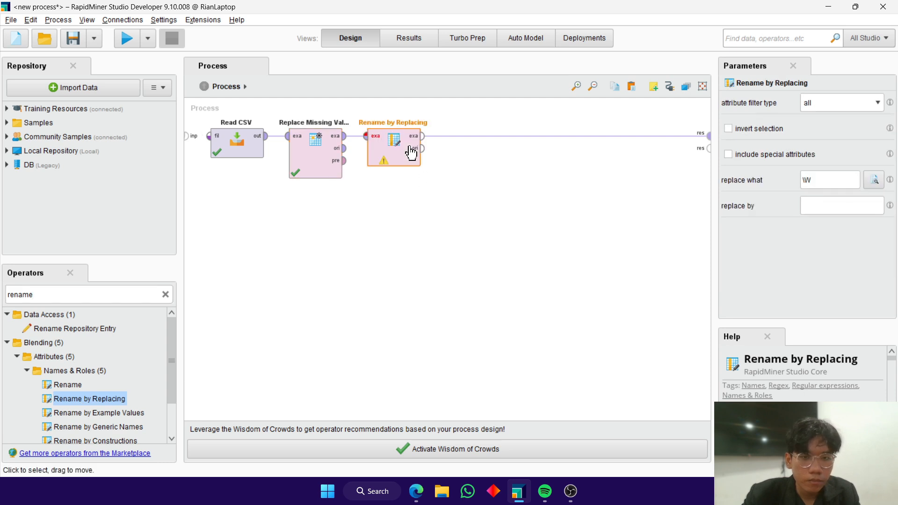
- Connect Replace Missing Values to Rename by Replacing, and set its attribute filter type to single with ï»¿user_id as the attribute
left_click(878, 103)
left_click(846, 124)
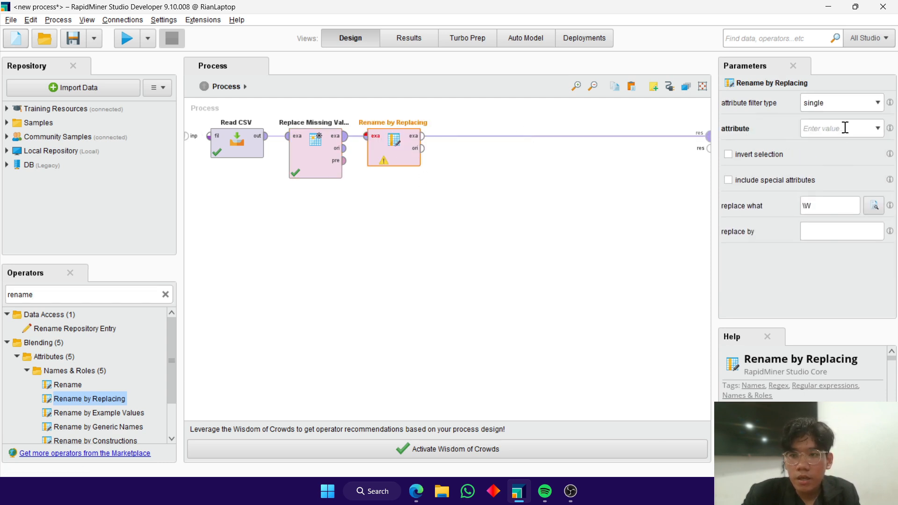
left_click(874, 132)
left_click(873, 132)
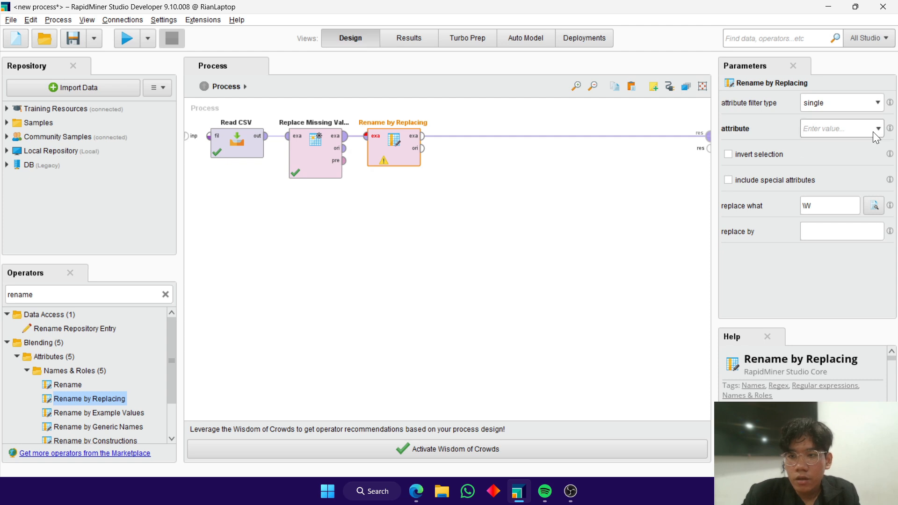
left_click(876, 128)
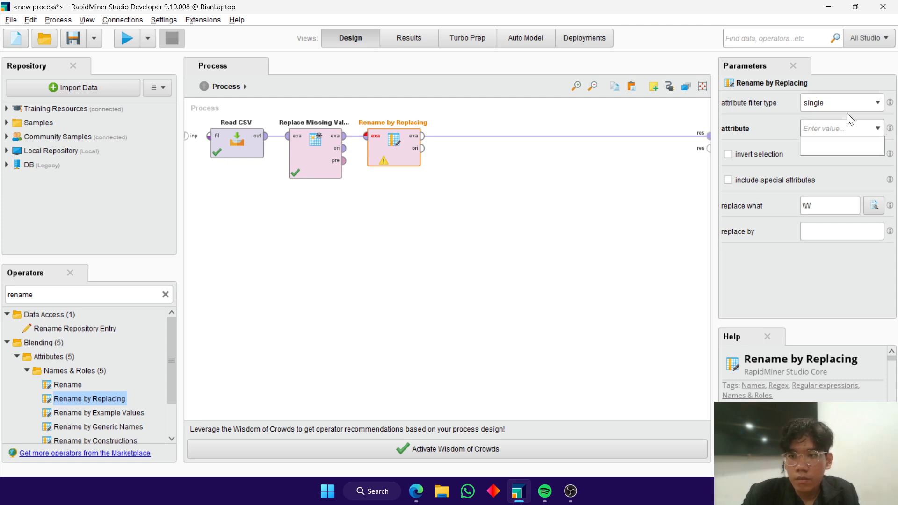
left_click(544, 219)
mouse_move(411, 145)
left_mouse_down()
mouse_move(412, 174)
mouse_move(411, 144)
left_mouse_up()
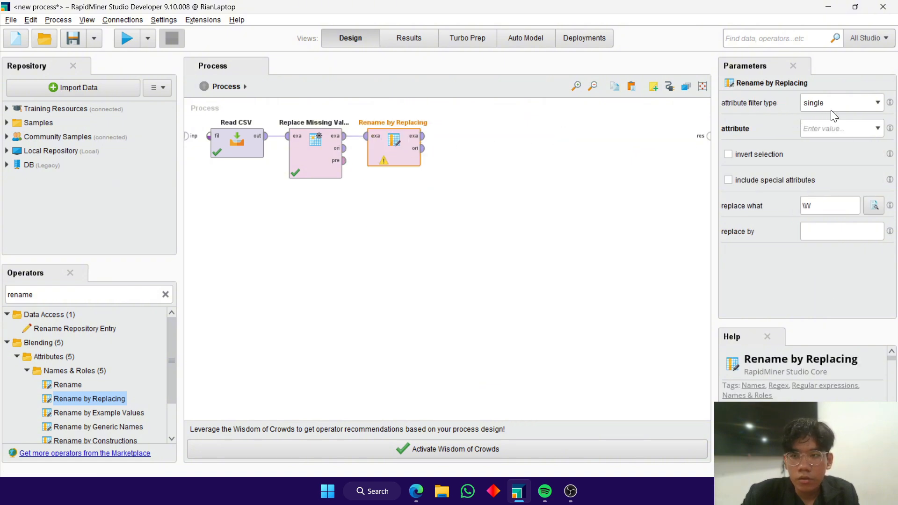
left_click(877, 129)
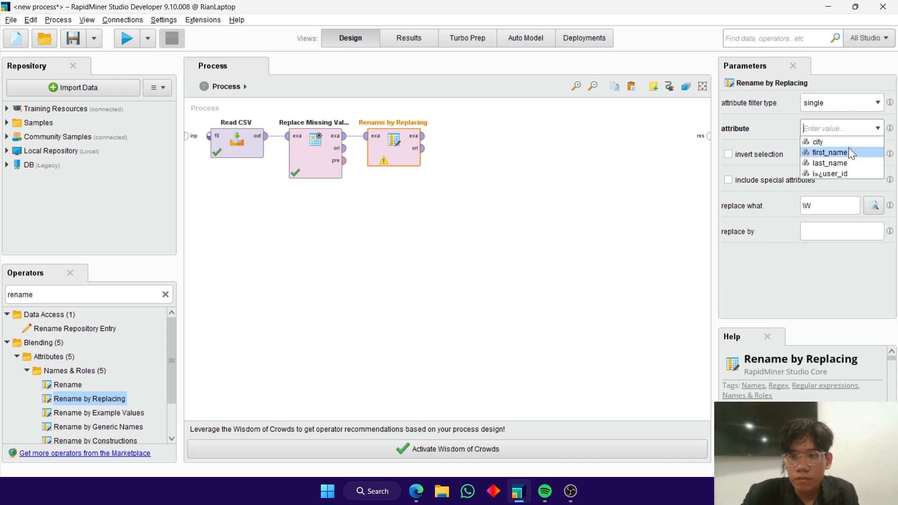
left_click(832, 174)
- Configure Rename by Replacing to replace ï»¿user_id with user_id
left_click(839, 237)
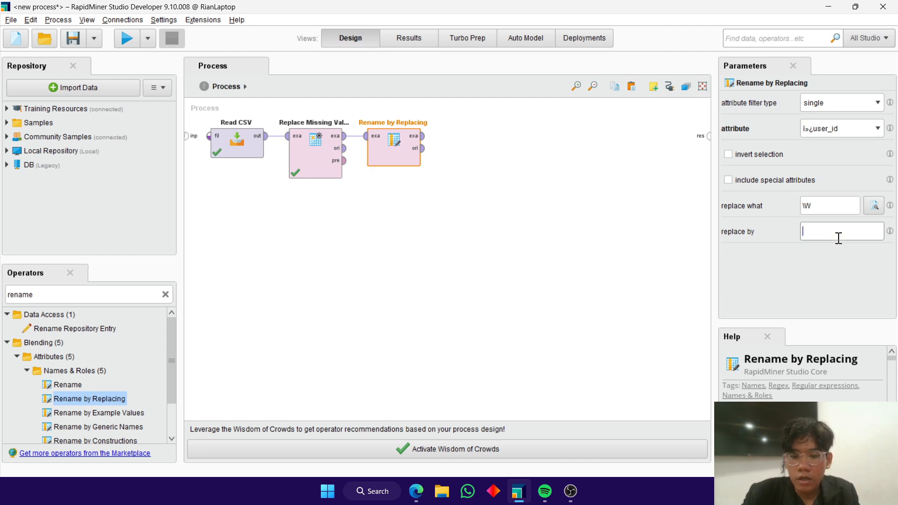
type("user_id")
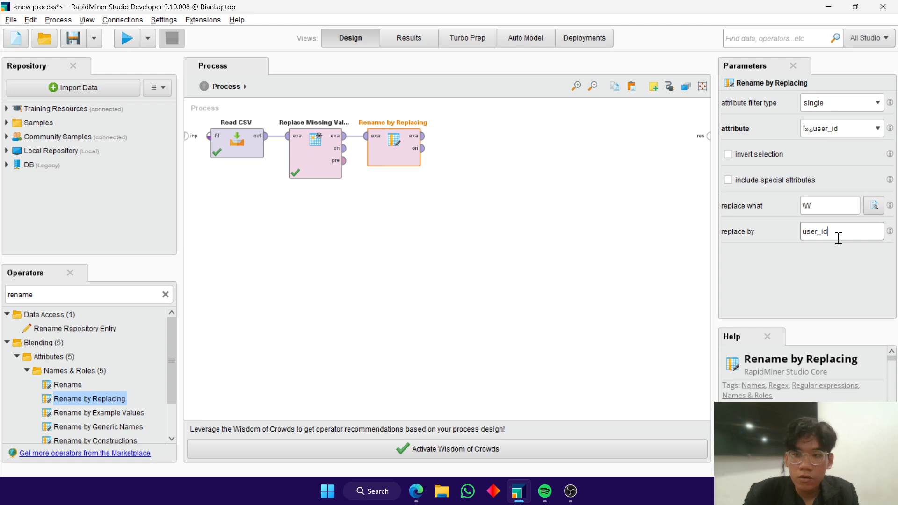
left_click_drag(844, 128, 802, 133)
left_click(821, 206)
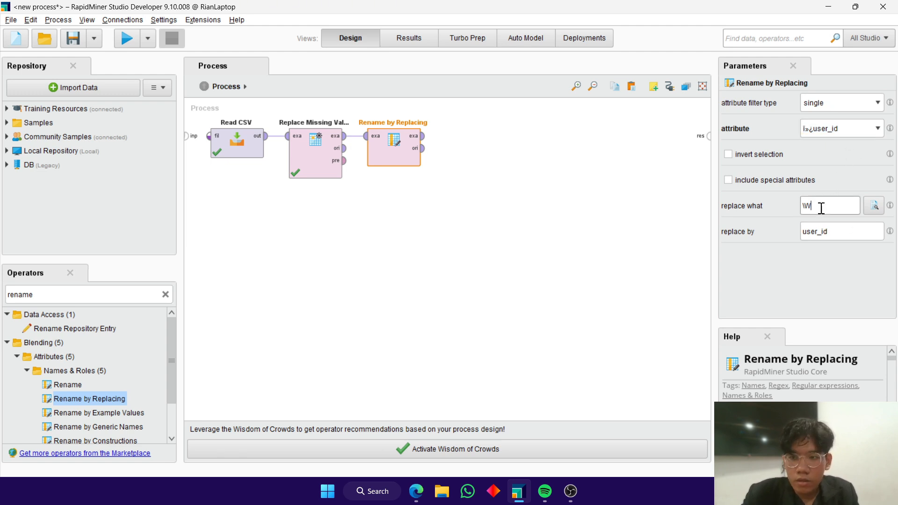
key("BackSpace")
type("ï»¿user_id")
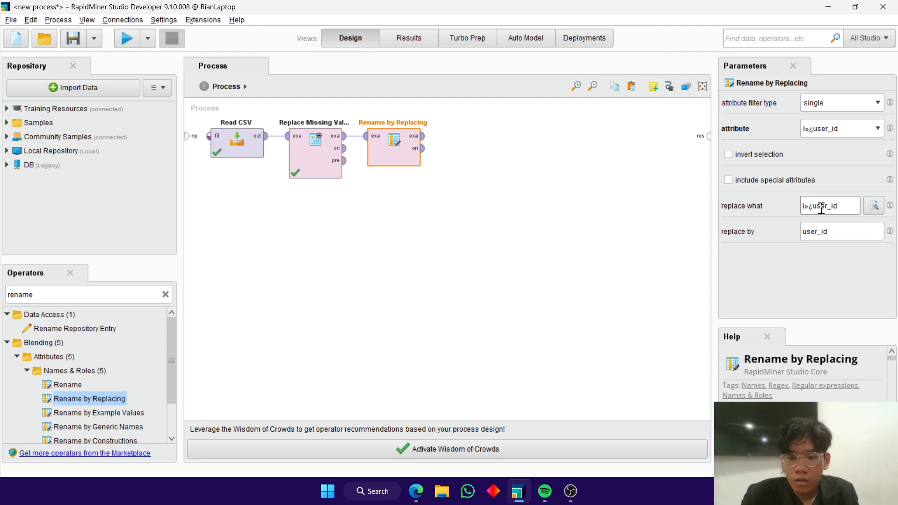
- Connect the Rename by Replacing output to the process result and run the process to check the user_id column name
left_click(422, 136)
left_click(703, 136)
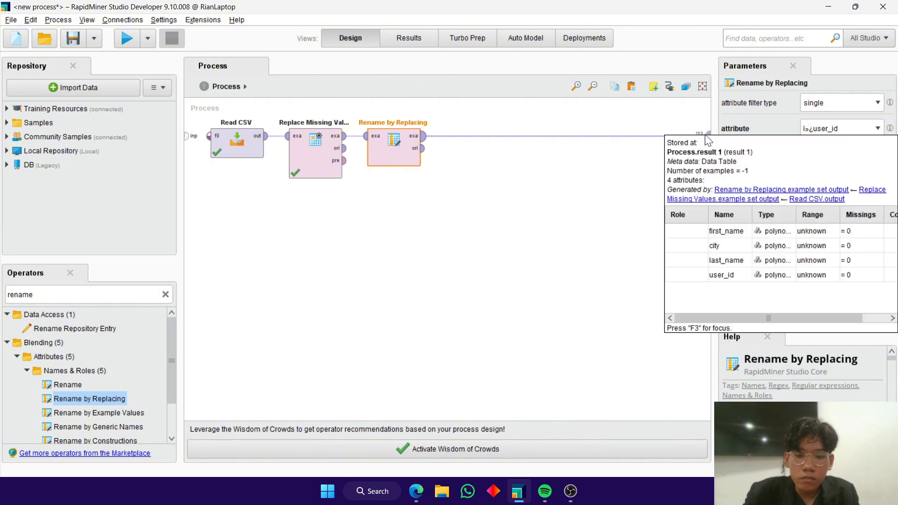
key("F11")
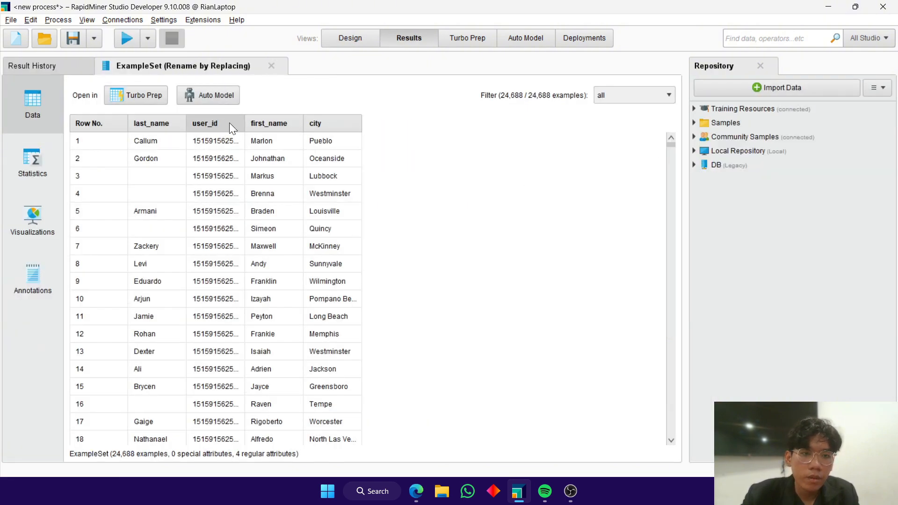
left_click(358, 40)
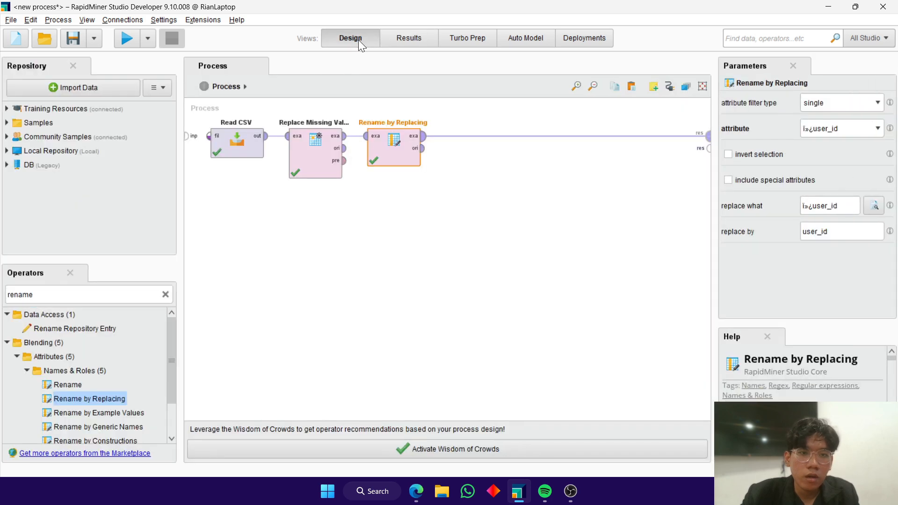
left_click(426, 33)
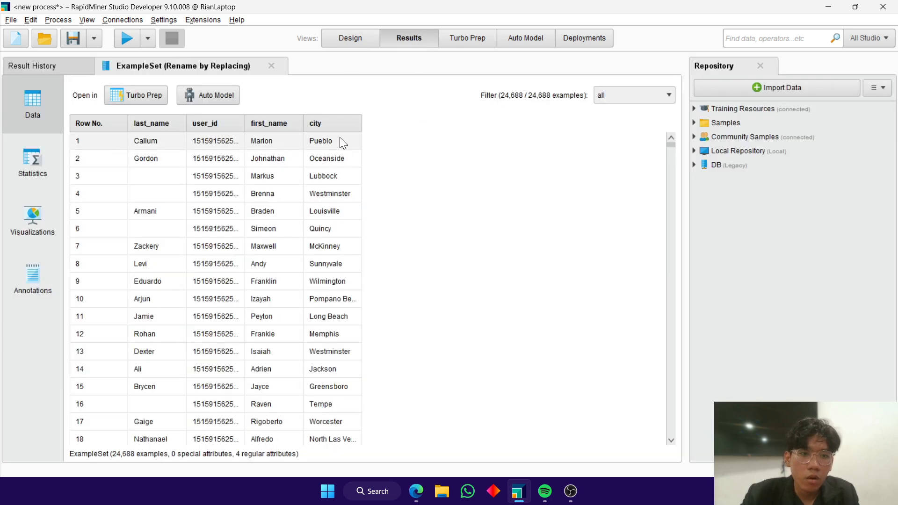
left_click(344, 38)
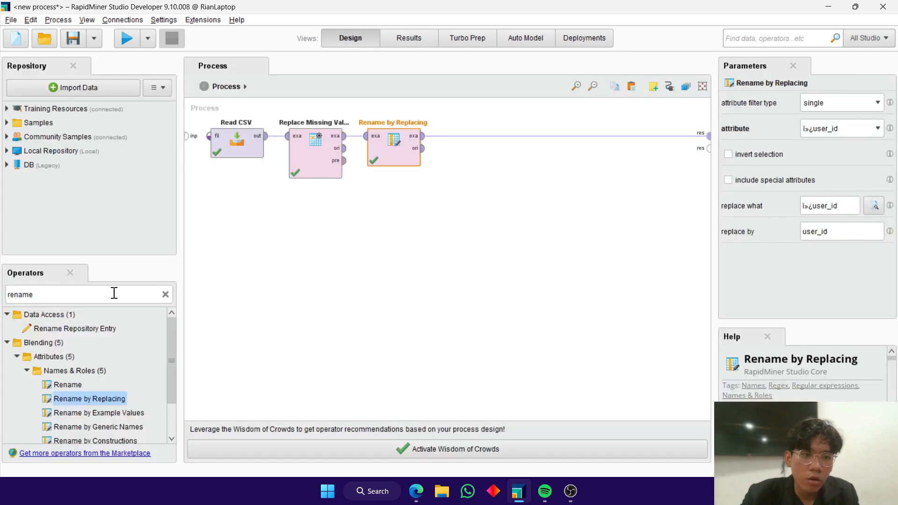
left_click(170, 293)
type("custom")
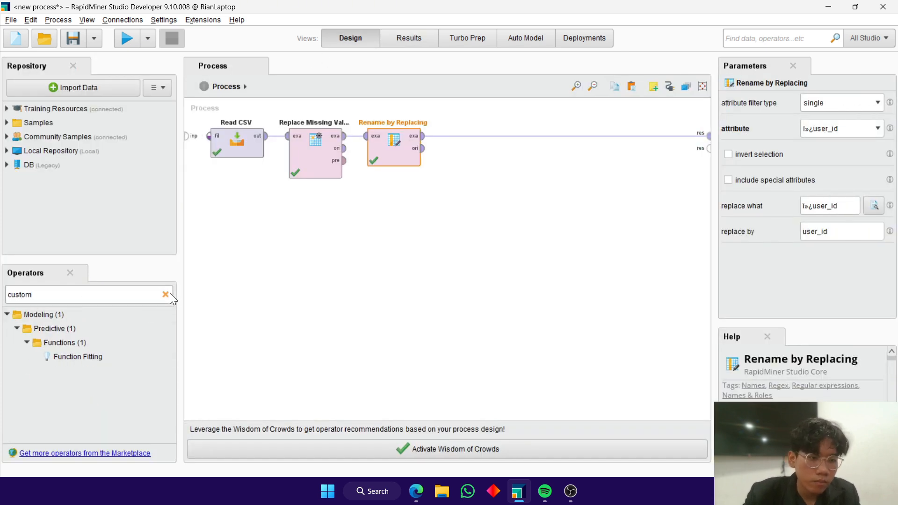
key("BackSpace")
key("BackSpace")
key("BackSpace")
key("BackSpace")
key("BackSpace")
key("BackSpace")
- Search the operators for "conc" and insert Generate Concatenation between Rename by Replacing and the process result
type("conce")
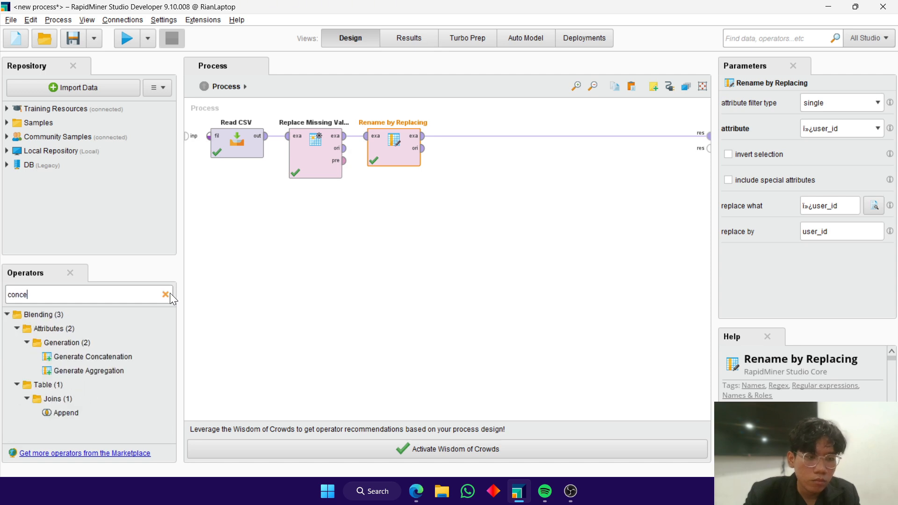
key("BackSpace")
type("c")
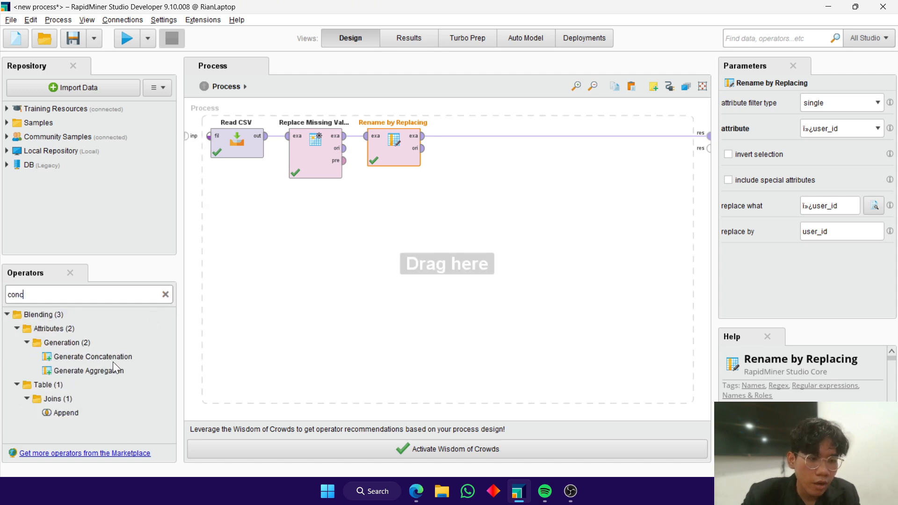
left_click_drag(112, 359, 436, 201)
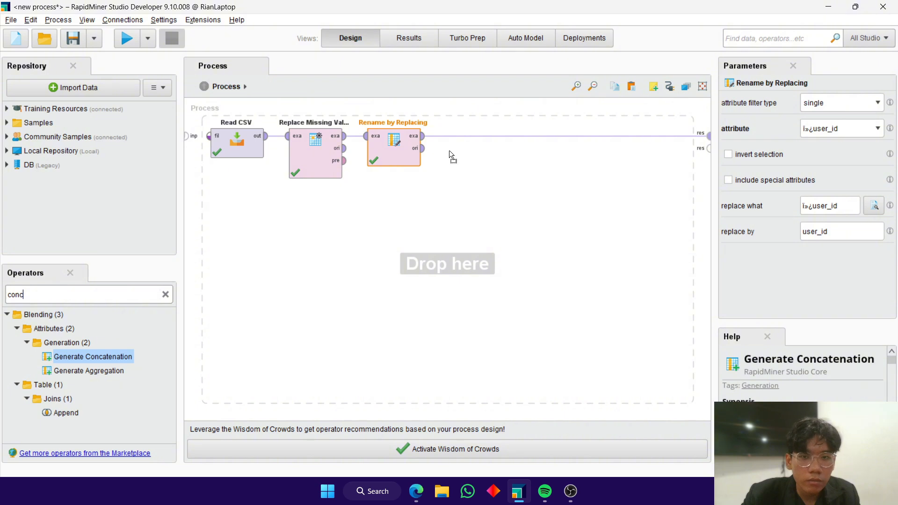
left_click_drag(449, 151, 466, 136)
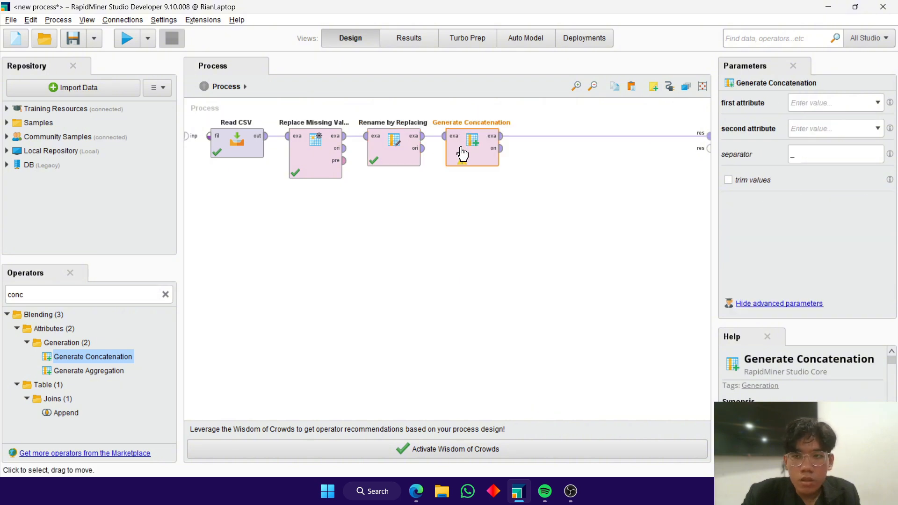
- Set the Generate Concatenation first attribute to first_name and second attribute to last_name
left_click(878, 102)
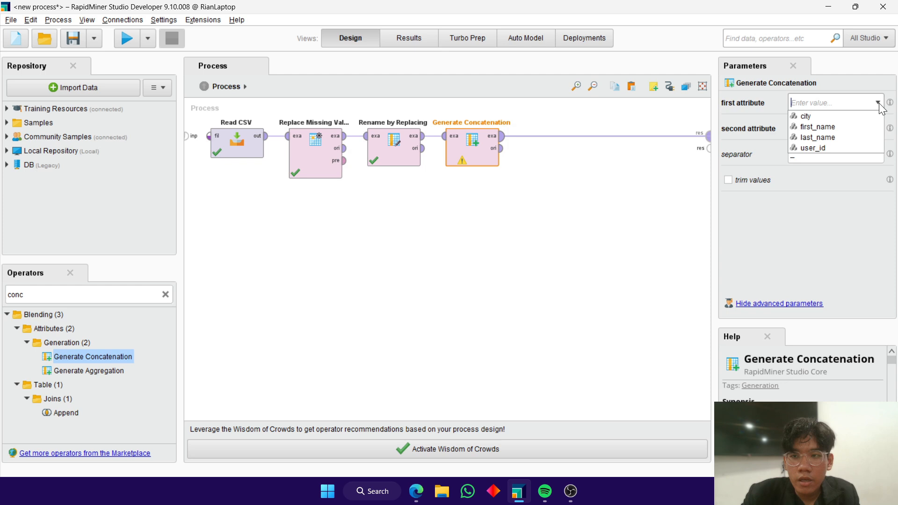
left_click(837, 127)
left_click(878, 128)
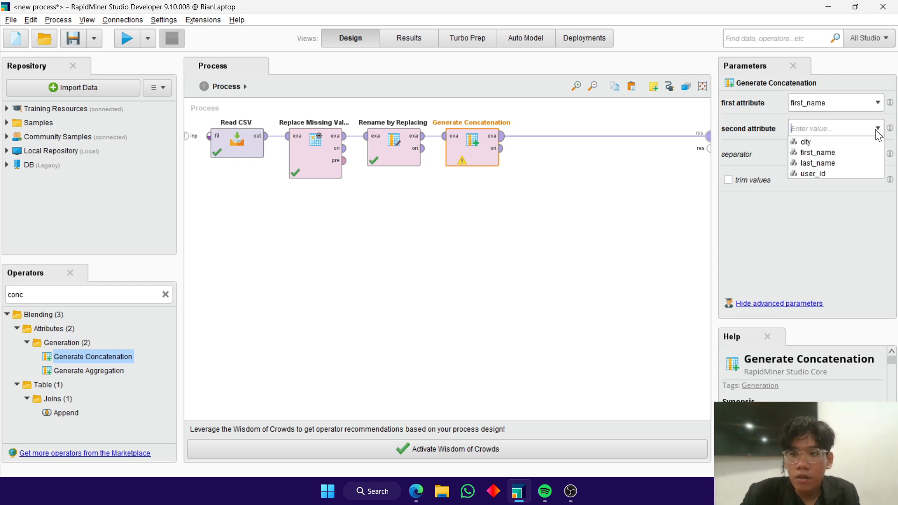
left_click(841, 163)
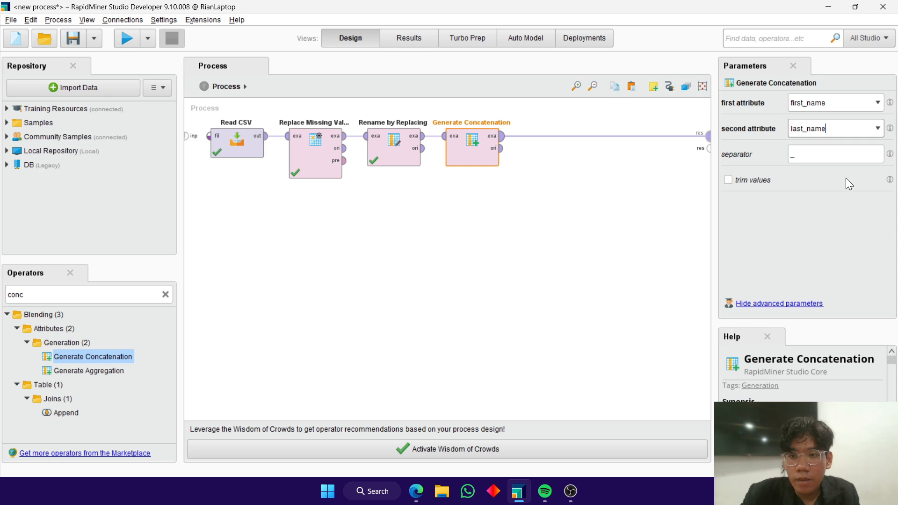
left_click(829, 158)
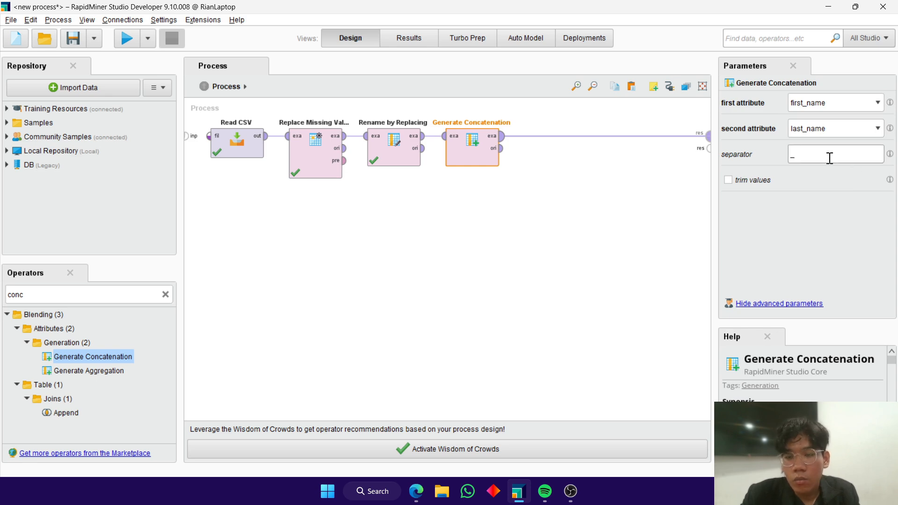
- Run the process, widen the first_name_last_name column and check the rows that have no last name
key("F11")
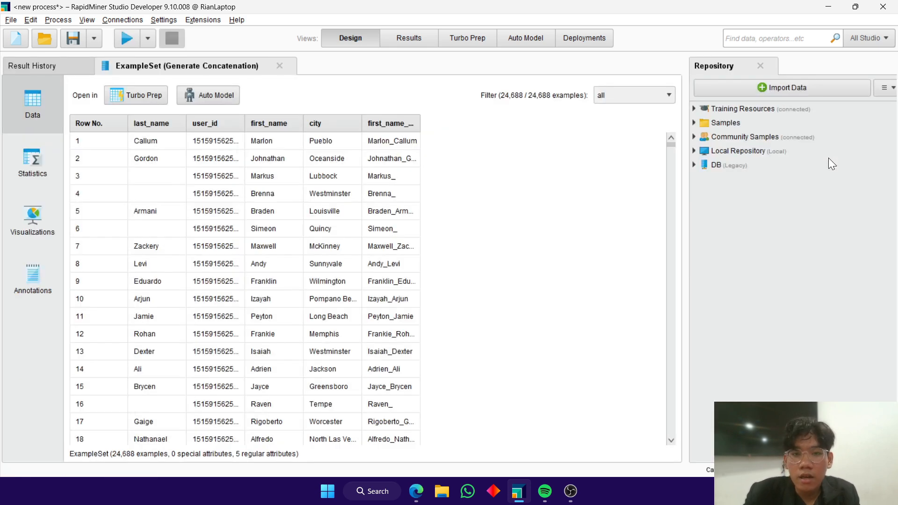
left_click_drag(420, 123, 501, 123)
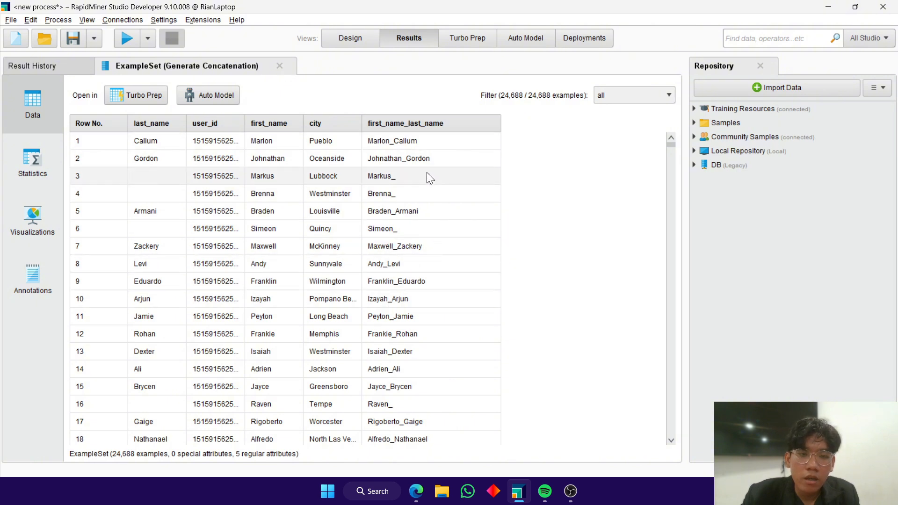
left_click(403, 177)
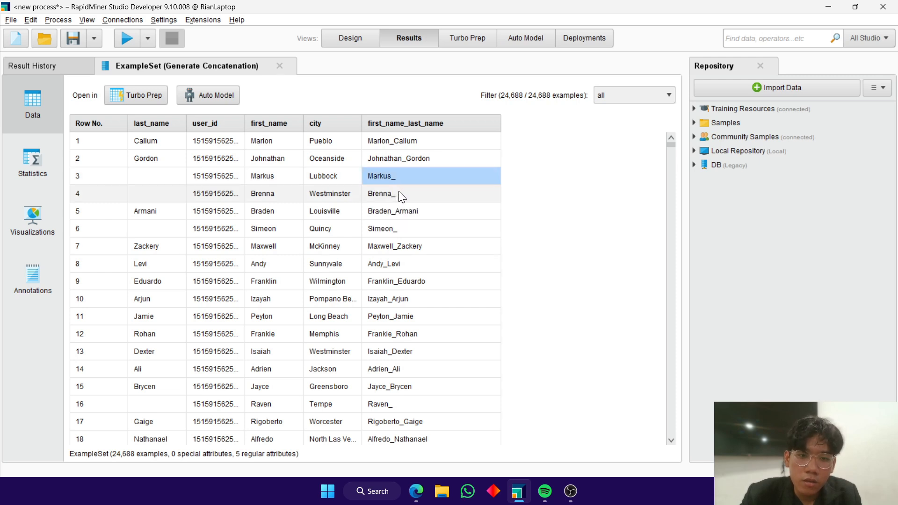
left_click(398, 191)
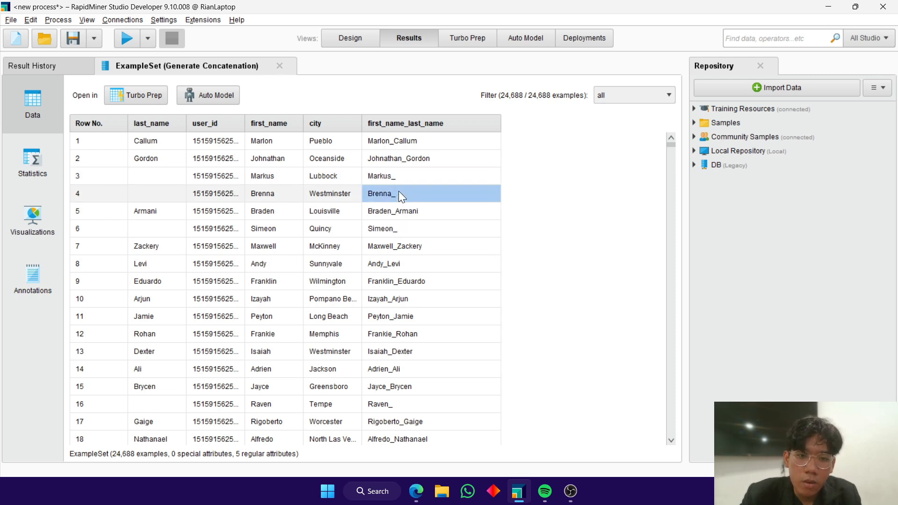
- Replace the Generate Concatenation separator with a blank space in the process design
left_click(367, 37)
left_click(808, 158)
key("BackSpace")
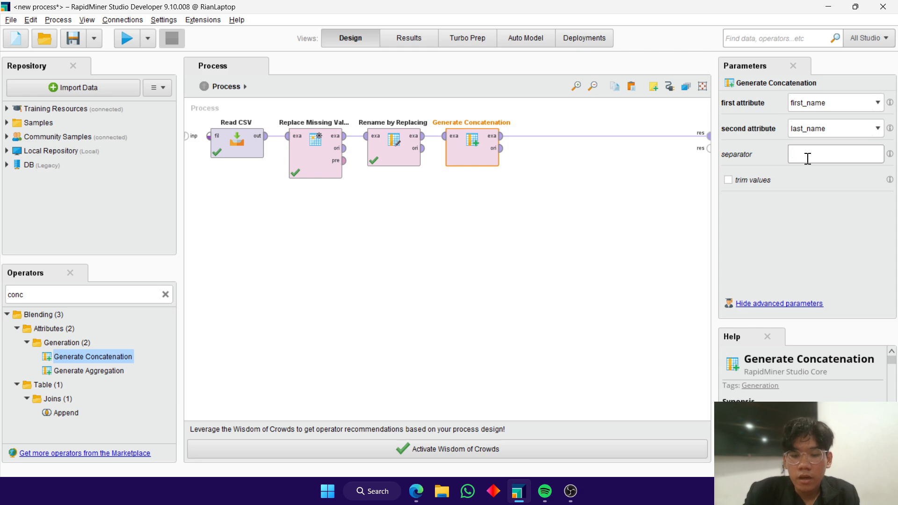
- Run the process again and widen the combined name and city columns to check their full values
key("F11")
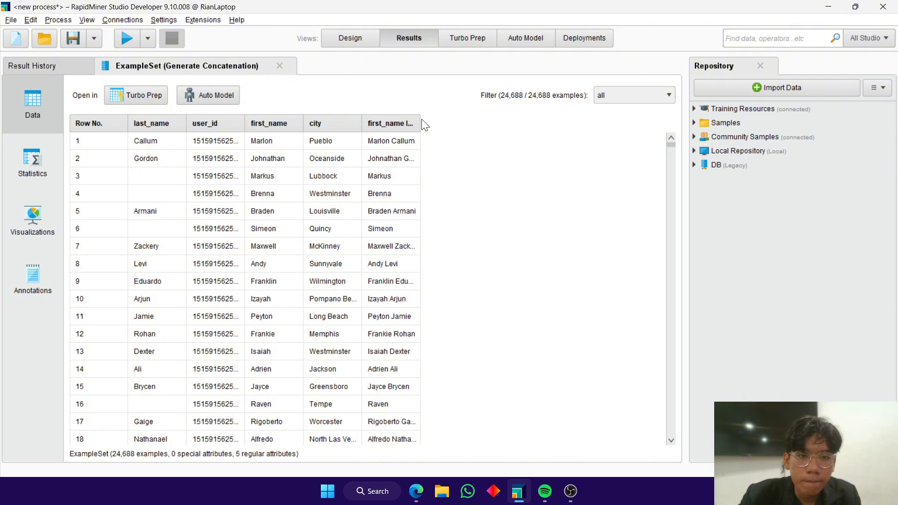
left_click_drag(424, 122, 513, 114)
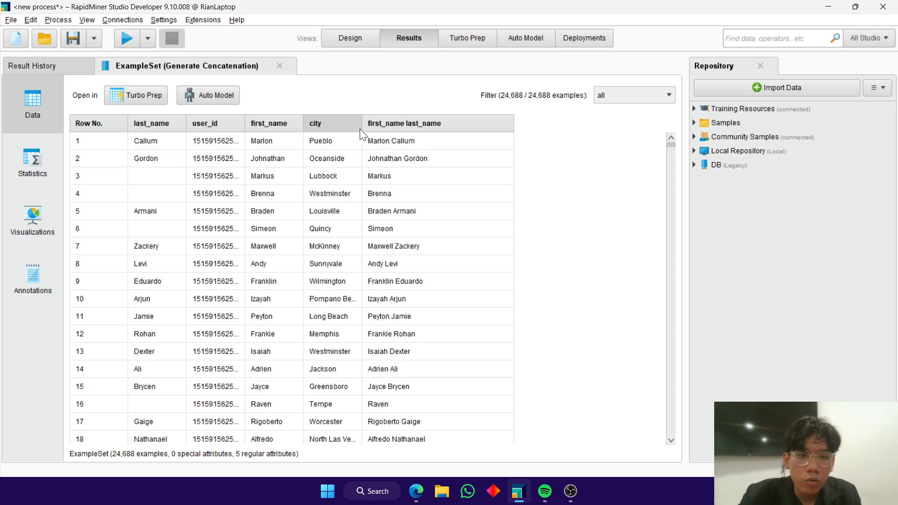
left_click_drag(360, 128, 405, 127)
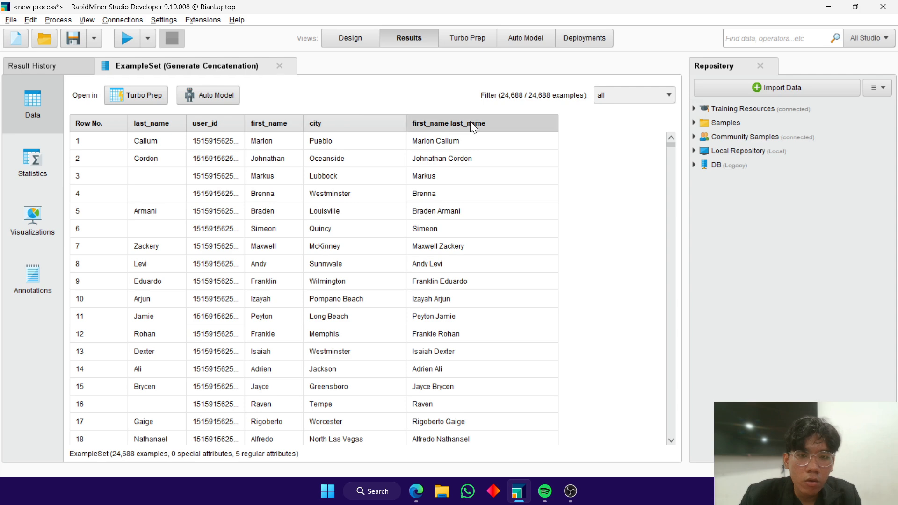
- Delete the Replace Missing Values, Rename by Replacing and Generate Concatenation operators from the process design
left_click(349, 38)
left_click(358, 275)
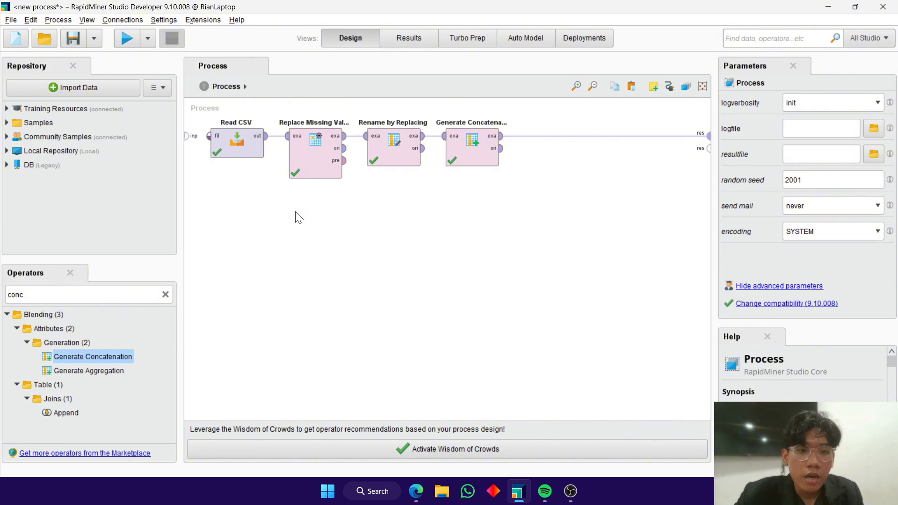
left_click(313, 158)
key("Delete")
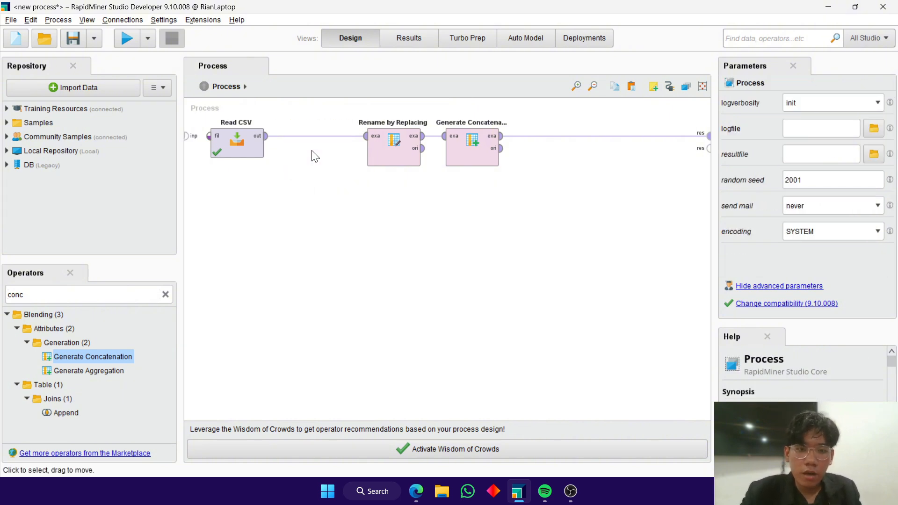
left_click(392, 145)
left_click(483, 137, "ctrl")
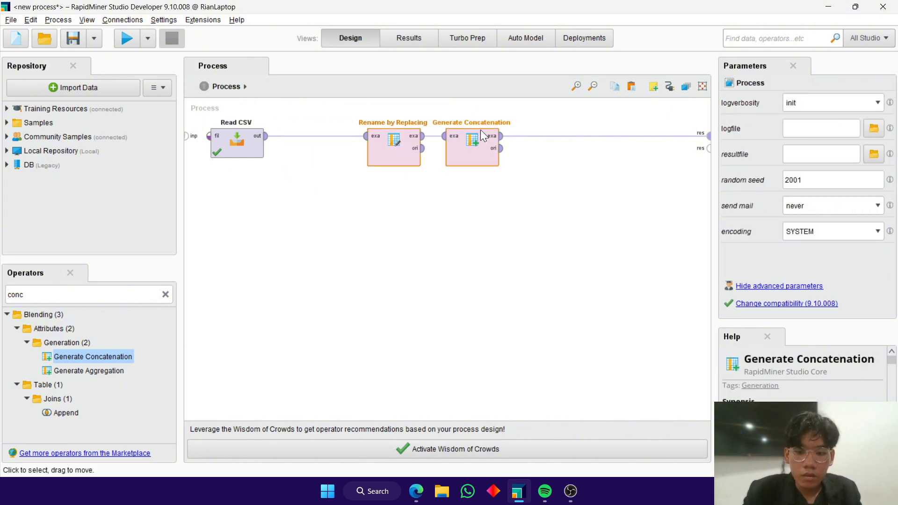
key("Delete")
- Open the Read CSV import wizard and load electronics-c-500k.csv from the Data Mining folder up to the column formatting stage
left_click(226, 145)
double_click(225, 145)
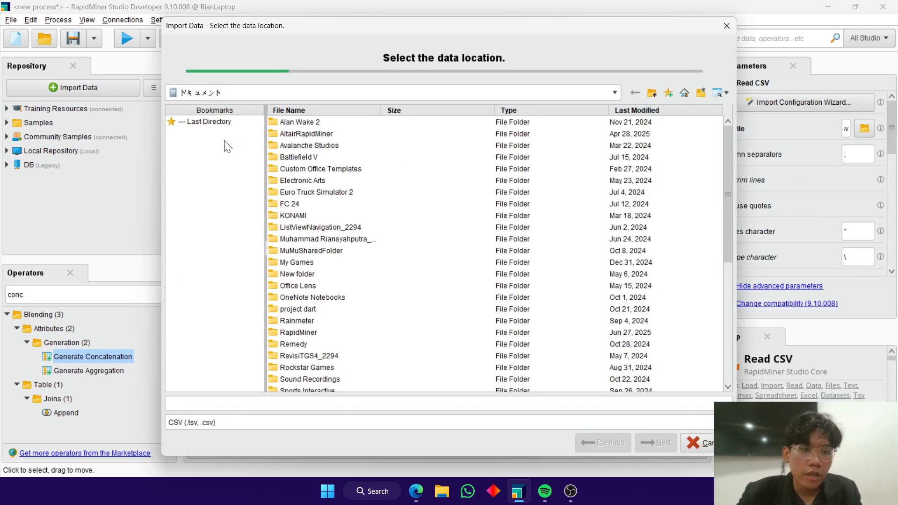
left_click(214, 122)
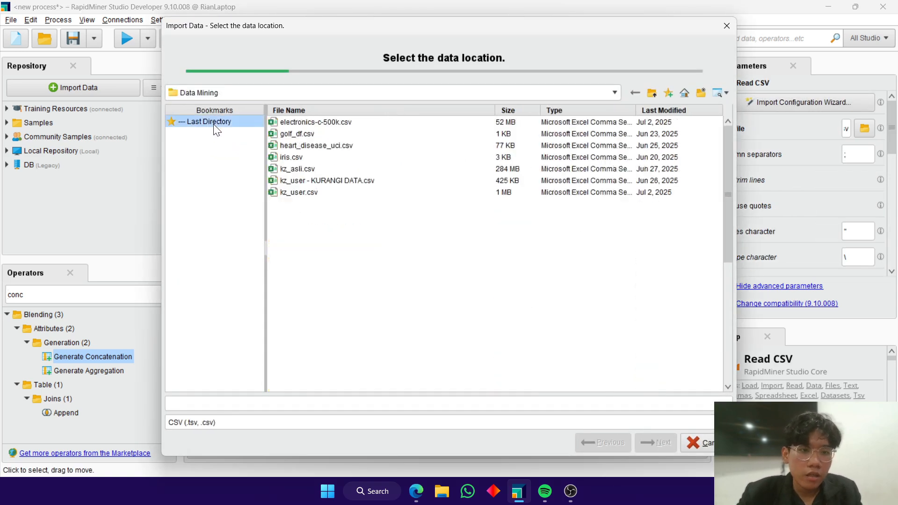
left_click(331, 123)
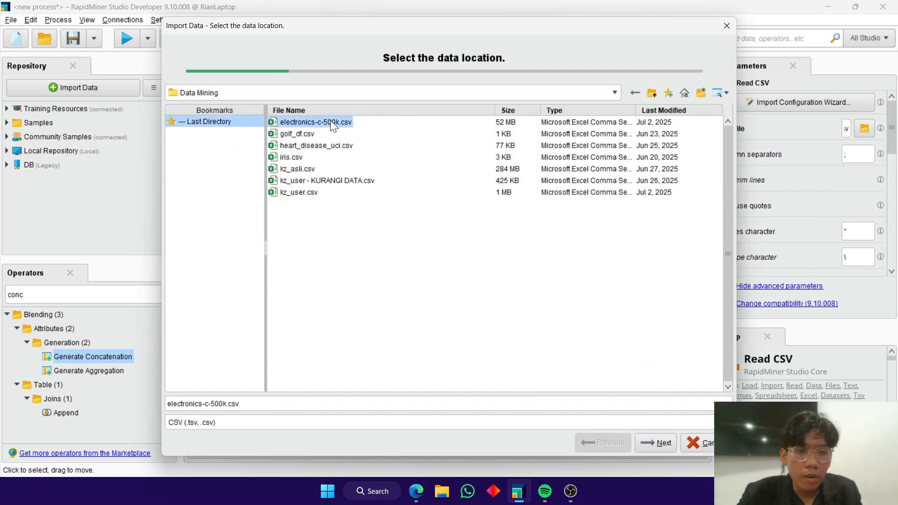
left_click(654, 448)
left_click(658, 445)
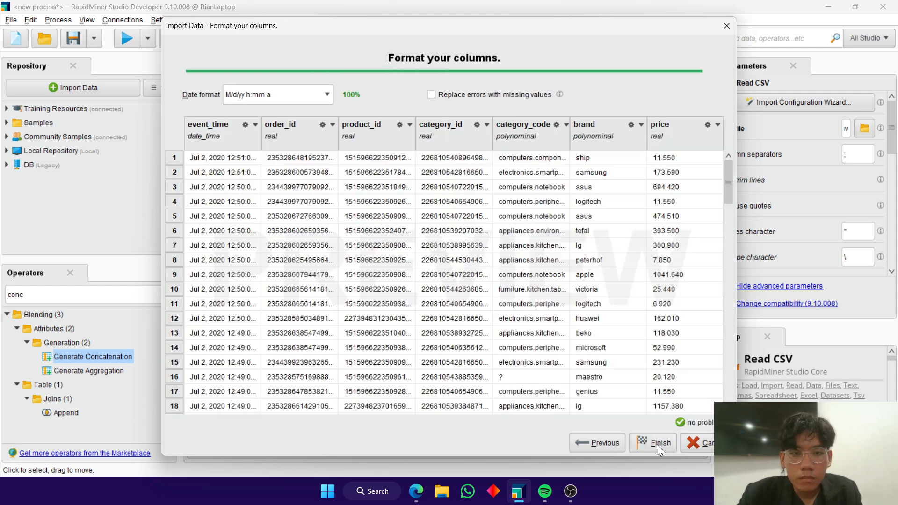
- Change the order_id, product_id and category_id columns to the polynominal type and finish the import
left_click(333, 125)
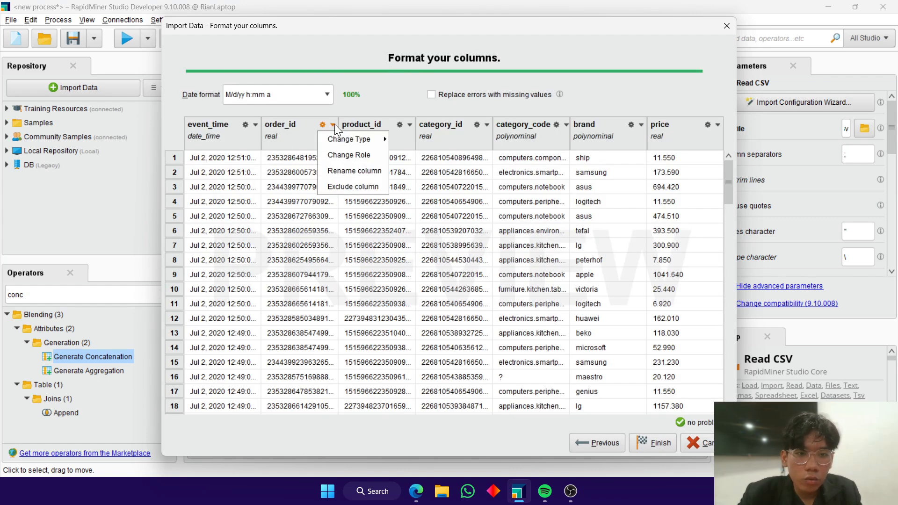
mouse_move(343, 134)
left_click(404, 140)
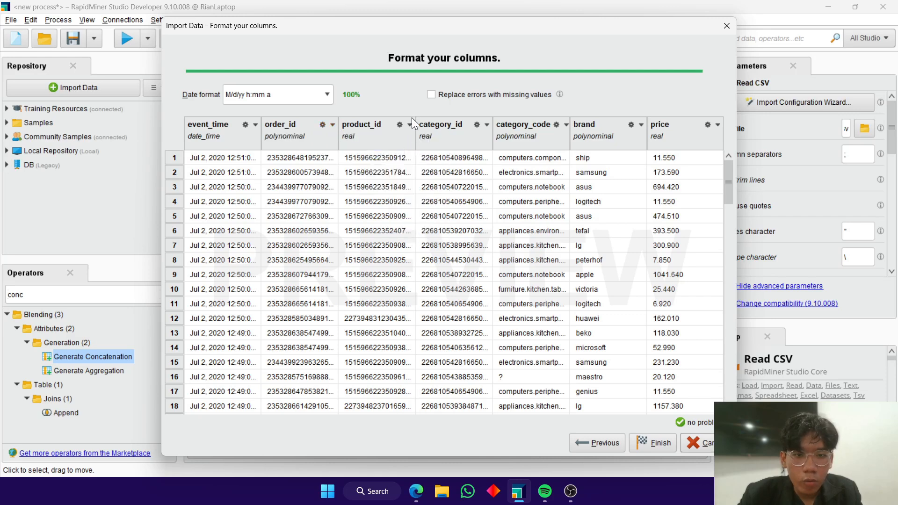
left_click(411, 123)
mouse_move(422, 131)
left_click(486, 140)
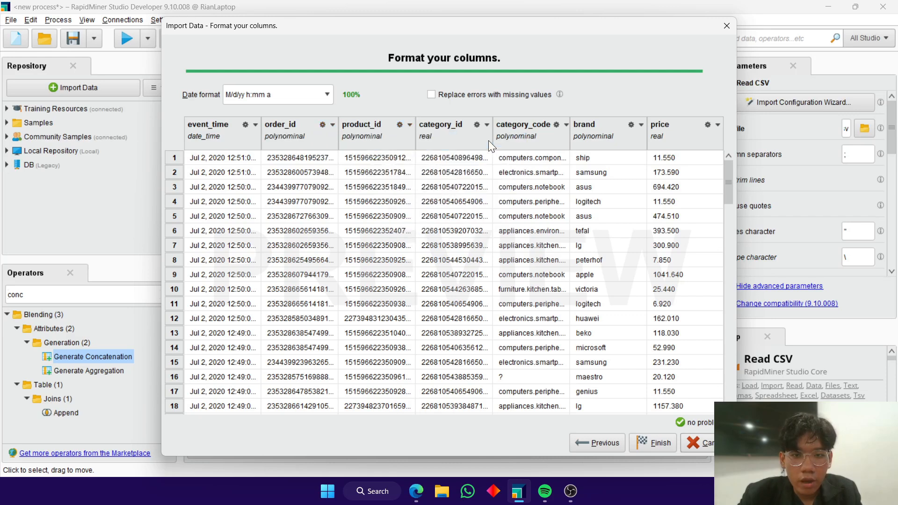
left_click(485, 124)
mouse_move(485, 139)
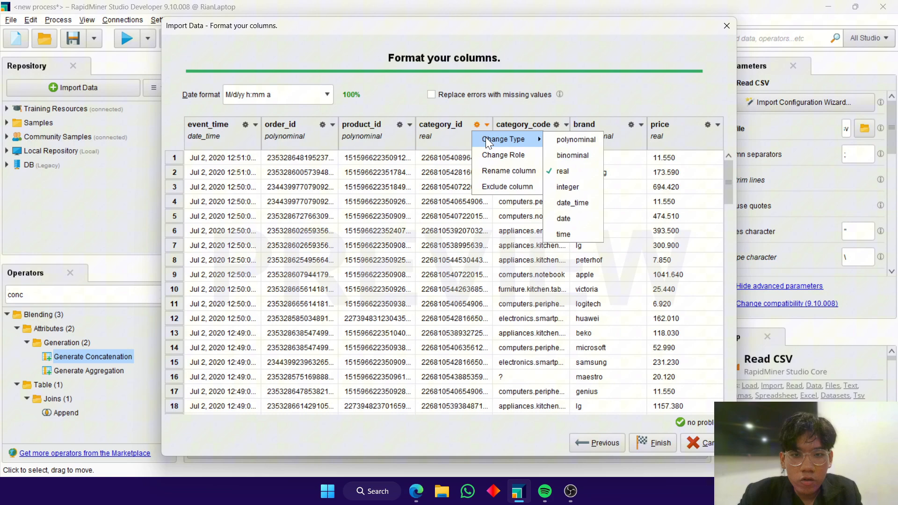
left_click(551, 139)
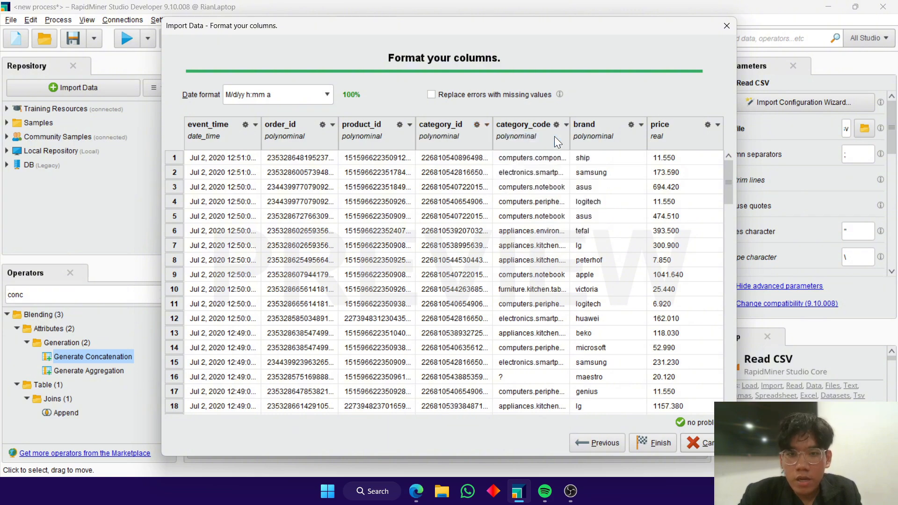
left_click(652, 435)
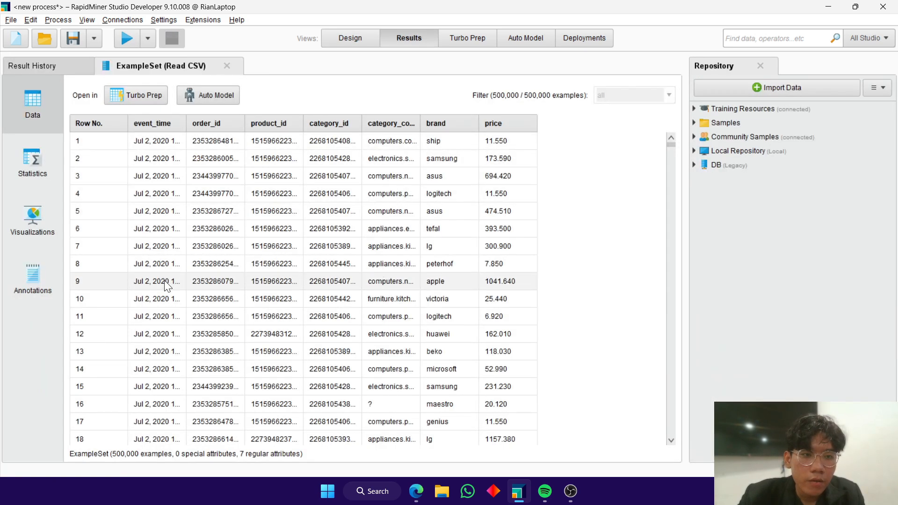
- Widen the order_id column in the Read CSV results and check the rows for missing values
left_click_drag(245, 123, 295, 123)
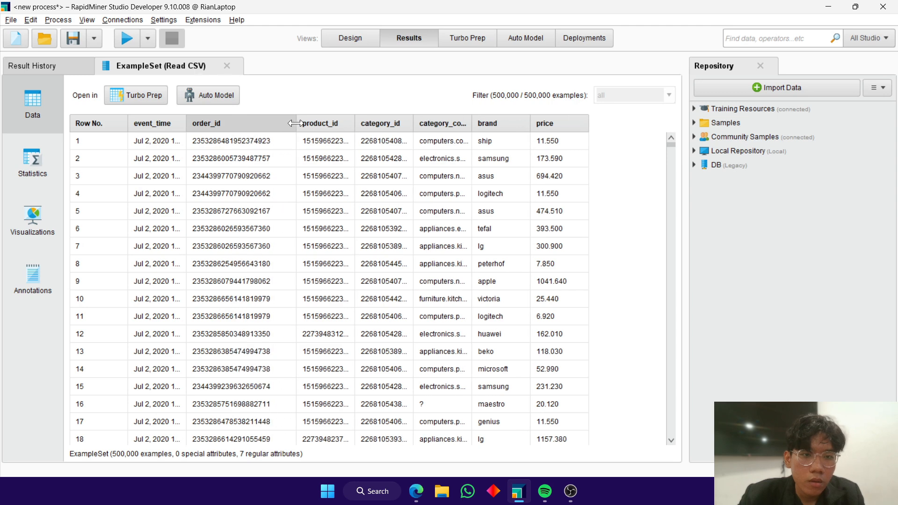
scroll(337, 354, "down", 1)
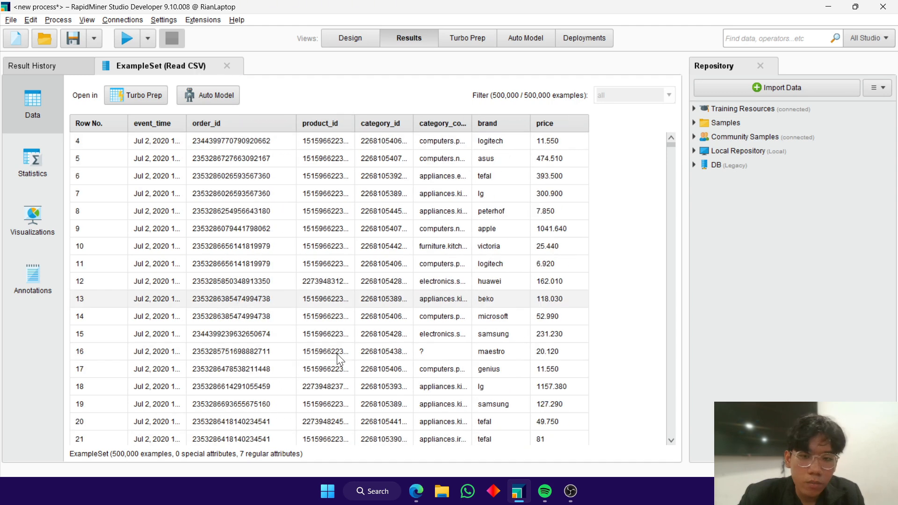
scroll(337, 354, "down", 3)
scroll(337, 353, "down", 4)
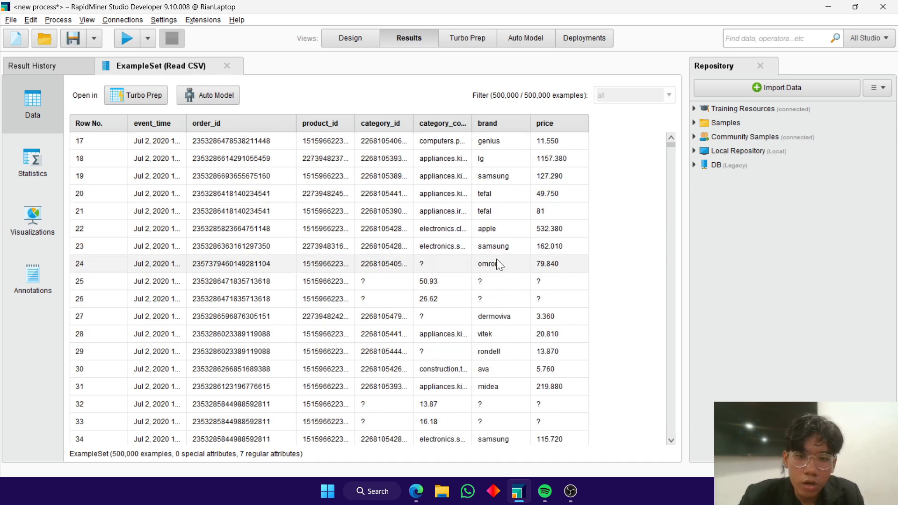
scroll(486, 318, "up", 1)
scroll(486, 318, "up", 5)
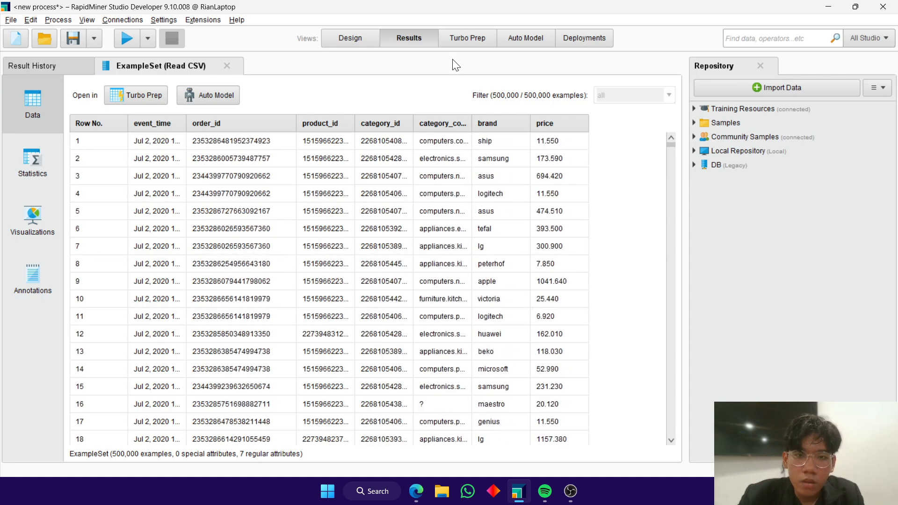
- Add a Filter Examples operator after Read CSV and set its condition class to no_missing_attributes
left_click(354, 35)
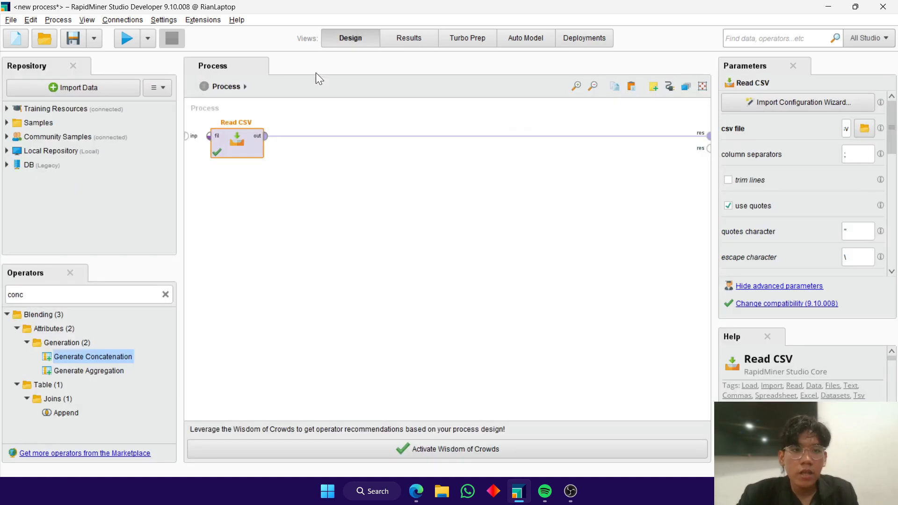
left_click(165, 294)
type("filte")
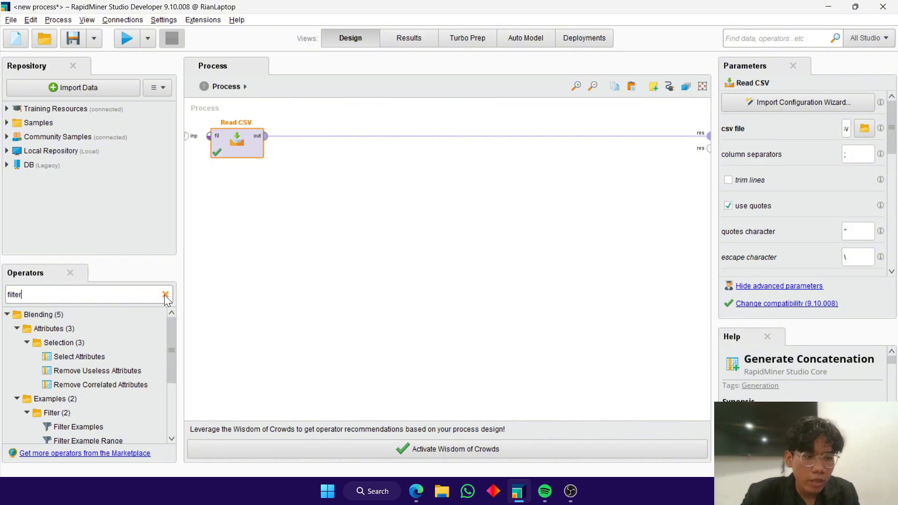
type("r")
key("BackSpace")
key("BackSpace")
key("BackSpace")
key("BackSpace")
key("BackSpace")
key("BackSpace")
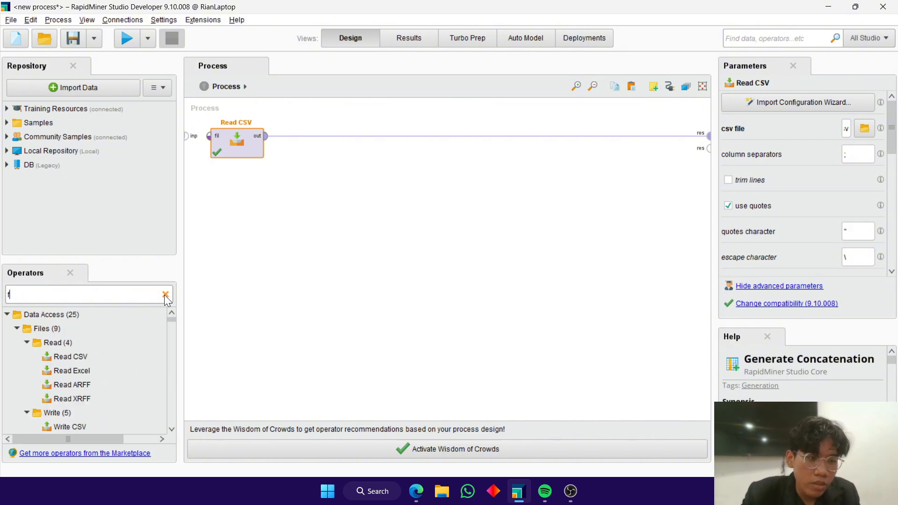
type("filter")
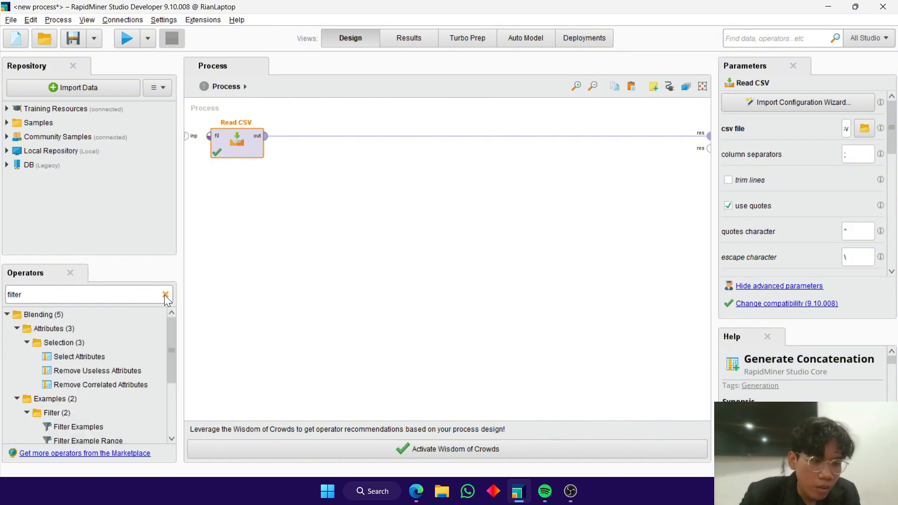
left_click_drag(75, 426, 316, 132)
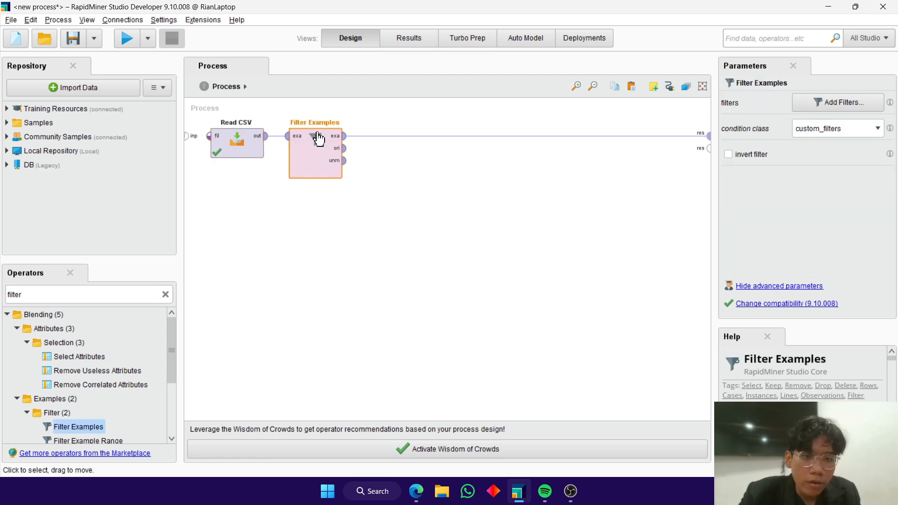
left_click(871, 136)
left_click(845, 154)
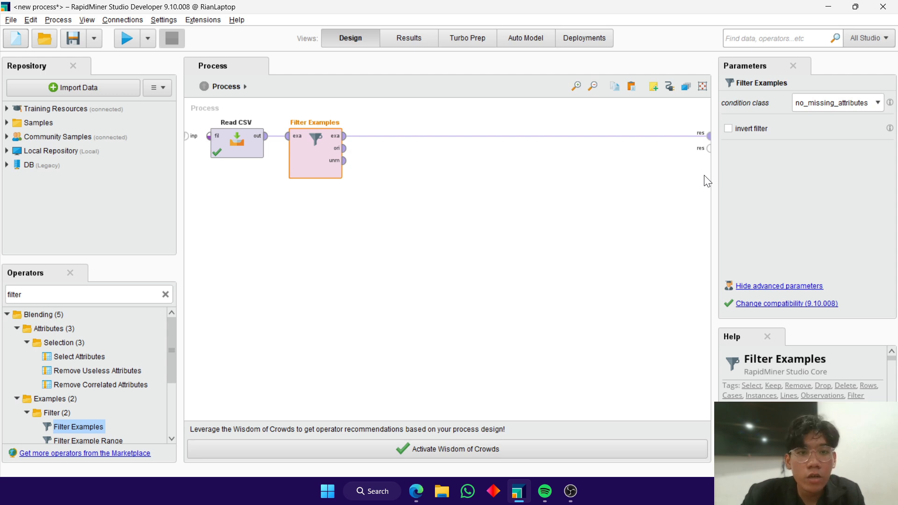
- Run the process and check the filtered rows for any remaining missing values
key("F11")
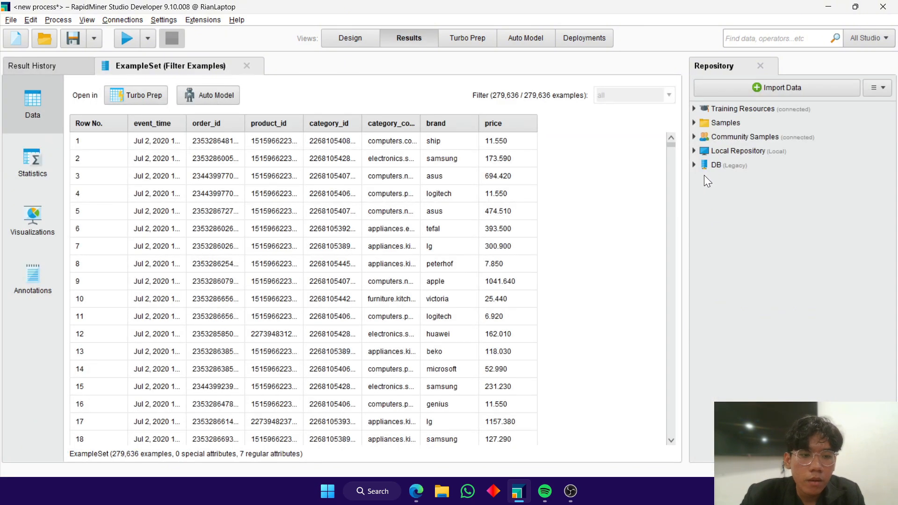
scroll(496, 246, "down", 17)
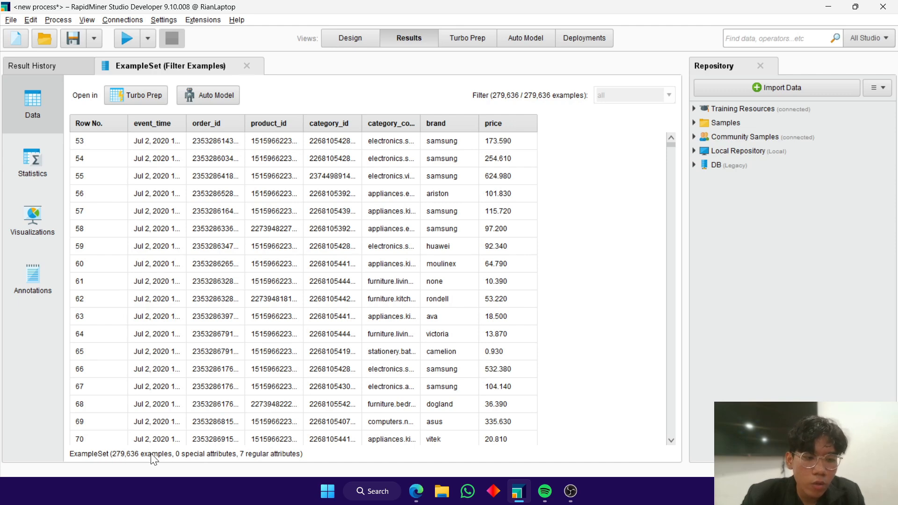
scroll(421, 285, "down", 20)
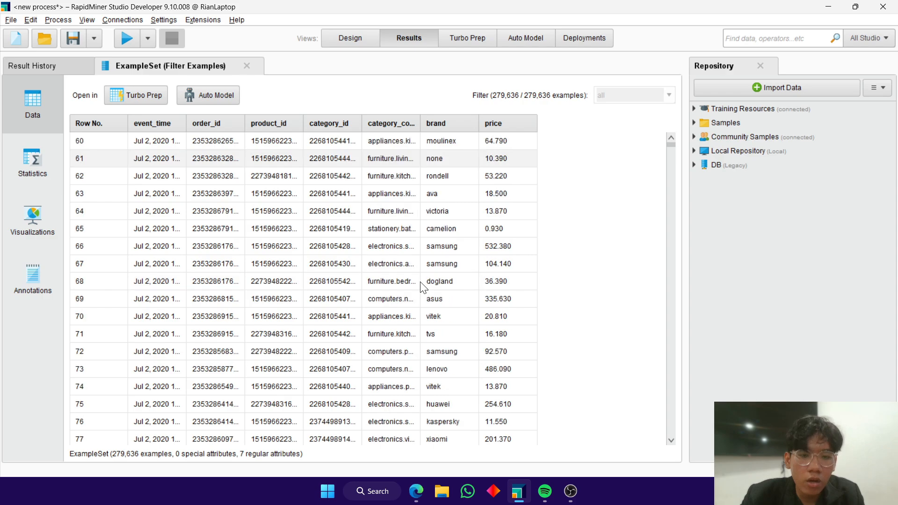
scroll(423, 286, "down", 20)
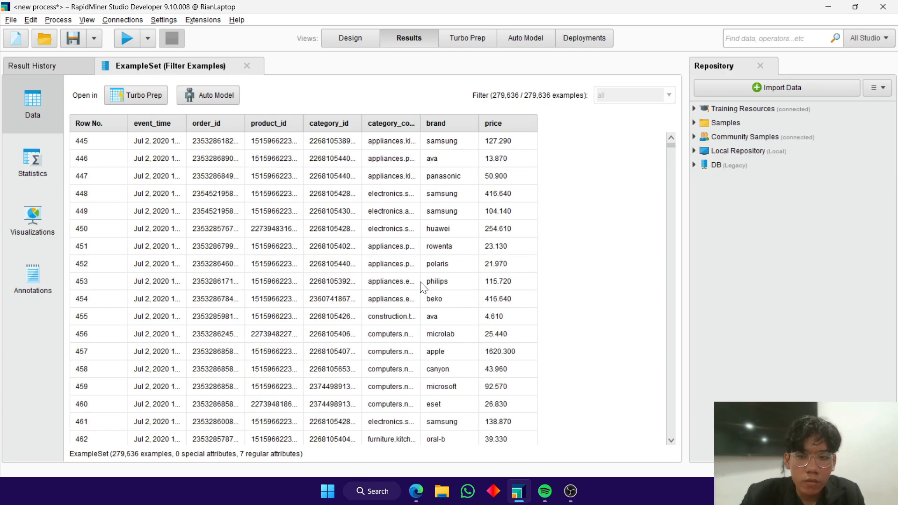
left_click_drag(672, 145, 672, 140)
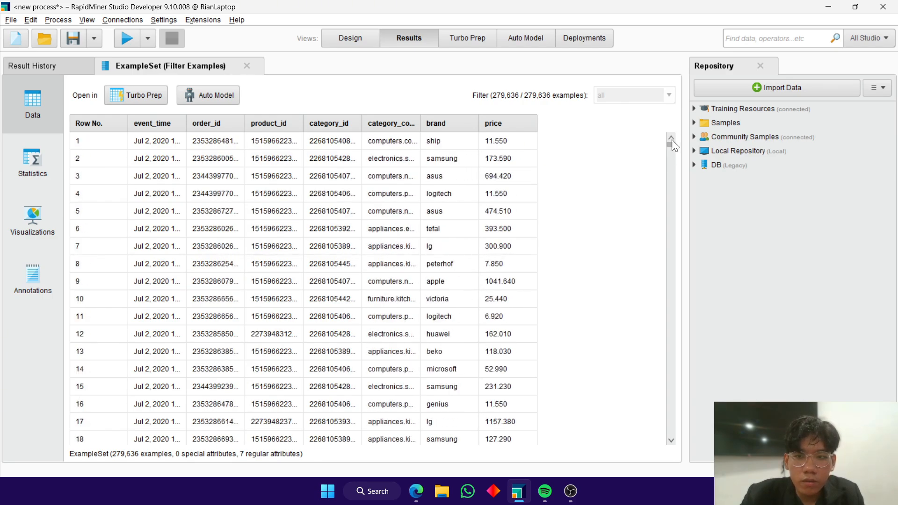
- Add a second Filter Examples operator between the first one and the process result port
left_click(344, 38)
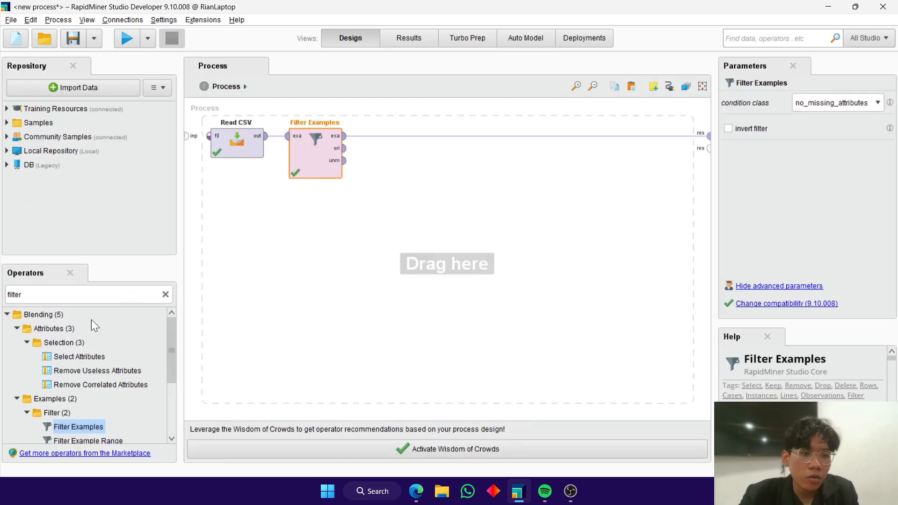
left_click_drag(78, 425, 378, 134)
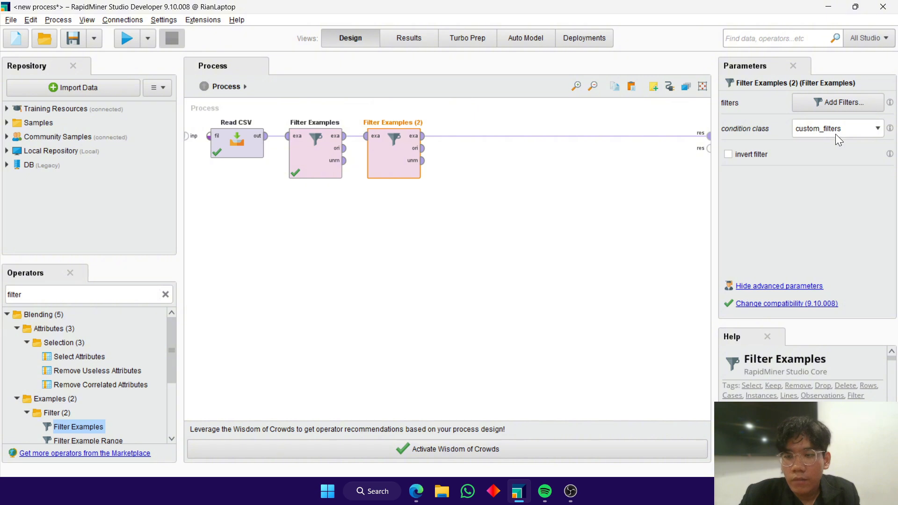
left_click(837, 101)
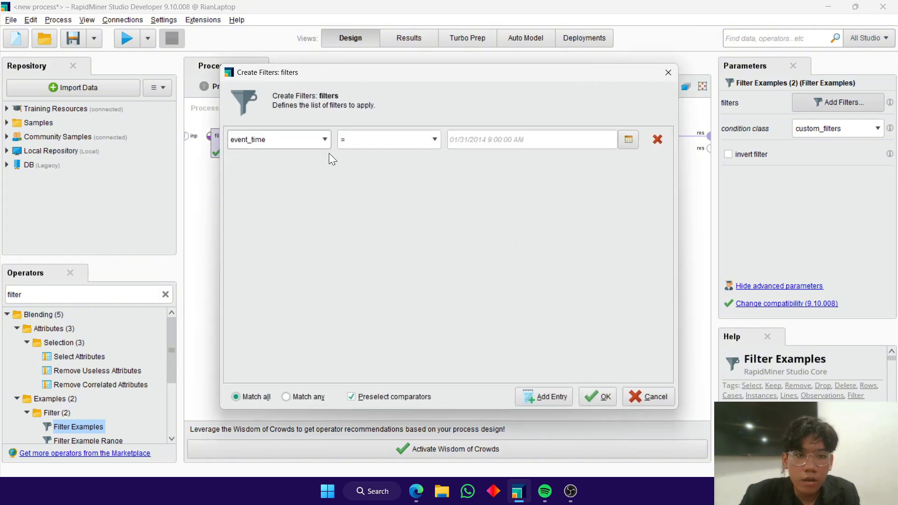
left_click(322, 140)
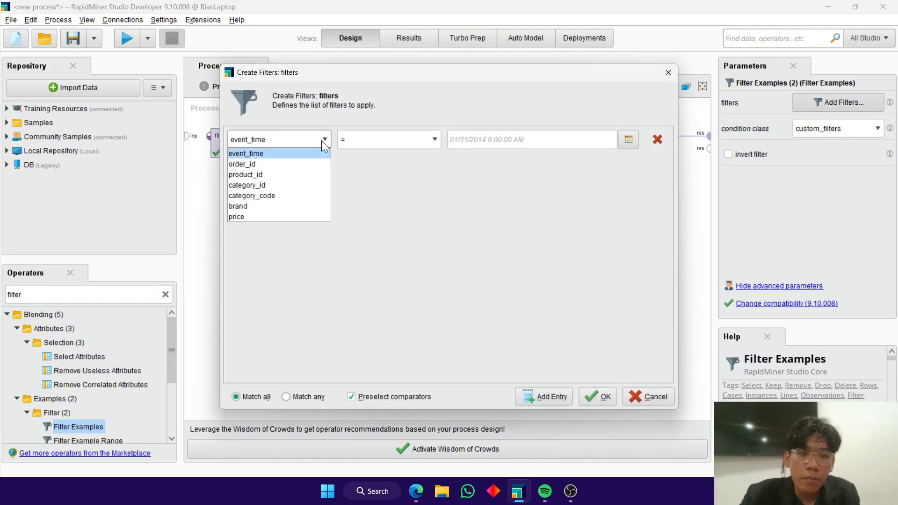
left_click(259, 207)
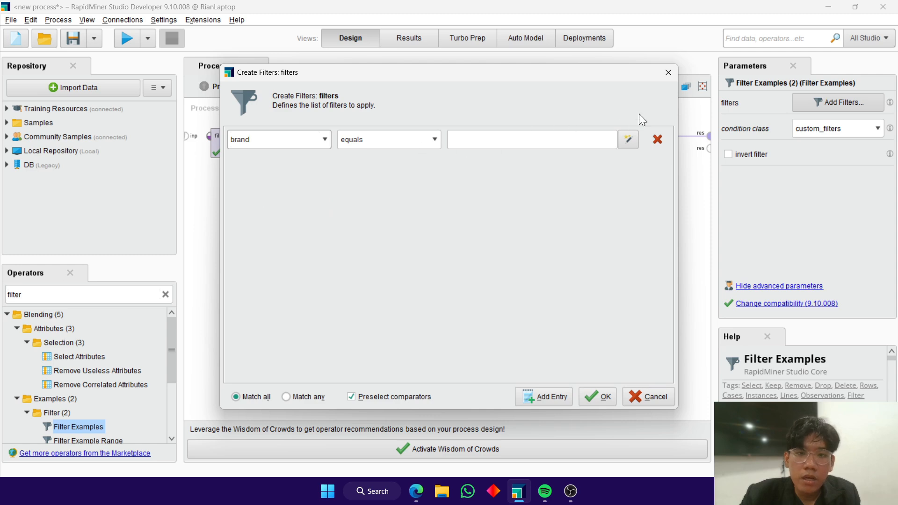
left_click(675, 72)
- Look through the brand column in the filtered results for brand names to filter by
left_click(417, 43)
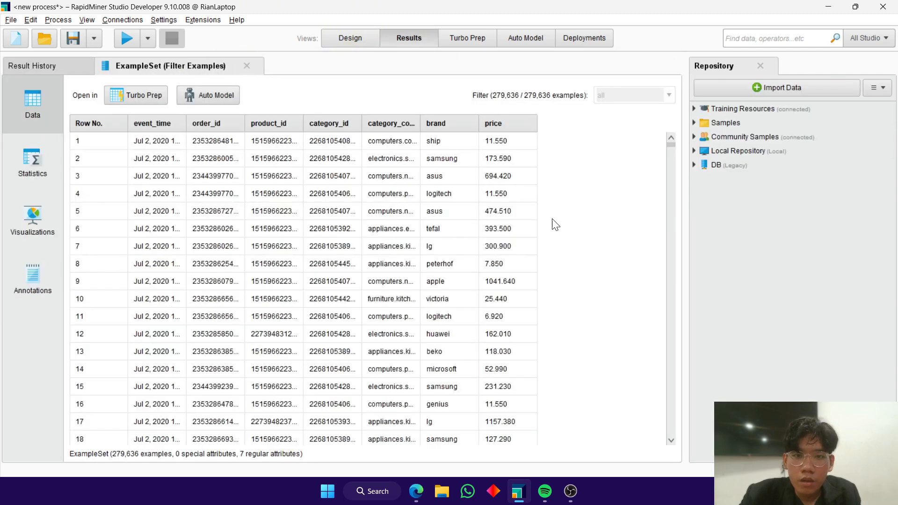
left_click(447, 157)
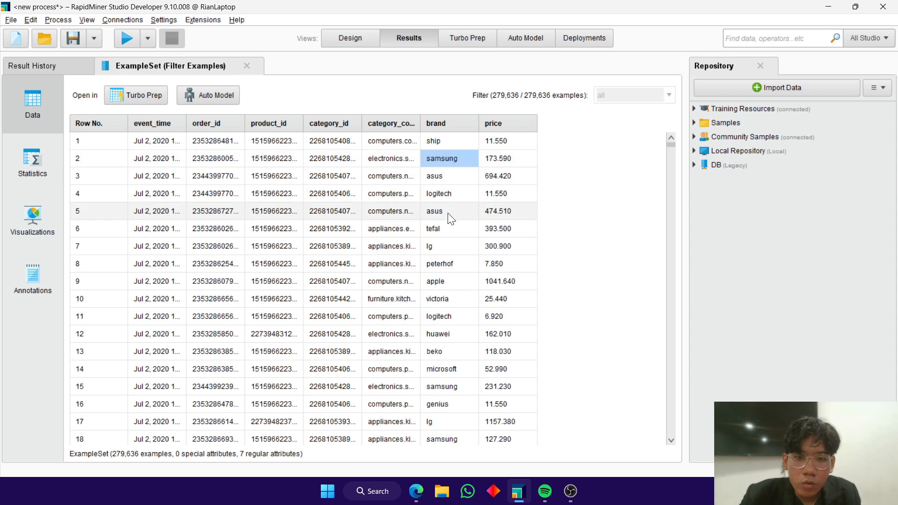
left_click(441, 283)
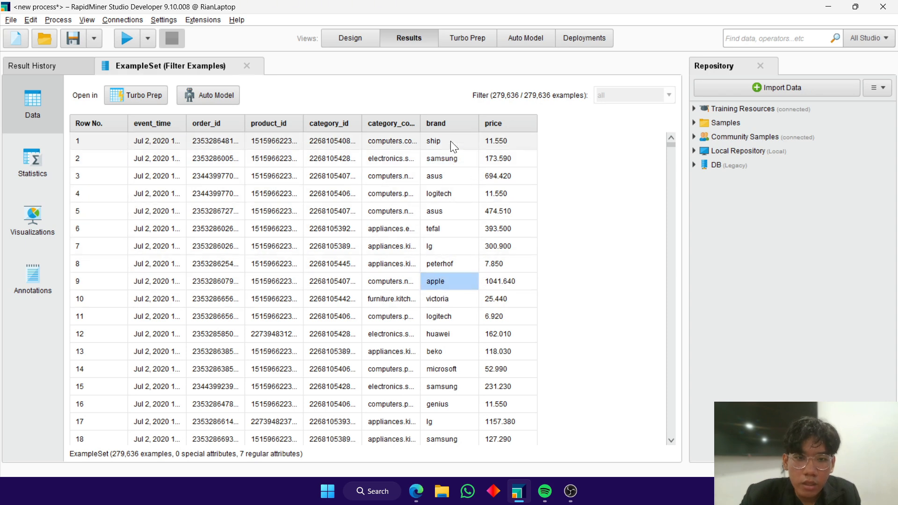
- Add a custom filter to the second Filter Examples operator requiring brand equals samsung
left_click(344, 46)
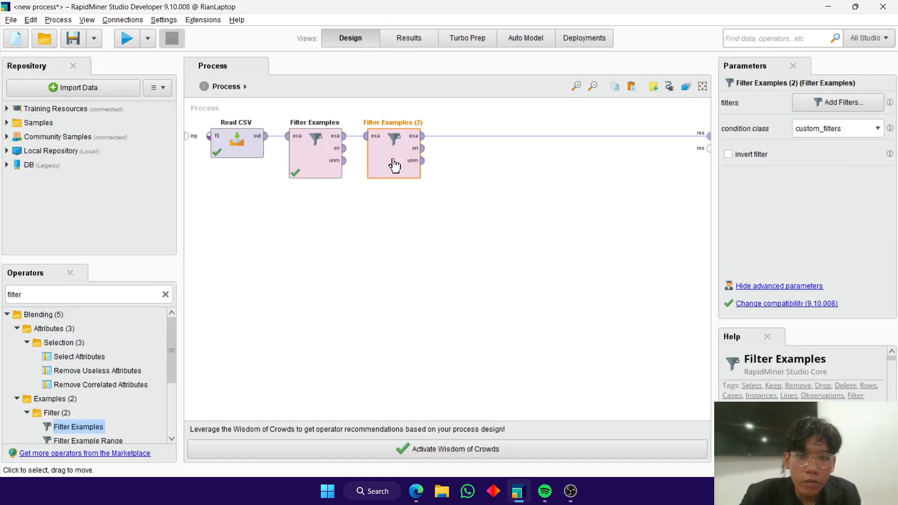
left_click(849, 103)
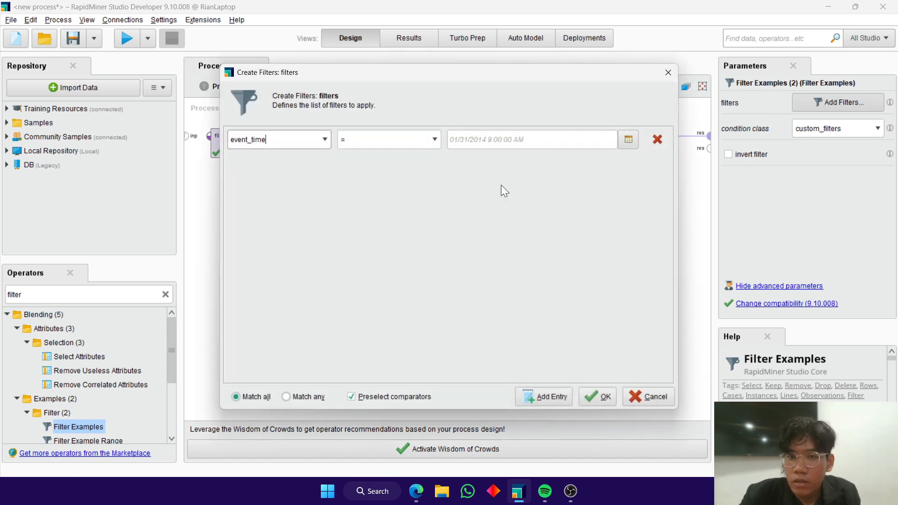
left_click(321, 140)
left_click(271, 206)
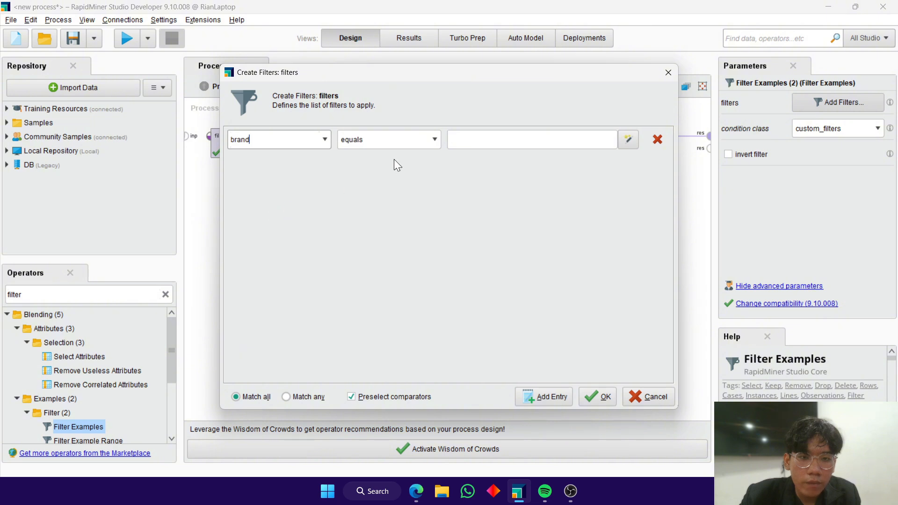
left_click(484, 144)
type("samsung")
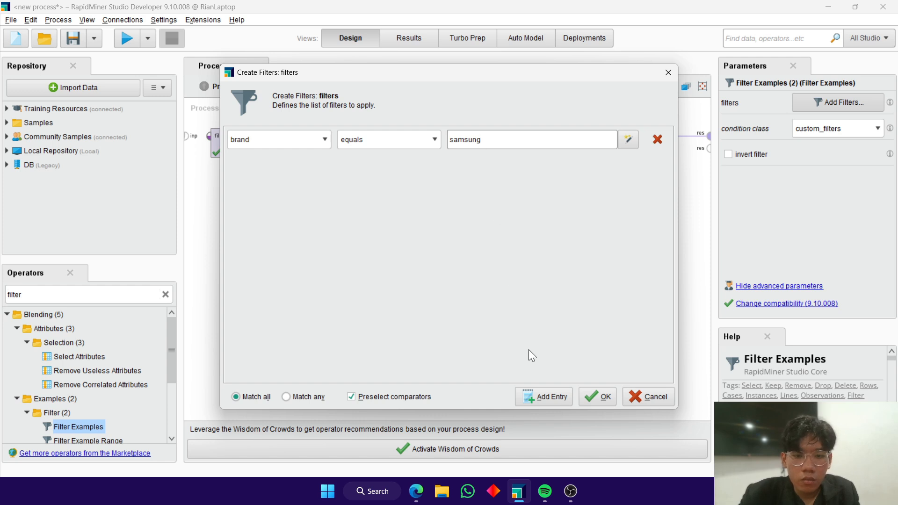
- Add a second filter entry requiring brand equals apple
left_click(538, 397)
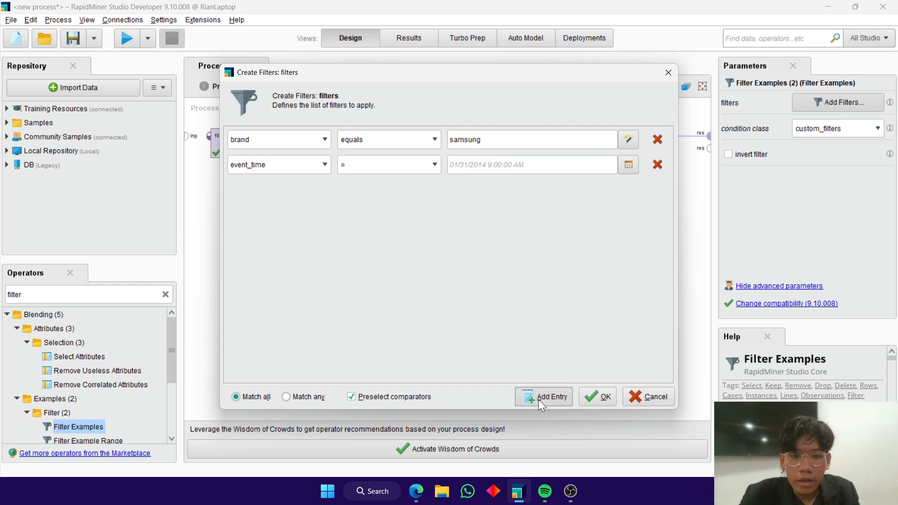
left_click(324, 163)
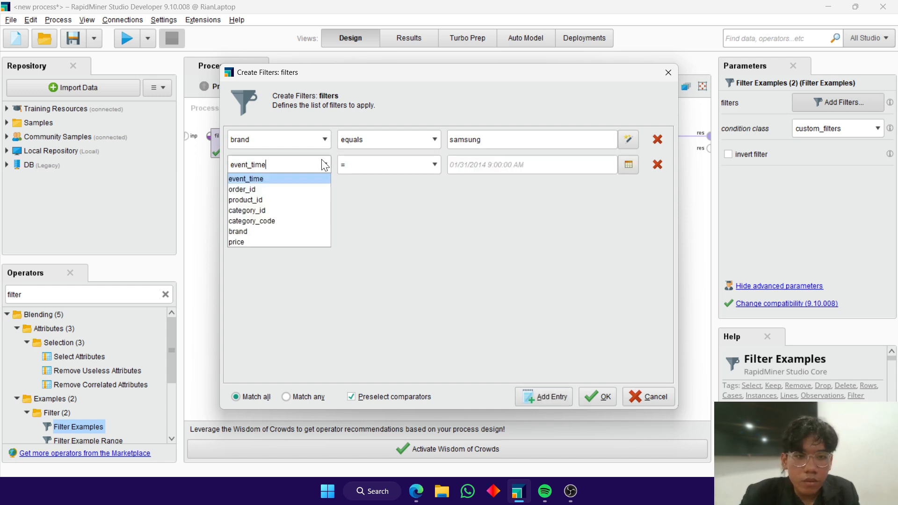
left_click(257, 234)
left_click(500, 164)
type("apple")
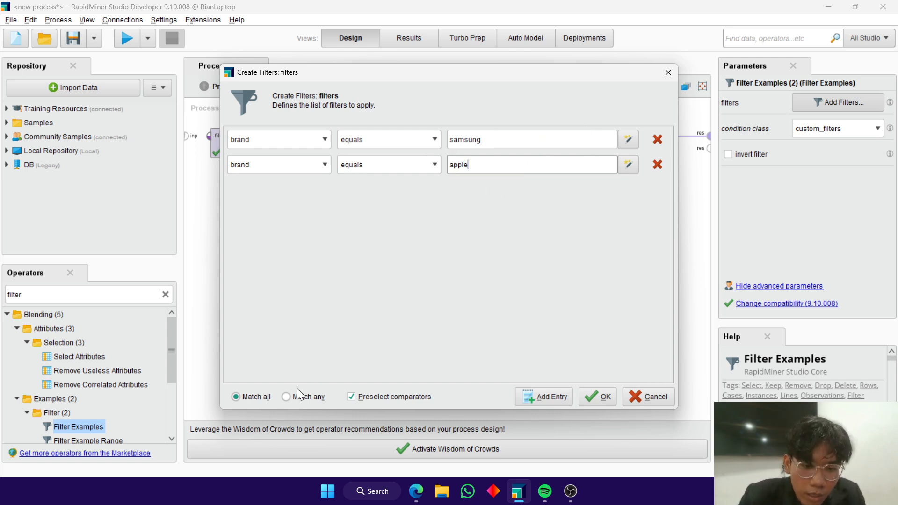
- Apply the two brand filters with Match all and run the process
left_click(287, 397)
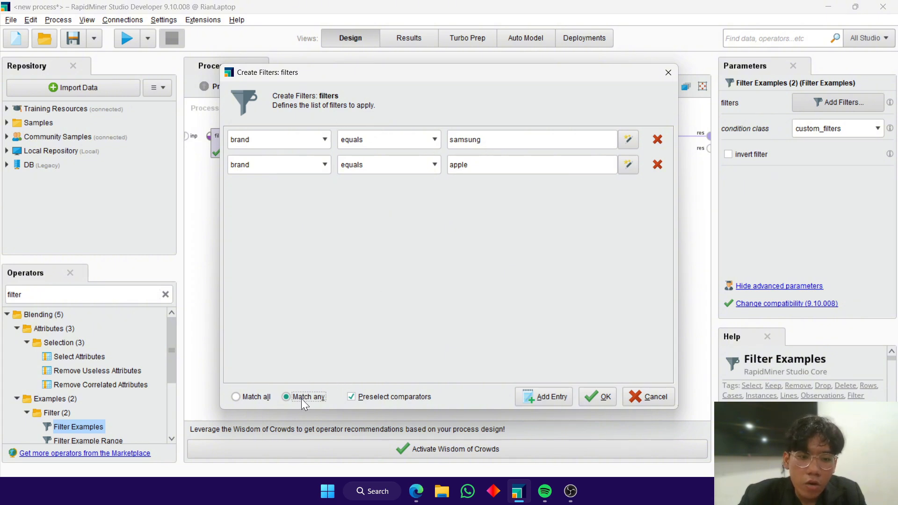
left_click(240, 398)
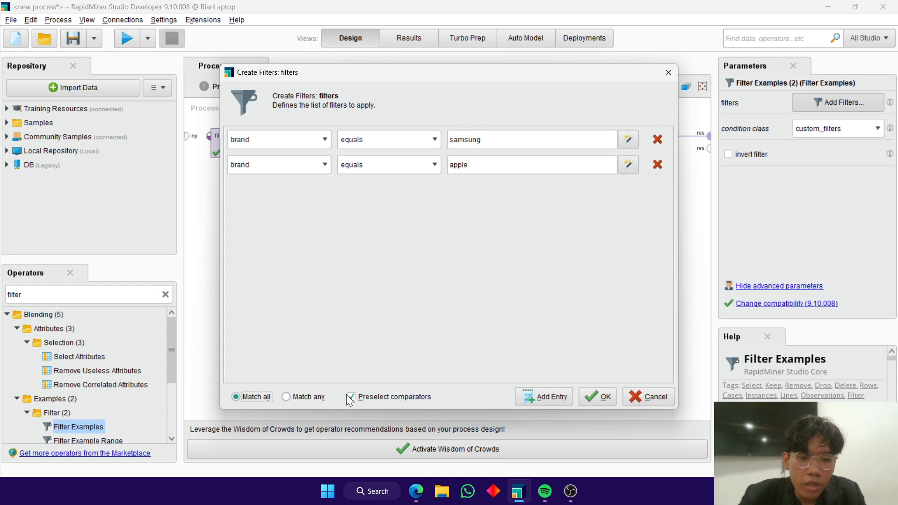
left_click(593, 398)
key("F11")
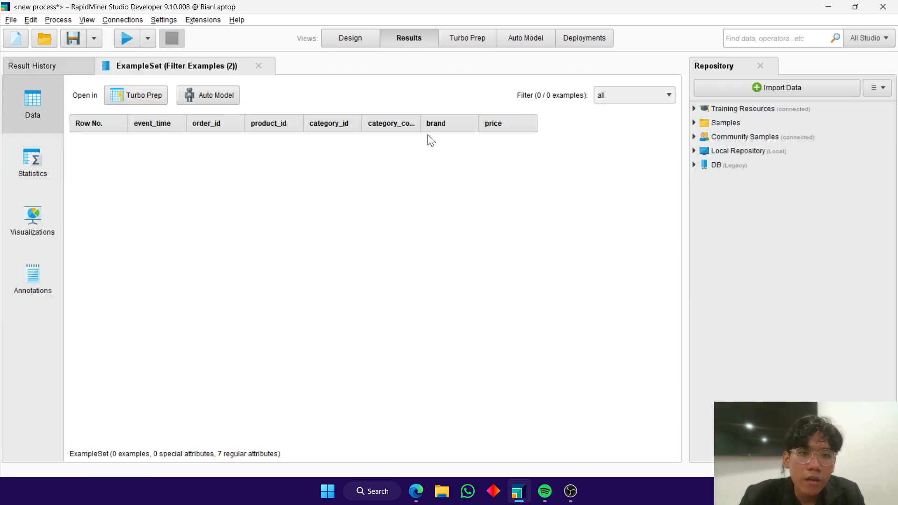
- Change the second Filter Examples operator's brand filters to Match any and rerun the process
left_click(365, 45)
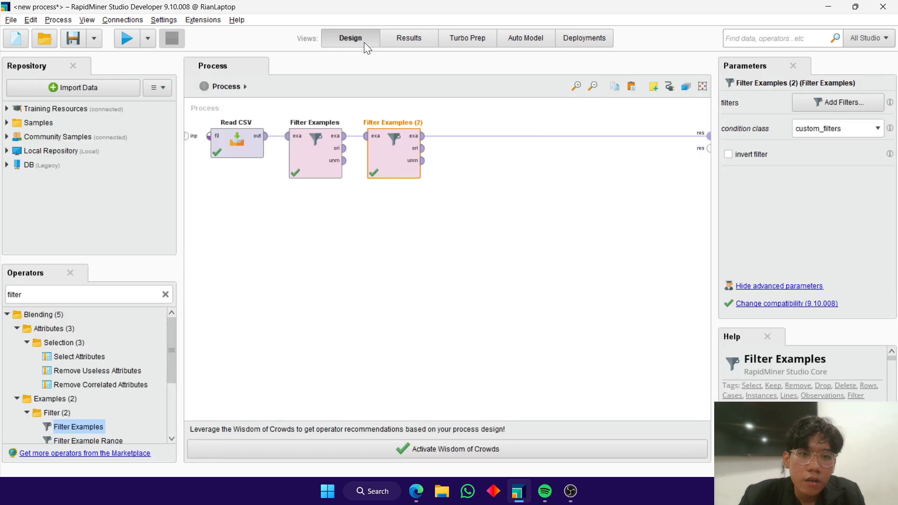
double_click(390, 146)
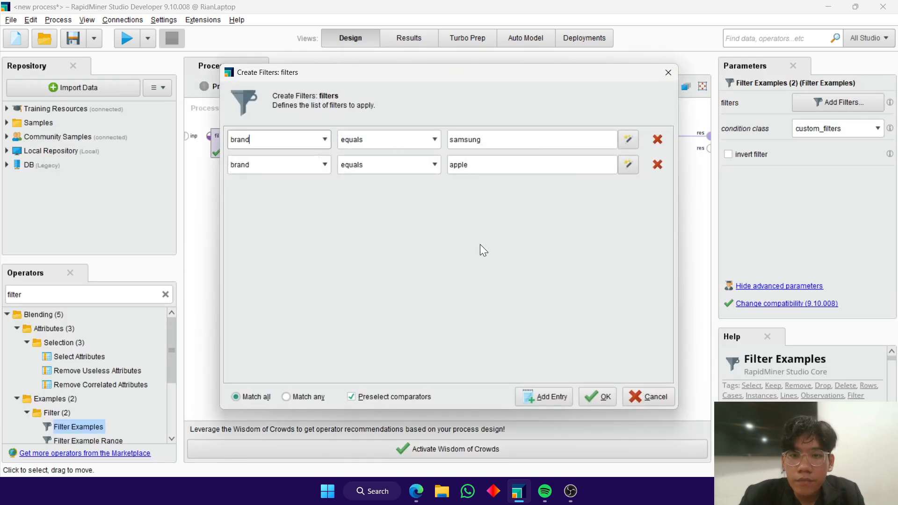
left_click(286, 398)
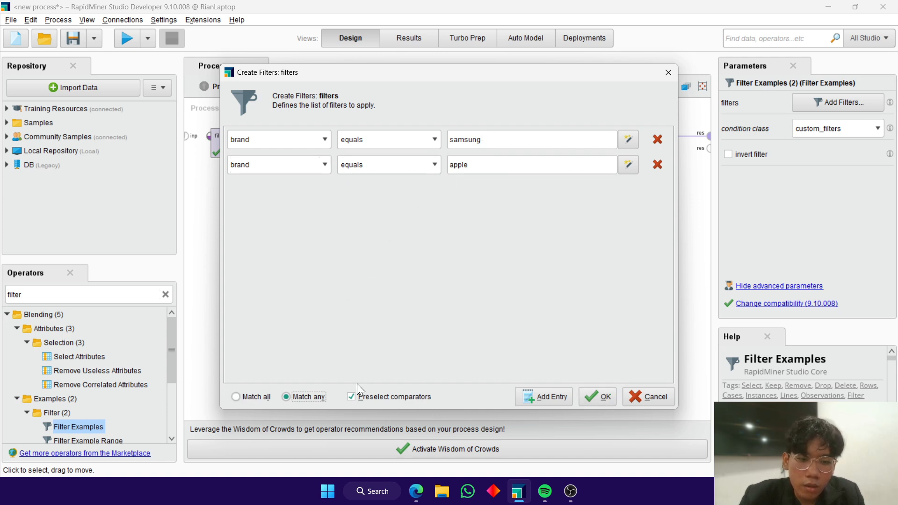
left_click(588, 395)
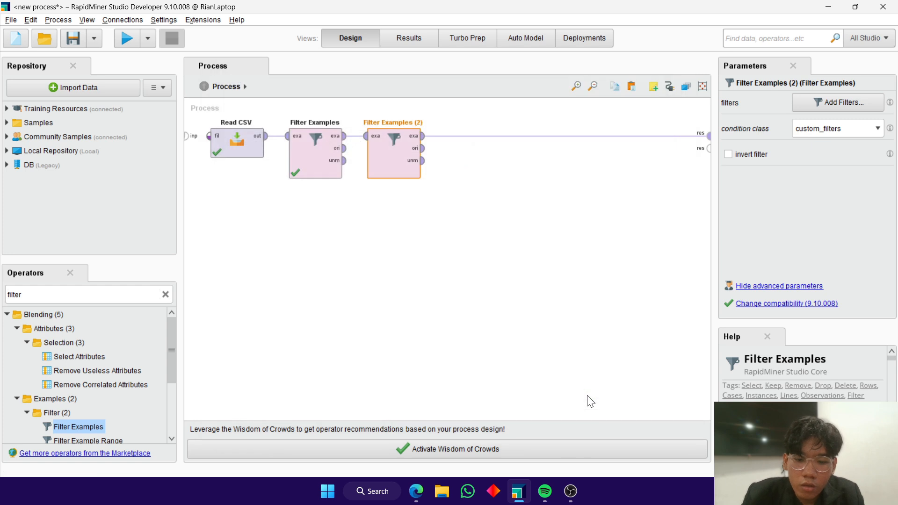
key("F11")
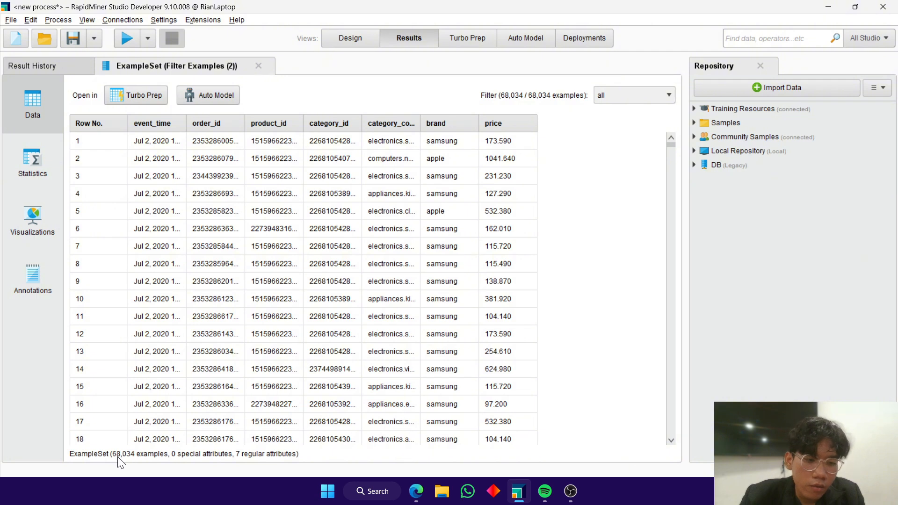
- Add a Split operator and feed it the second Filter Examples output in place of the process result connection
left_click(345, 35)
left_click(165, 293)
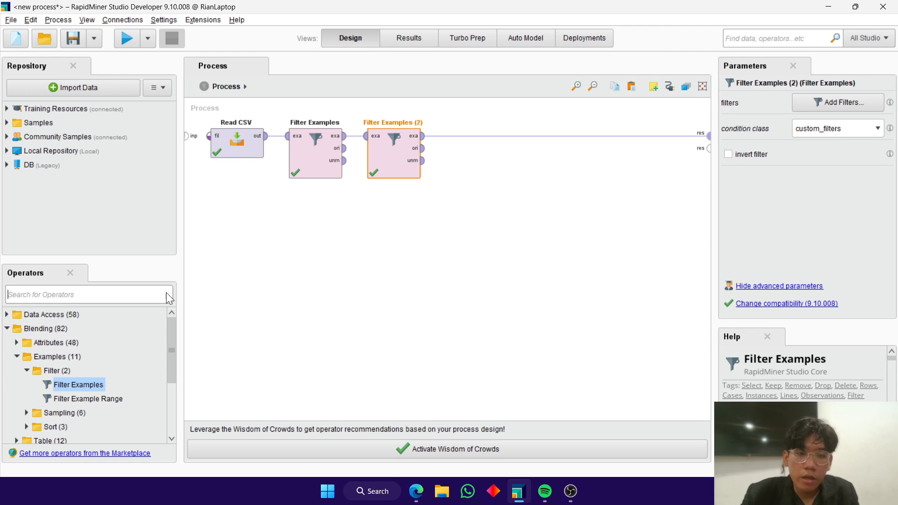
type("split")
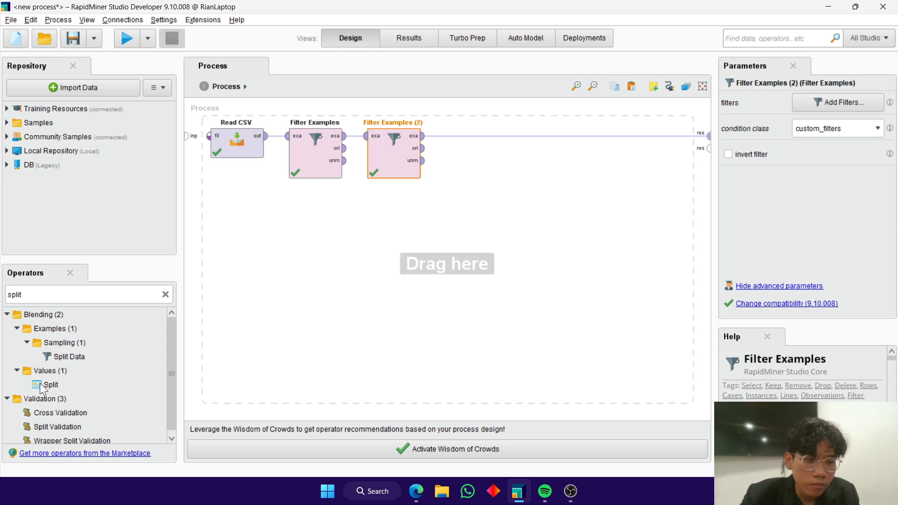
left_click_drag(50, 385, 307, 217)
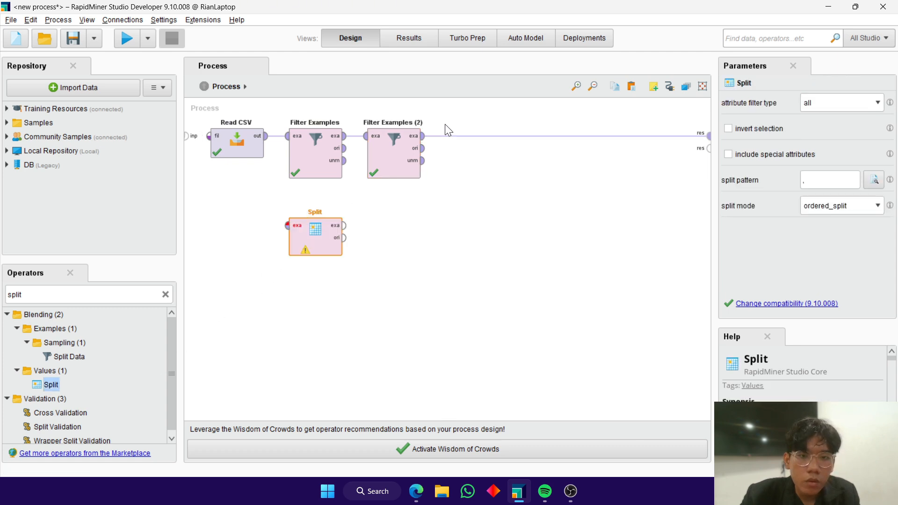
left_click(565, 136, "alt")
left_click_drag(423, 136, 287, 225)
- Set the Split operator's attribute filter type to single and its attribute to category_code
left_click(316, 231)
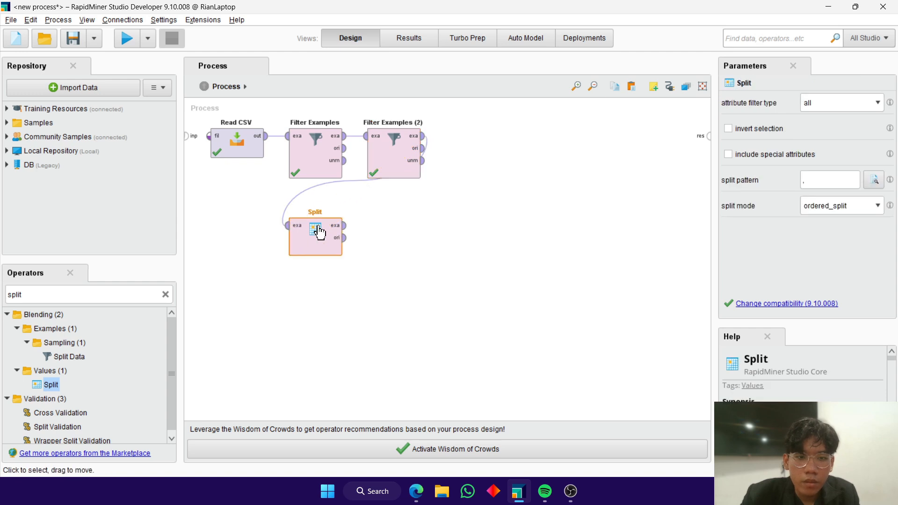
left_click(858, 103)
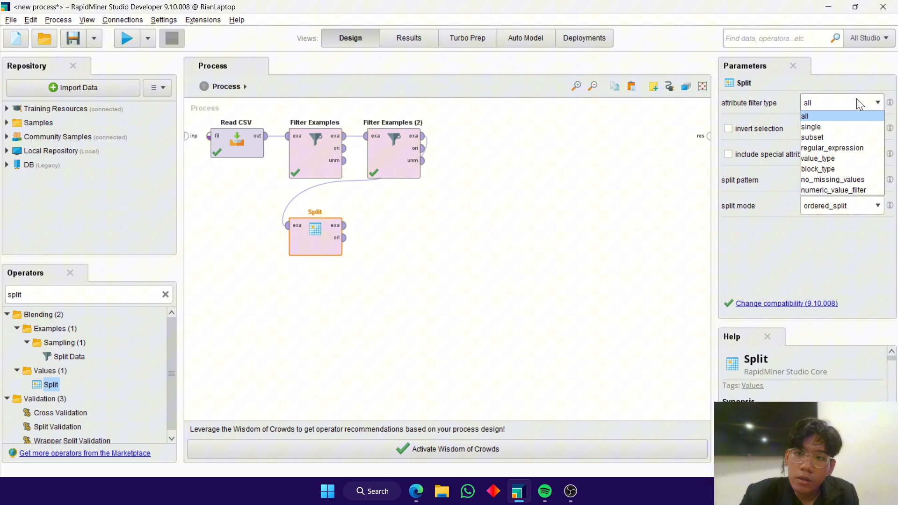
left_click(826, 127)
left_click(874, 128)
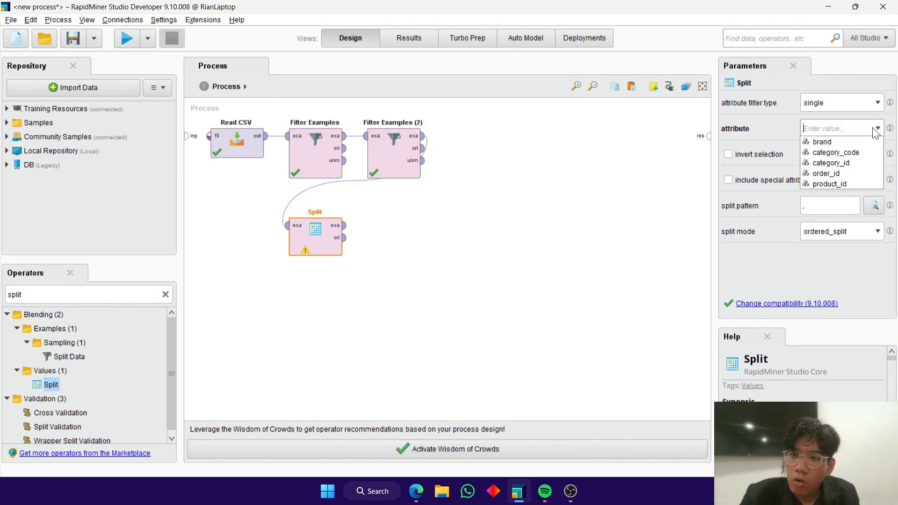
left_click(854, 152)
- Widen the category_code column in the results and check which separator its values use
left_click(409, 41)
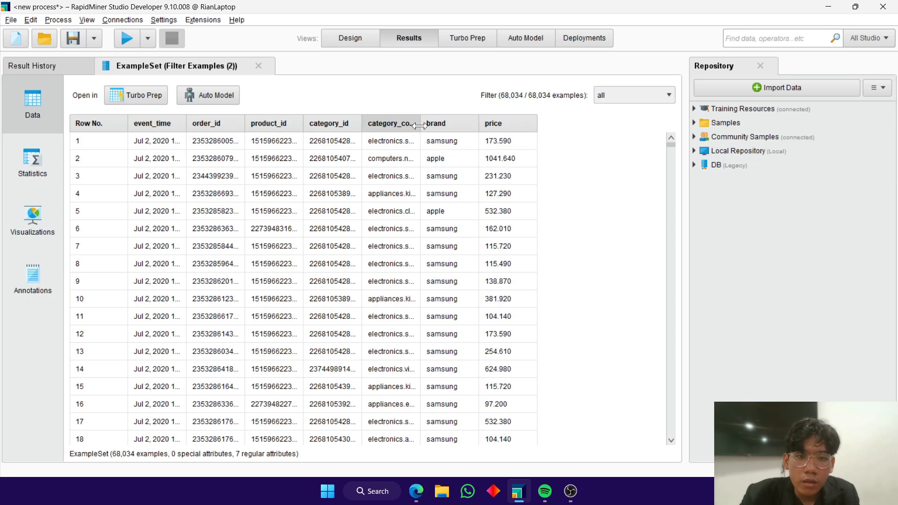
left_click_drag(420, 123, 510, 125)
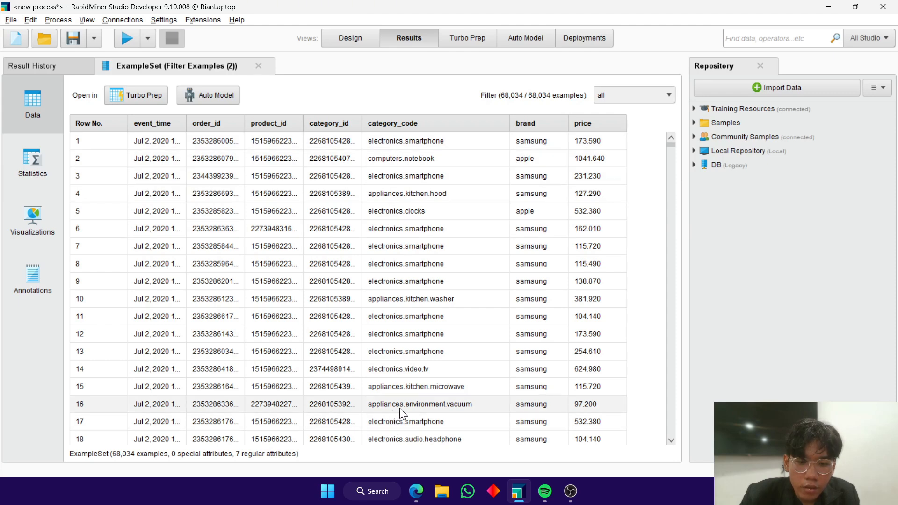
left_click(347, 34)
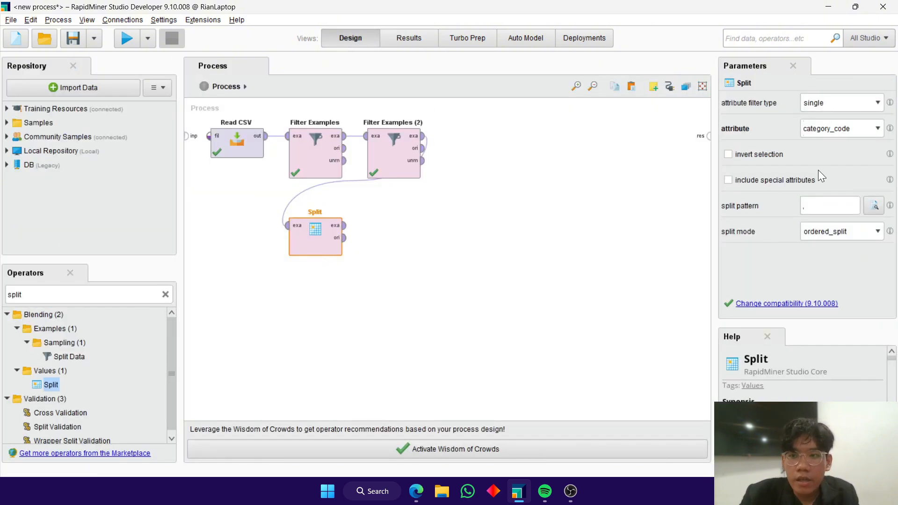
- Set the Split operator's split pattern to \. for splitting at the dots
left_click(813, 208)
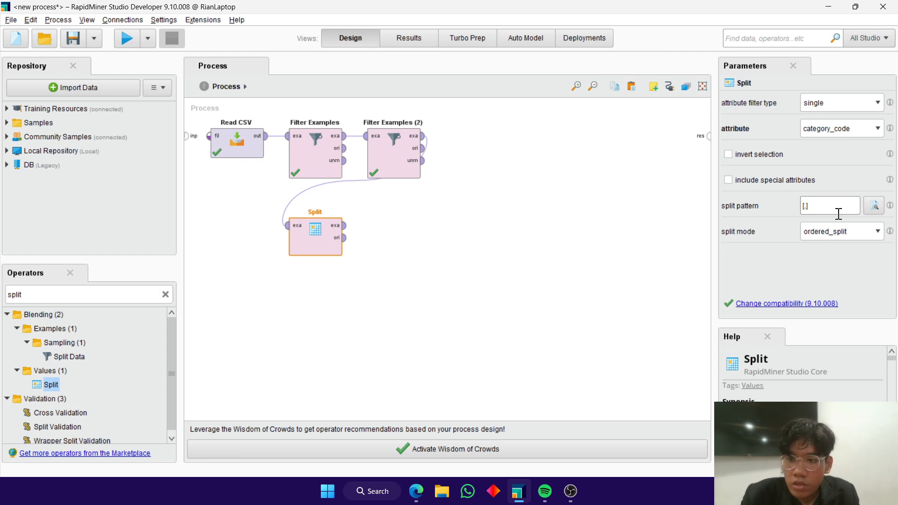
key("BackSpace")
key("BackSpace")
key("BackSpace")
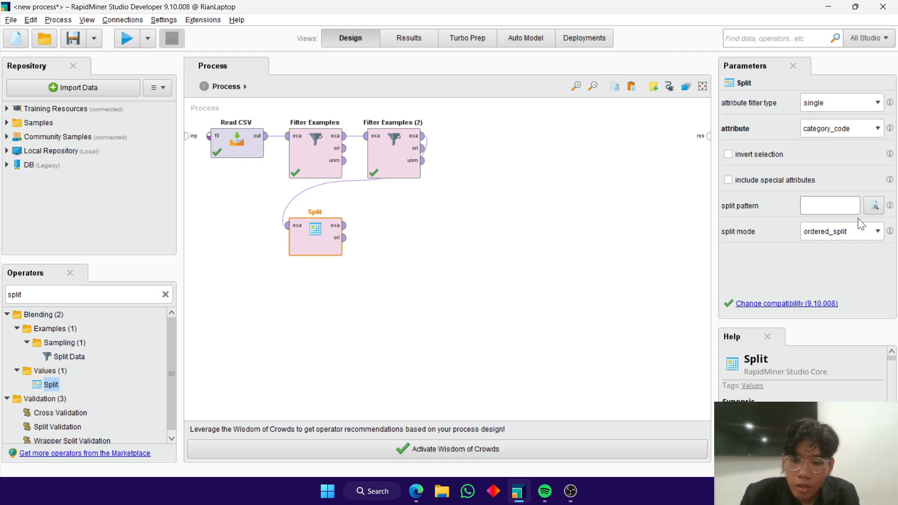
type("\\.")
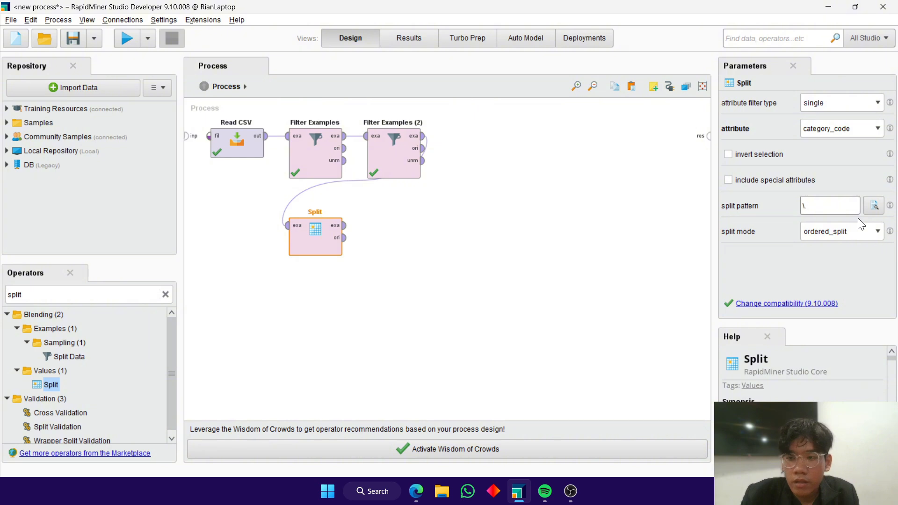
key("BackSpace")
key("BackSpace")
type(".")
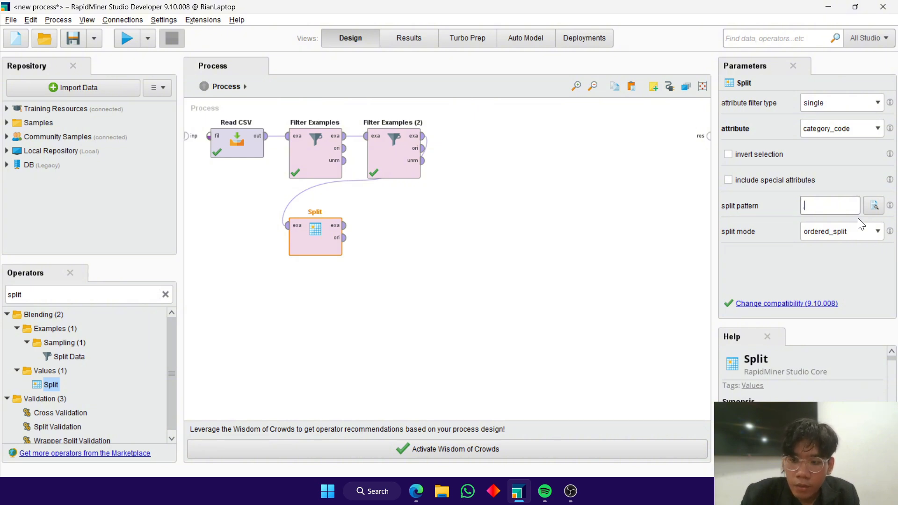
key("BackSpace")
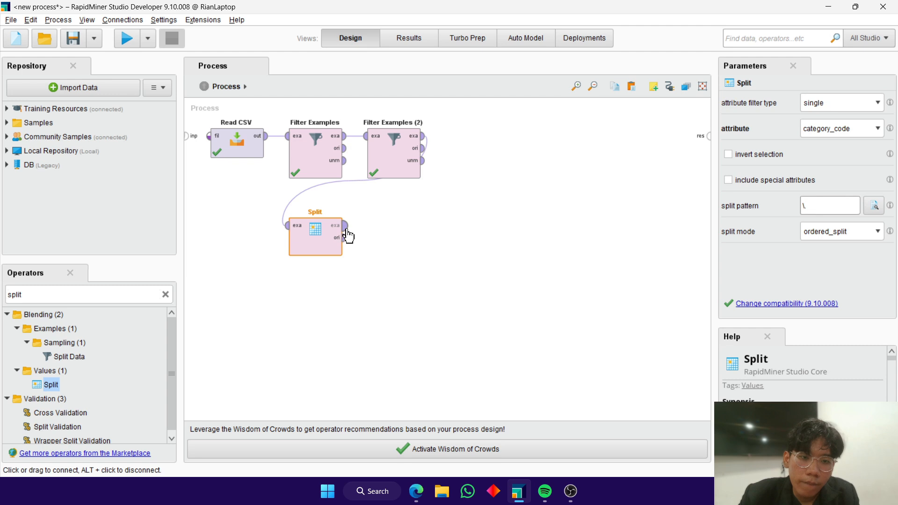
- Connect the Split operator's example output to the process result port and run the process
left_click_drag(345, 226, 707, 137)
key("F11")
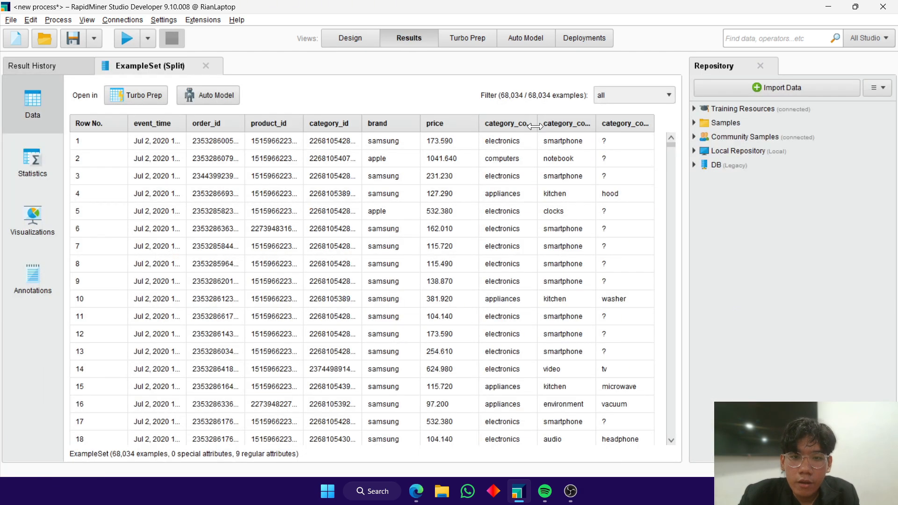
- Widen the split category_code columns in the results and examine their names and values
left_click_drag(537, 123, 582, 140)
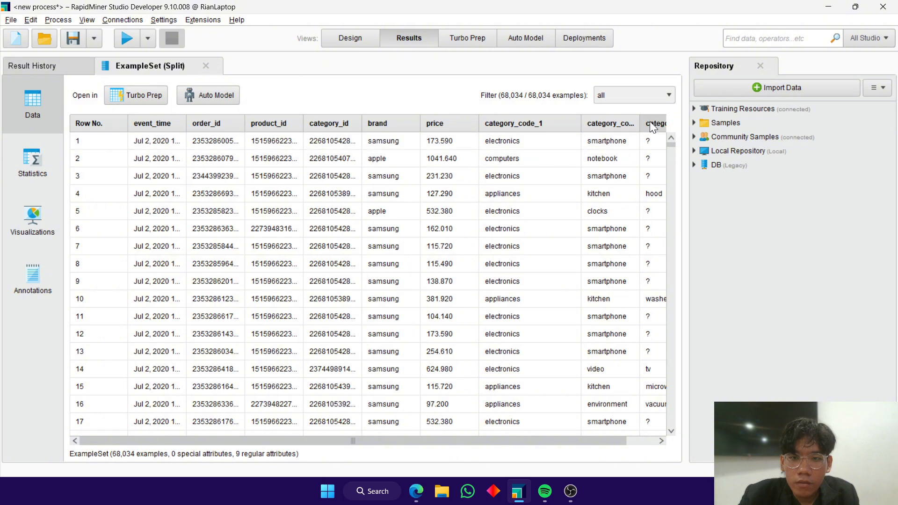
left_click_drag(639, 123, 687, 124)
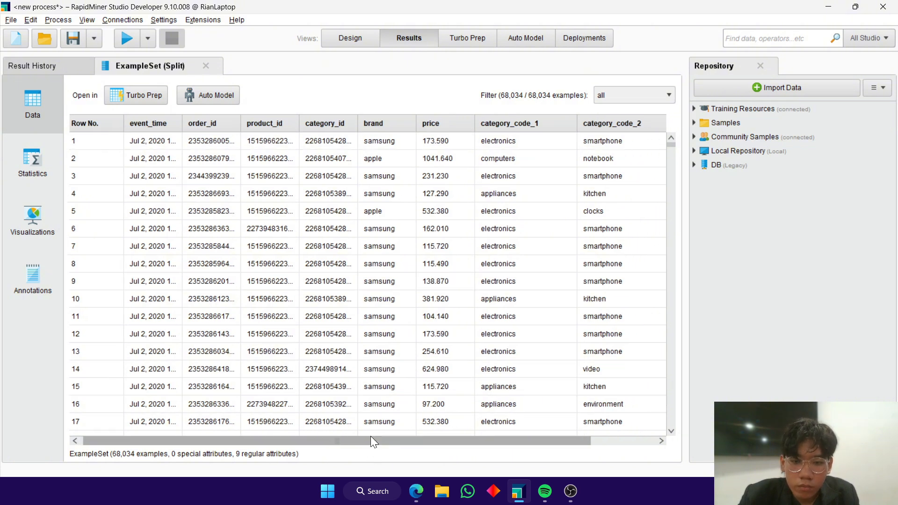
left_click_drag(371, 440, 440, 439)
left_click_drag(666, 123, 707, 122)
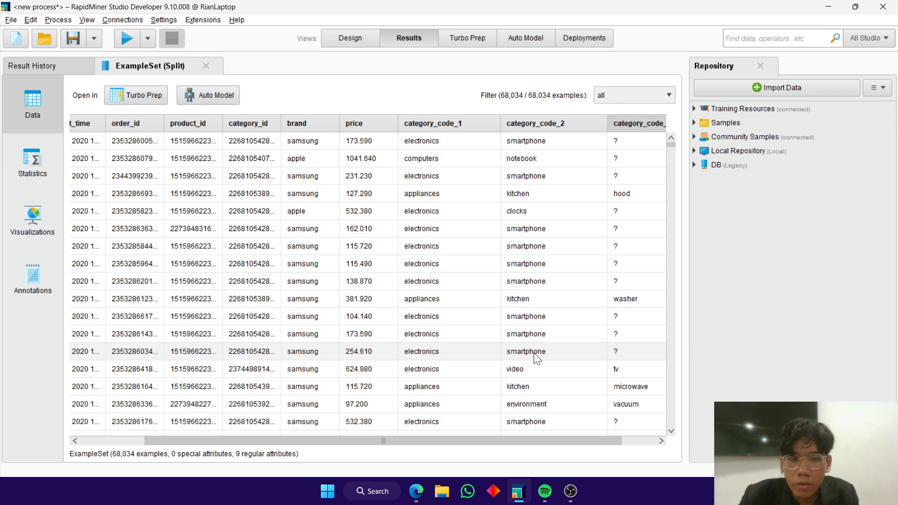
- Clear the operator search in the process design and return to the Split results
left_click(373, 39)
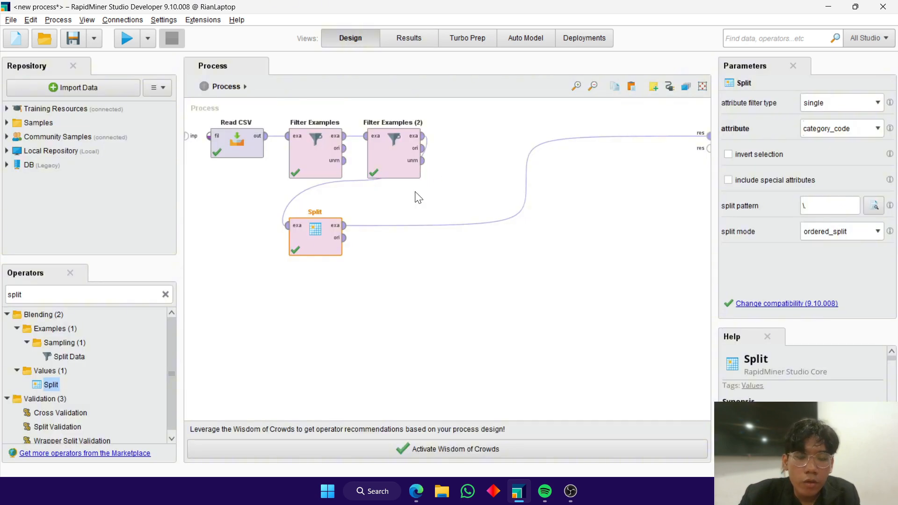
left_click(165, 295)
left_click(397, 37)
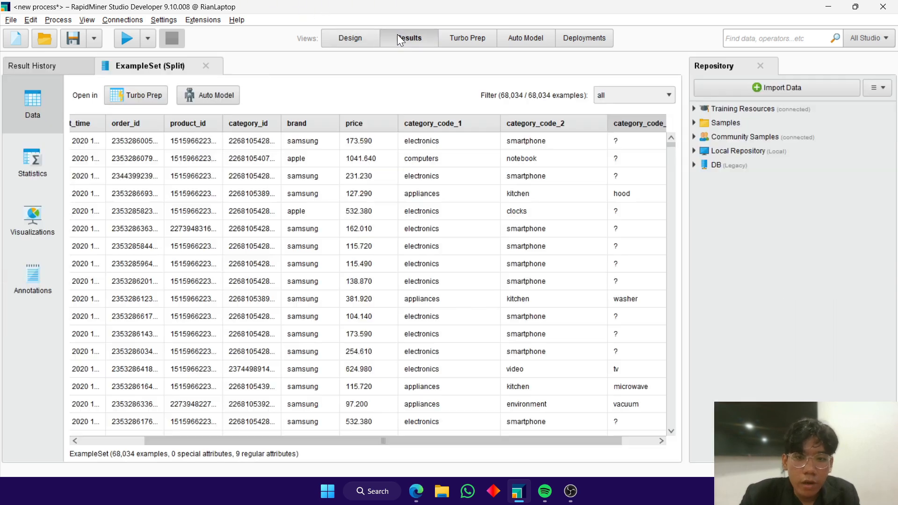
- Find the Replace Missing Values operator and insert it after Split on the connection to the result port
left_click(352, 38)
left_click(114, 295)
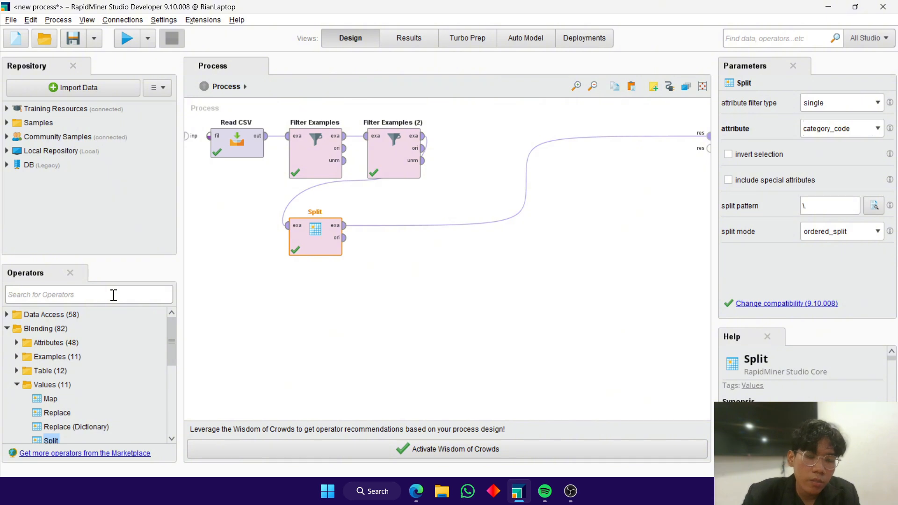
type("repla")
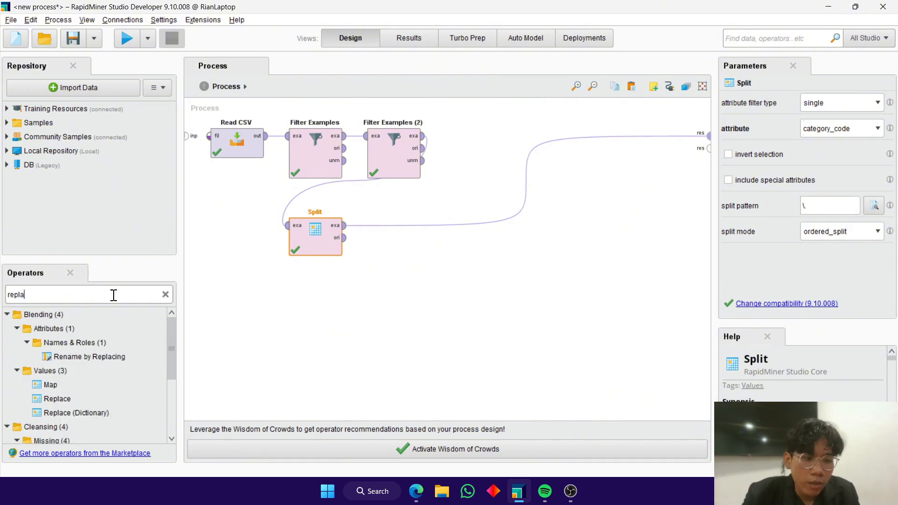
type("ce m")
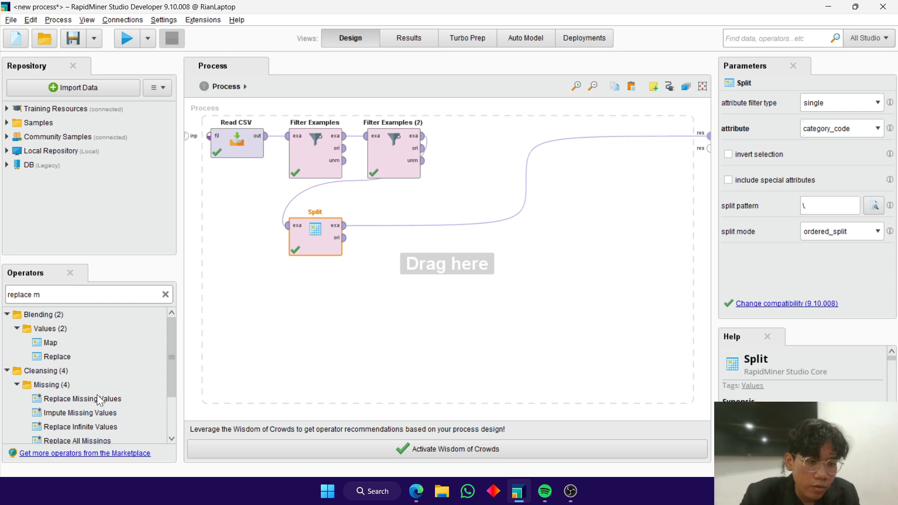
left_click_drag(91, 400, 384, 229)
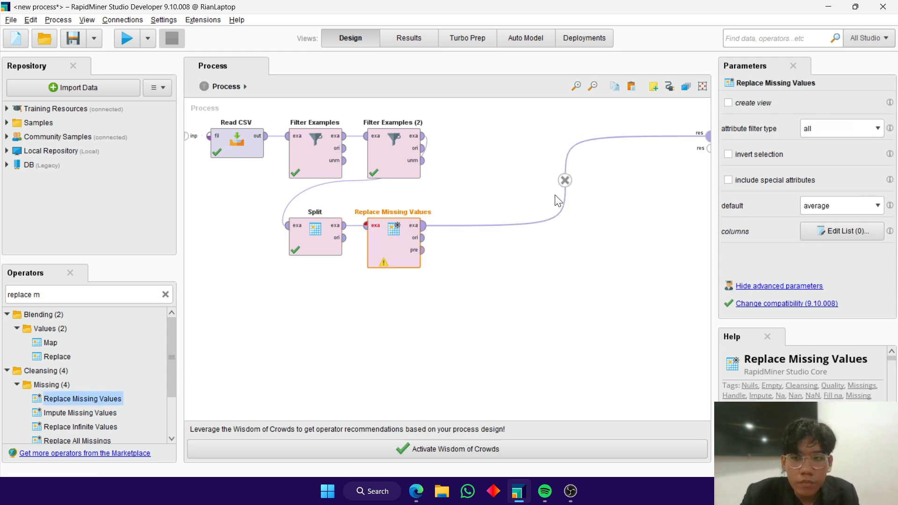
- Restrict Replace Missing Values to the single attribute category_code_3, after checking that column's missing entries in the Split results
left_click(856, 128)
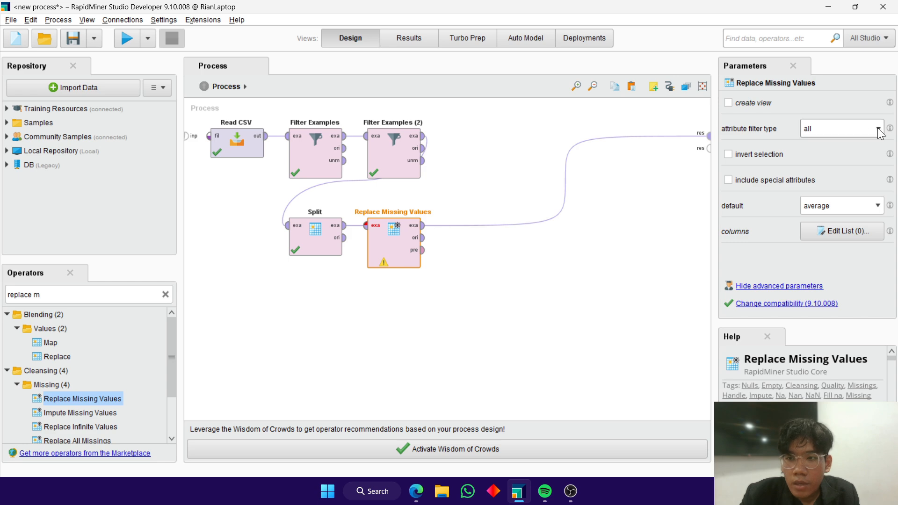
left_click(416, 37)
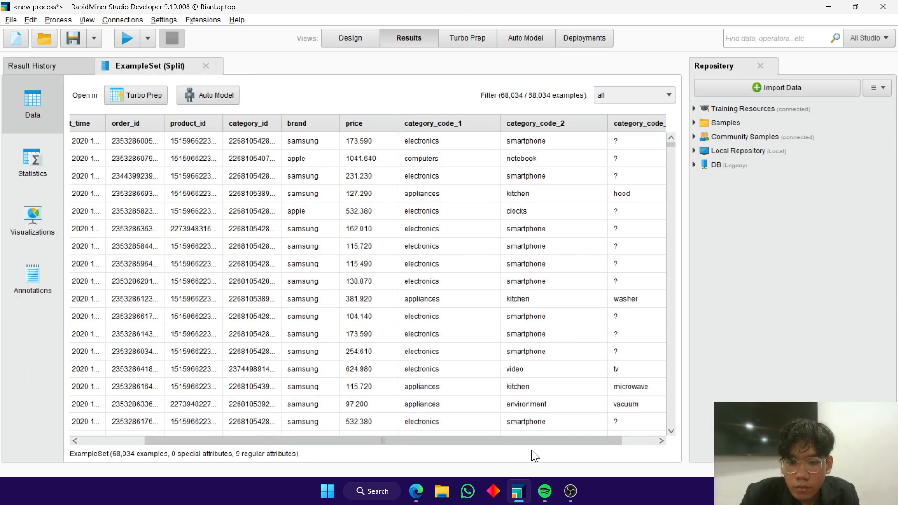
left_click_drag(533, 442, 599, 453)
scroll(579, 392, "down", 15)
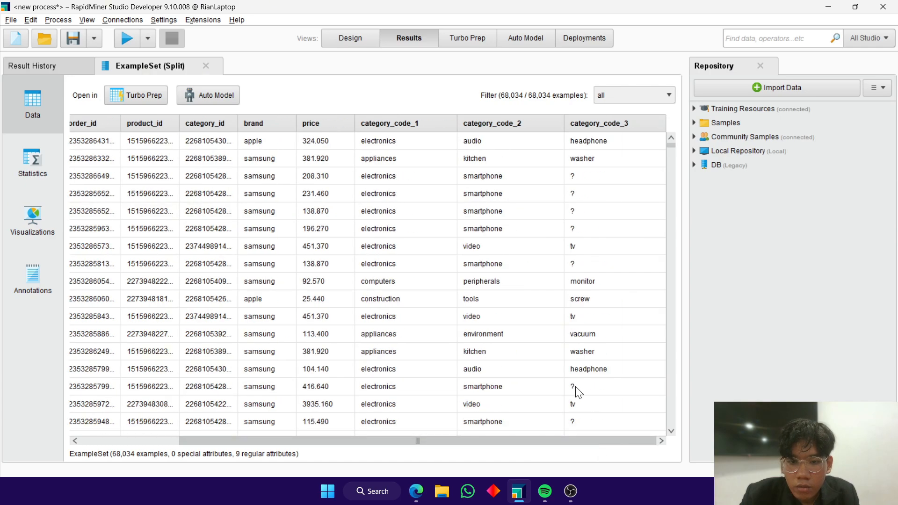
scroll(578, 391, "down", 6)
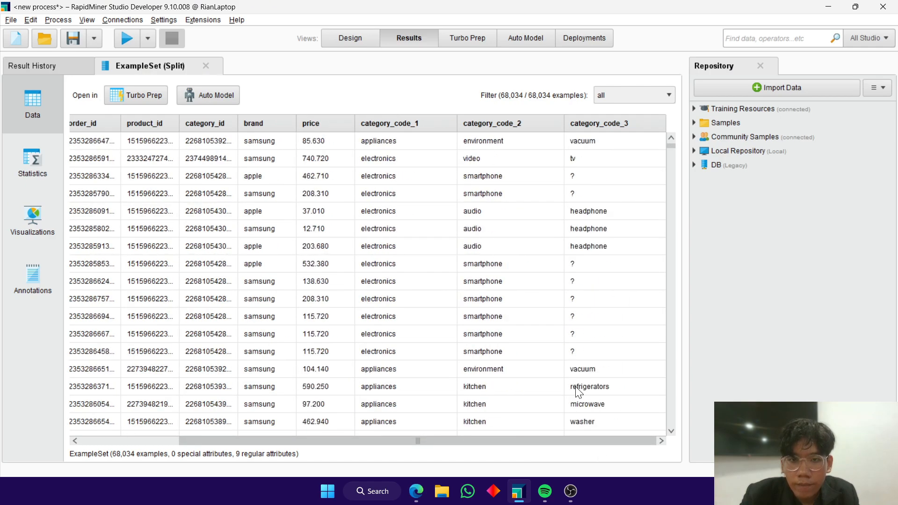
left_click(340, 37)
left_click(877, 127)
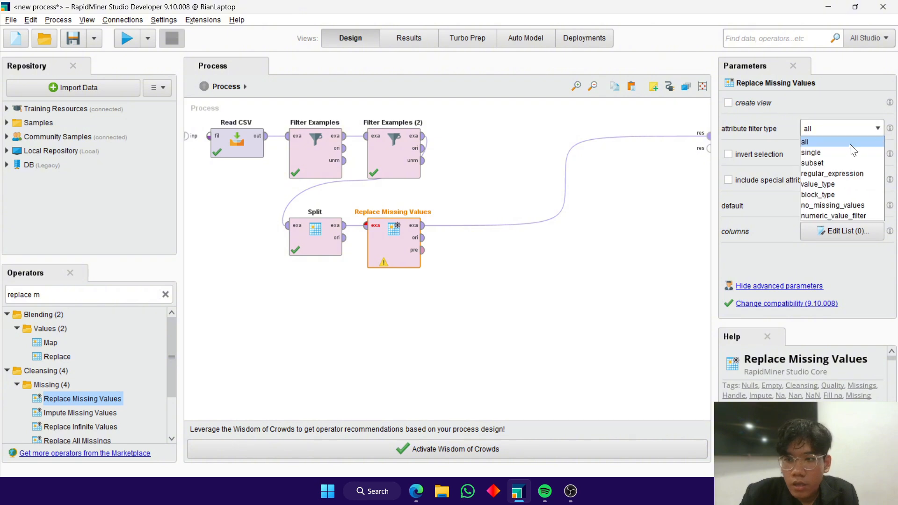
left_click(841, 148)
left_click(878, 154)
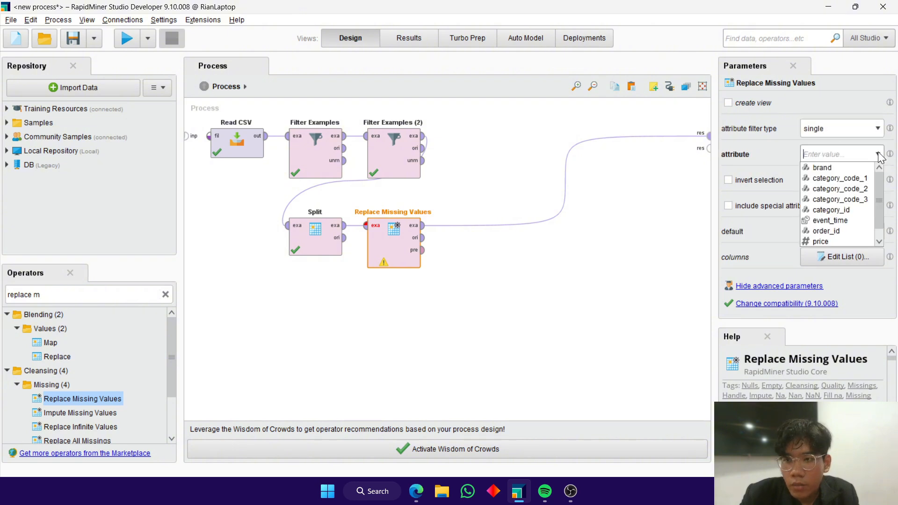
left_click(844, 200)
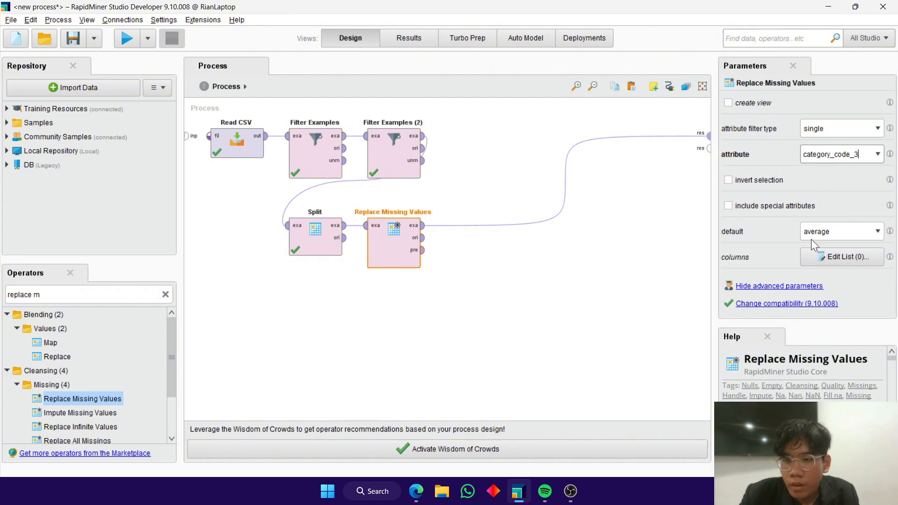
- Set the missing-value default to value with "-" as the replenishment value, and run the process
left_click(878, 233)
left_click(830, 297)
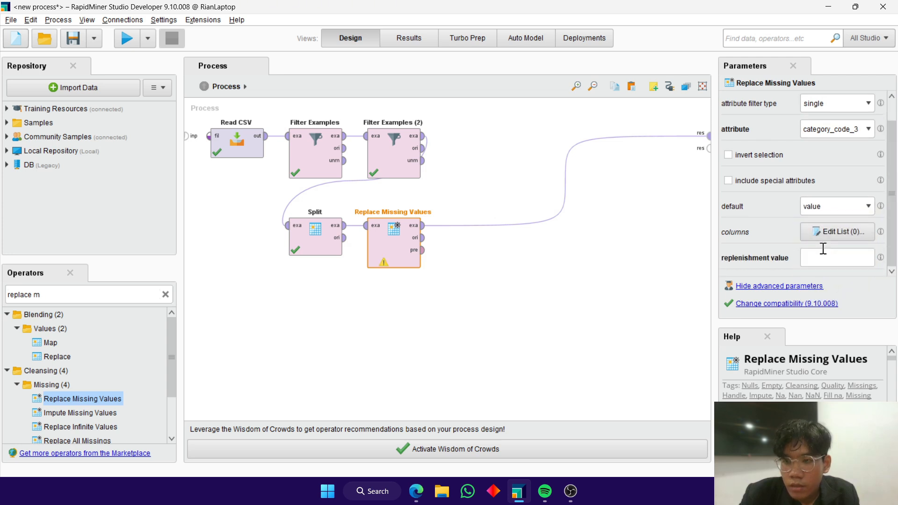
left_click(819, 261)
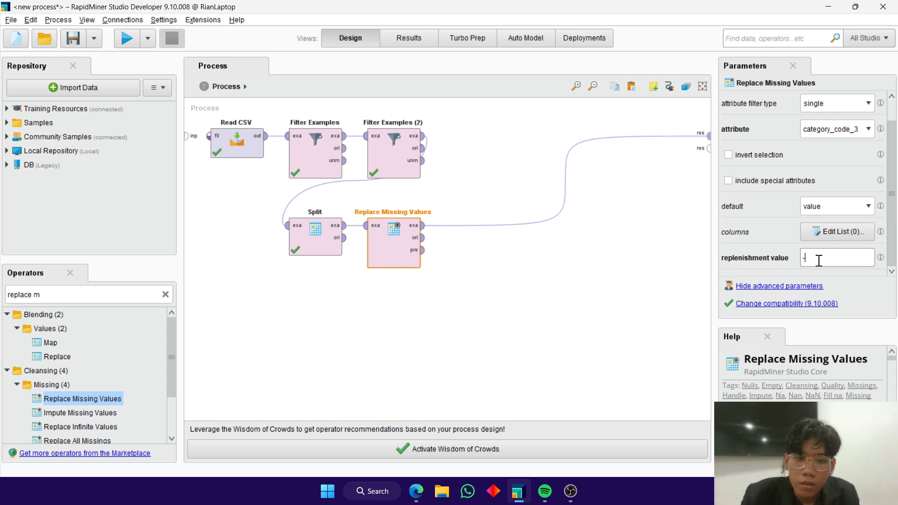
key("F11")
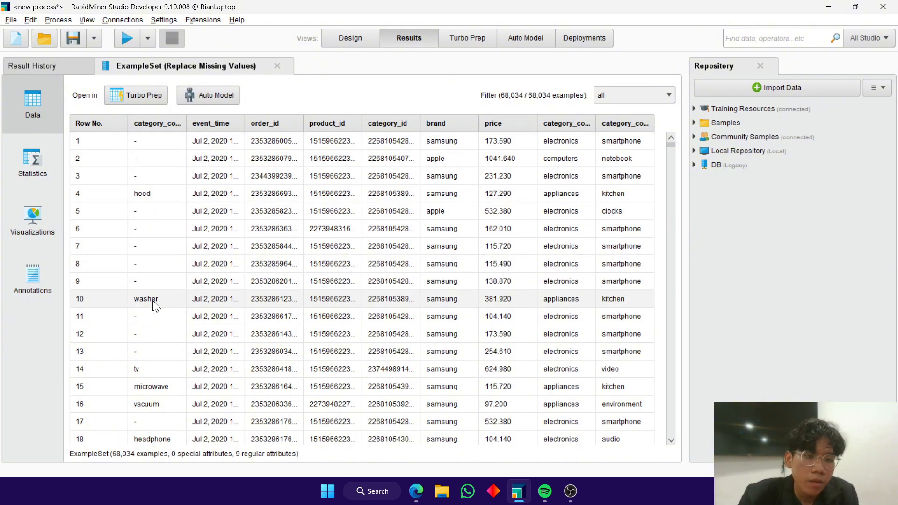
- Examine the replaced category_code_3 values in the results and widen the order_id column to its full contents
scroll(156, 306, "down", 5)
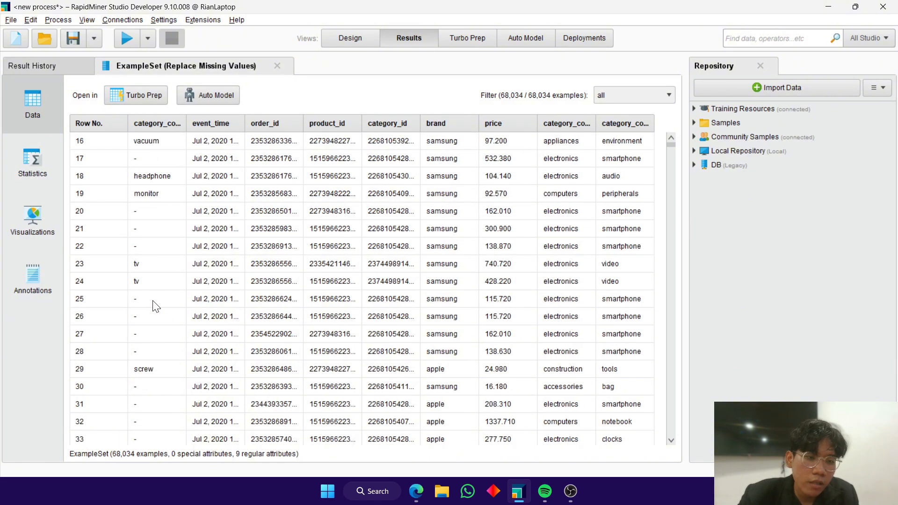
scroll(153, 301, "down", 20)
scroll(153, 301, "up", 20)
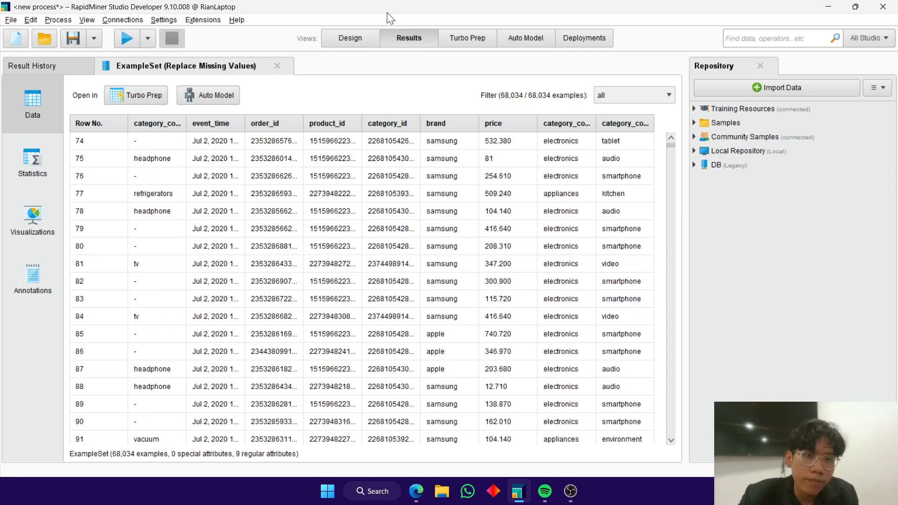
left_click(349, 42)
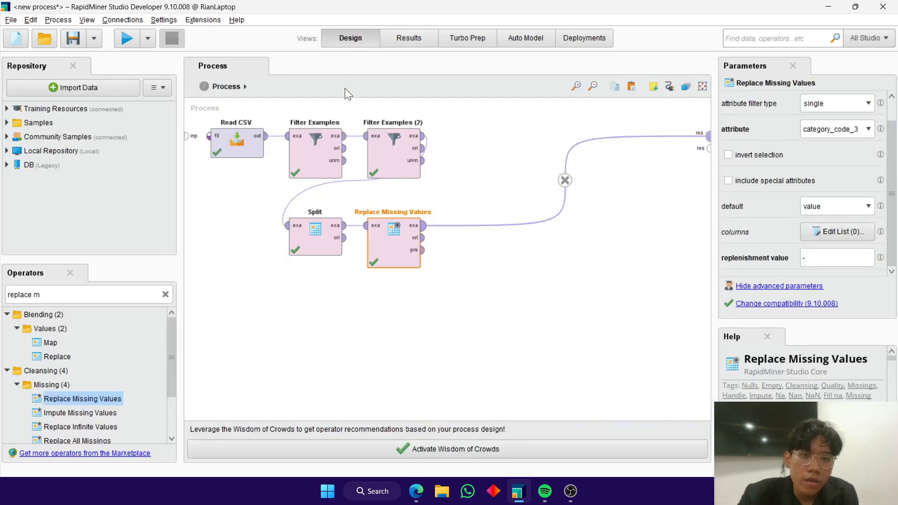
left_click(430, 39)
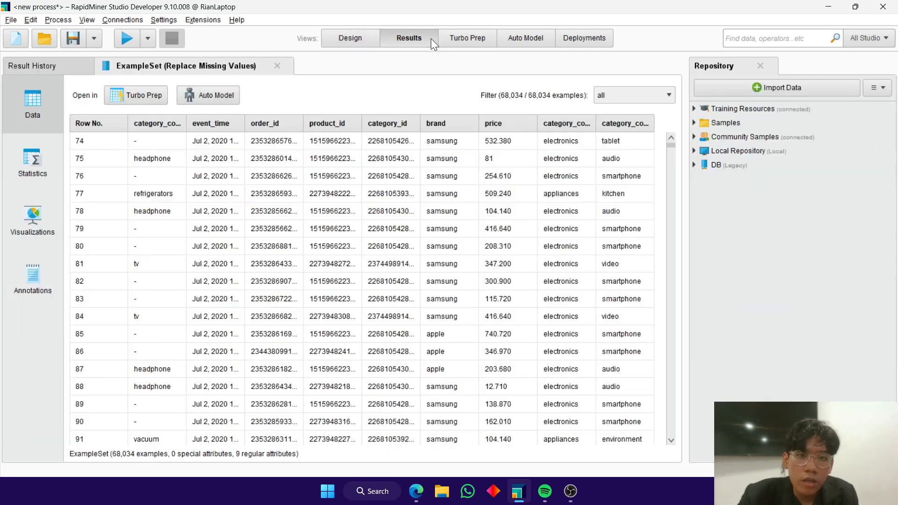
double_click(303, 123)
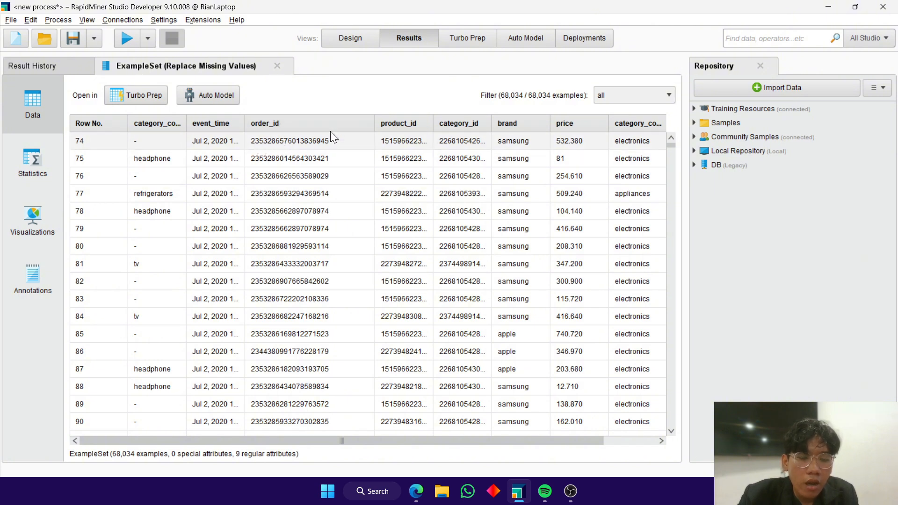
- Find the Cut operator and insert it after Replace Missing Values on the connection to the result port
left_click(363, 37)
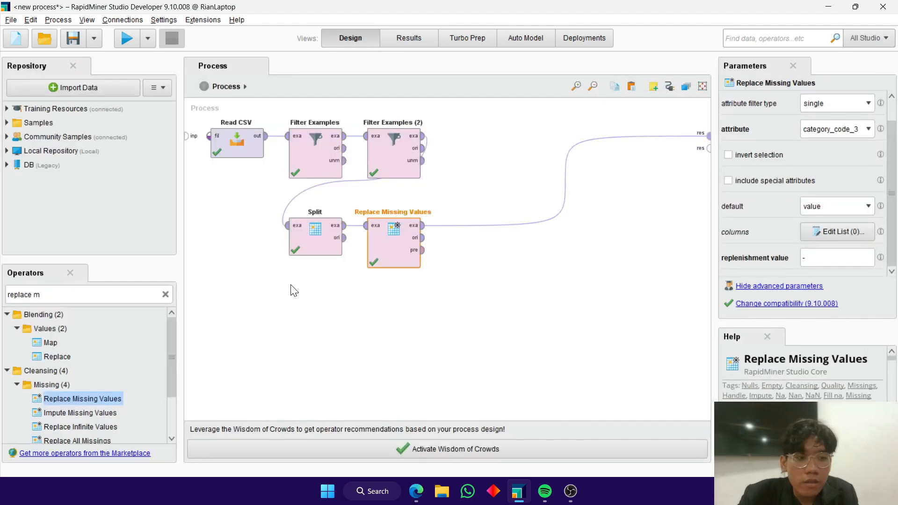
left_click(165, 294)
type("cut")
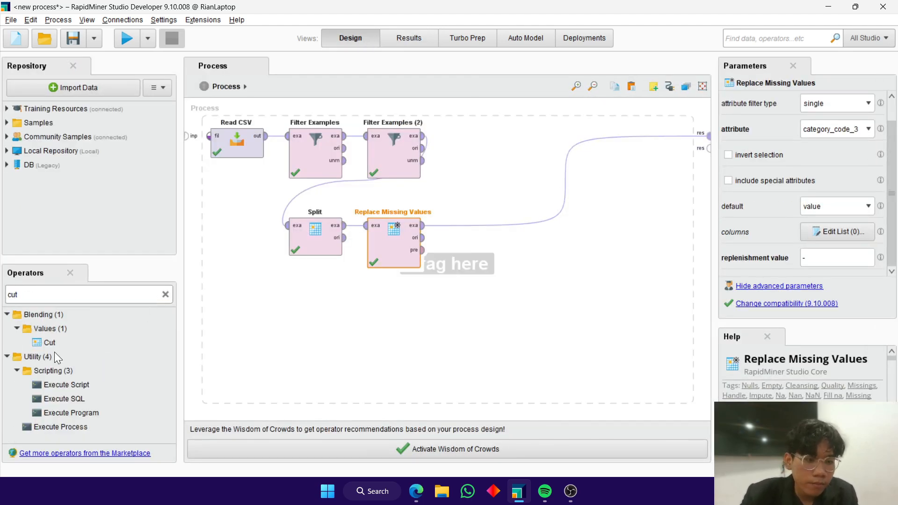
left_click_drag(49, 342, 470, 226)
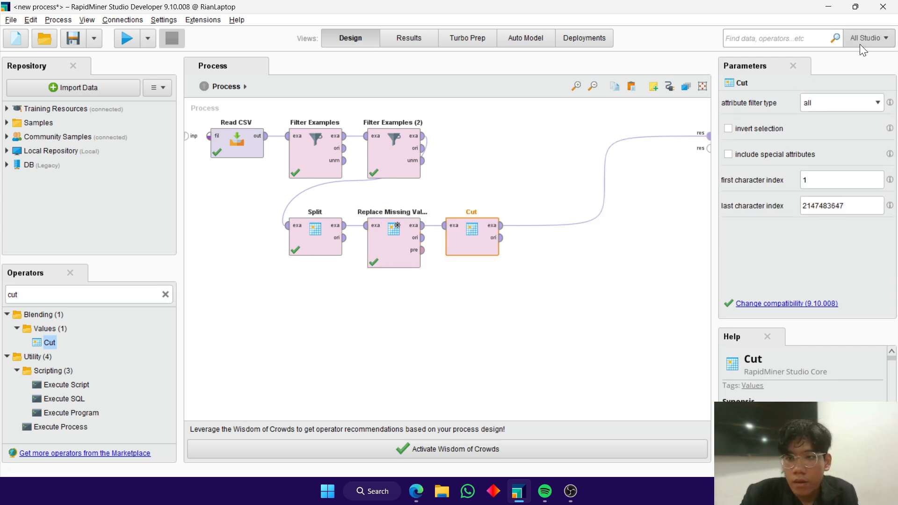
- Set the Cut operator's attribute filter type to single and choose order_id as its attribute
left_click(879, 104)
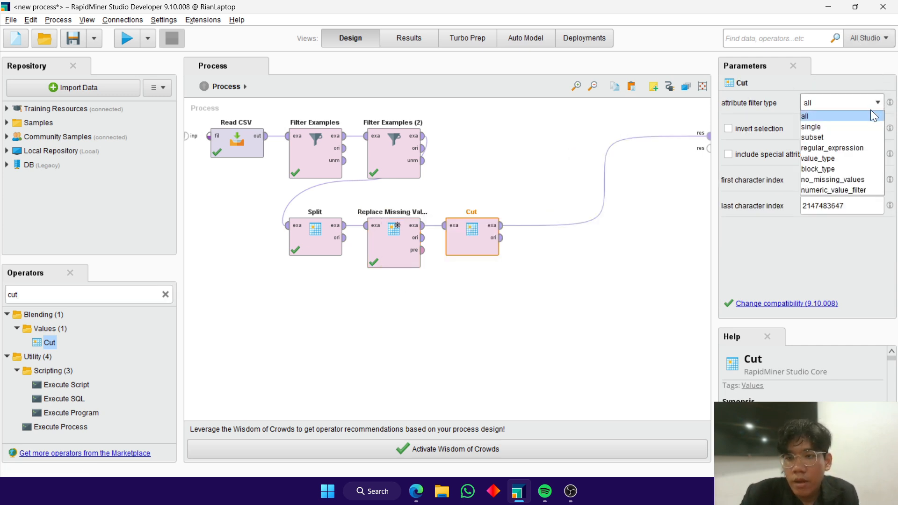
left_click(840, 127)
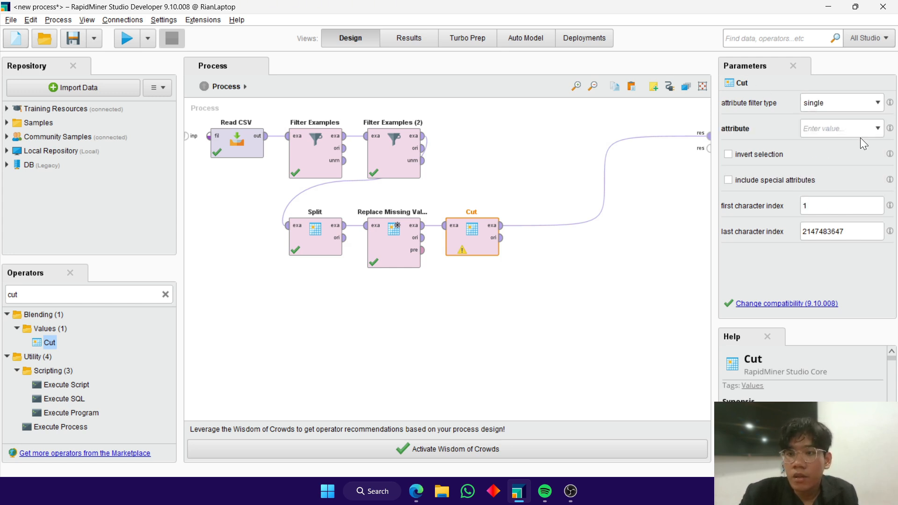
left_click(878, 129)
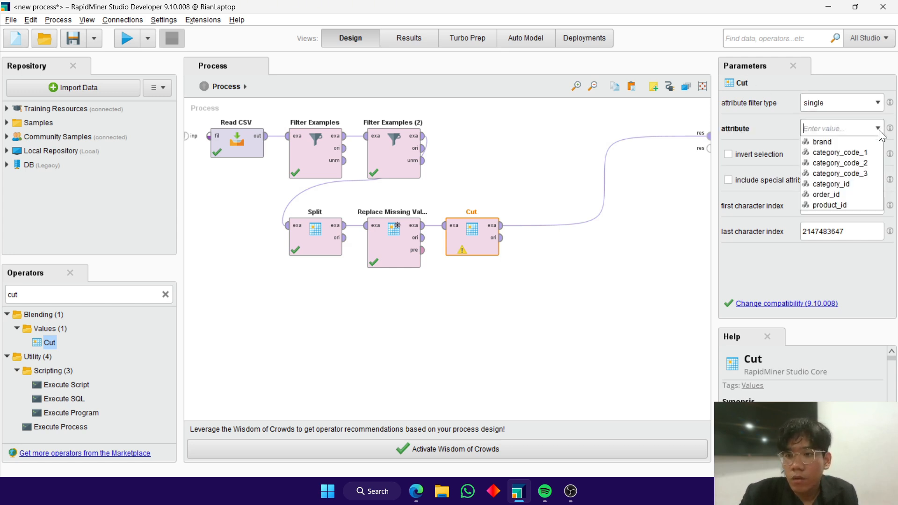
left_click(842, 194)
- Set the Cut operator's first character index to 11 and run the process
left_click(822, 209)
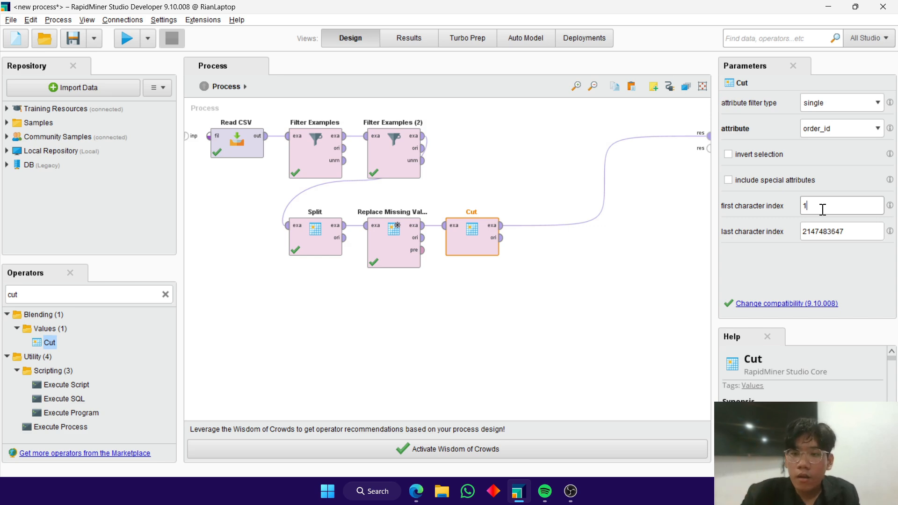
left_click(405, 31)
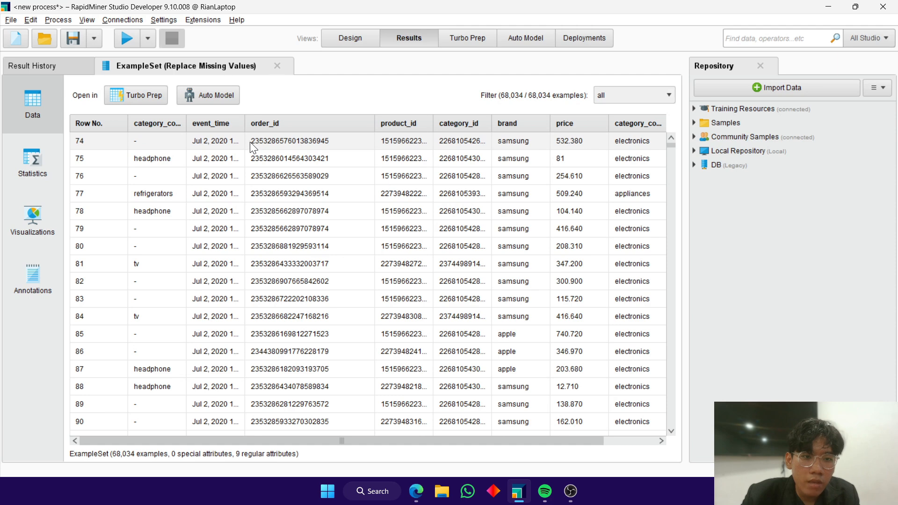
left_click(350, 41)
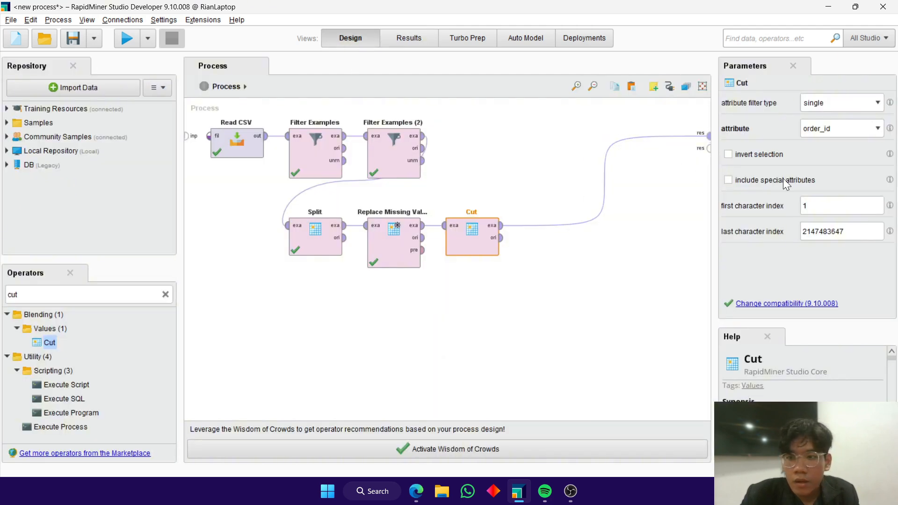
left_click(818, 201)
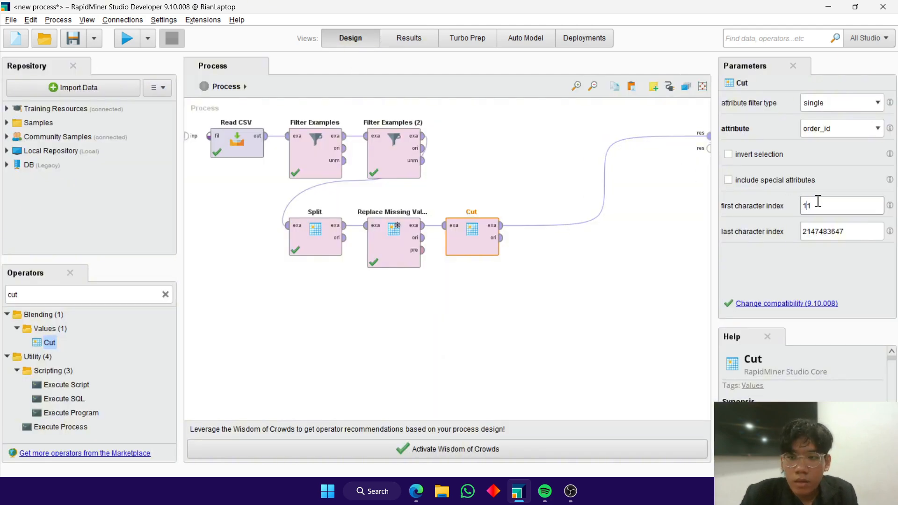
key("F11")
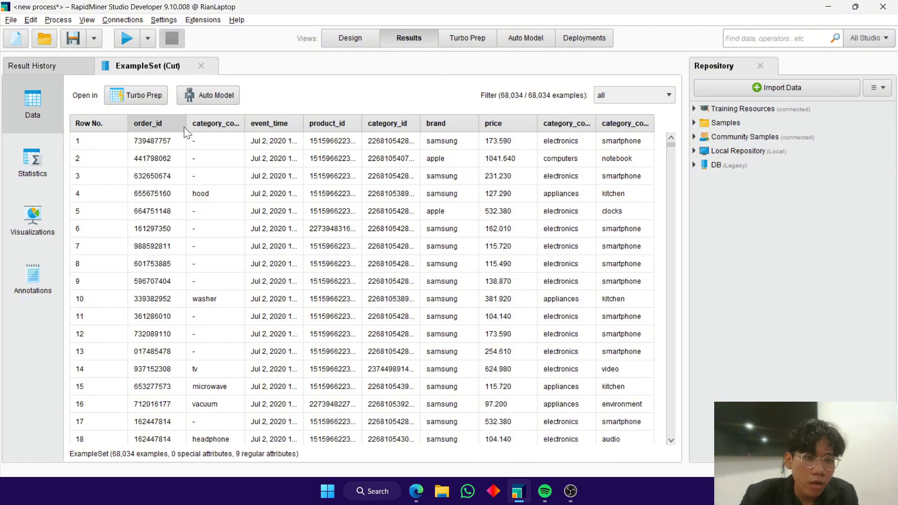
- Widen the order_id column in the Cut results and review the shortened values against the process design
left_click_drag(186, 127, 227, 127)
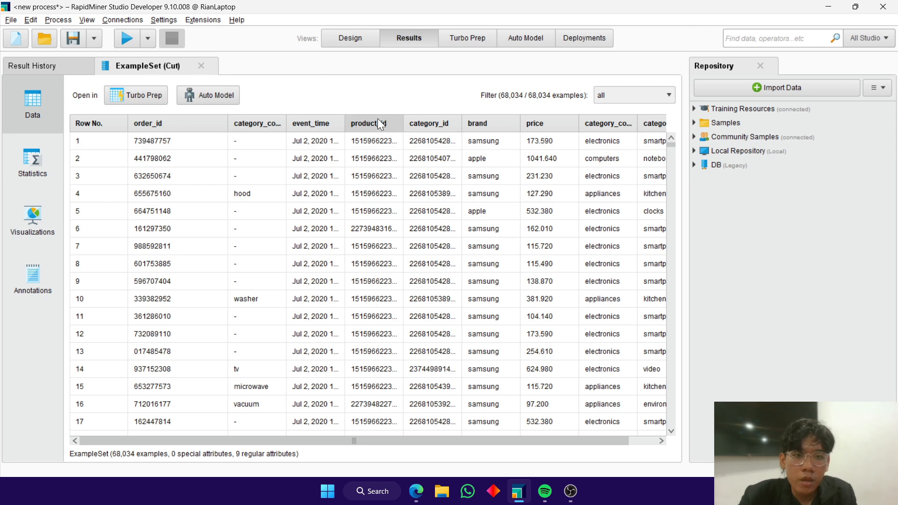
left_click(351, 38)
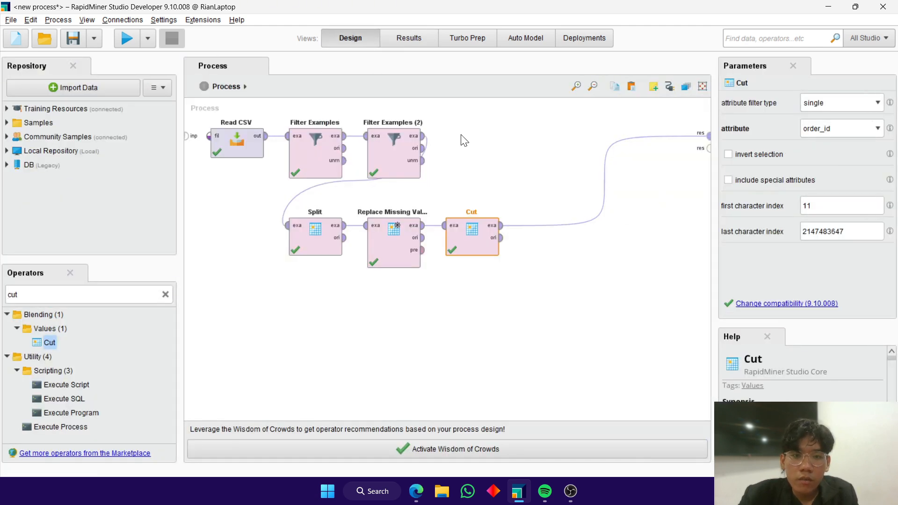
left_click(413, 33)
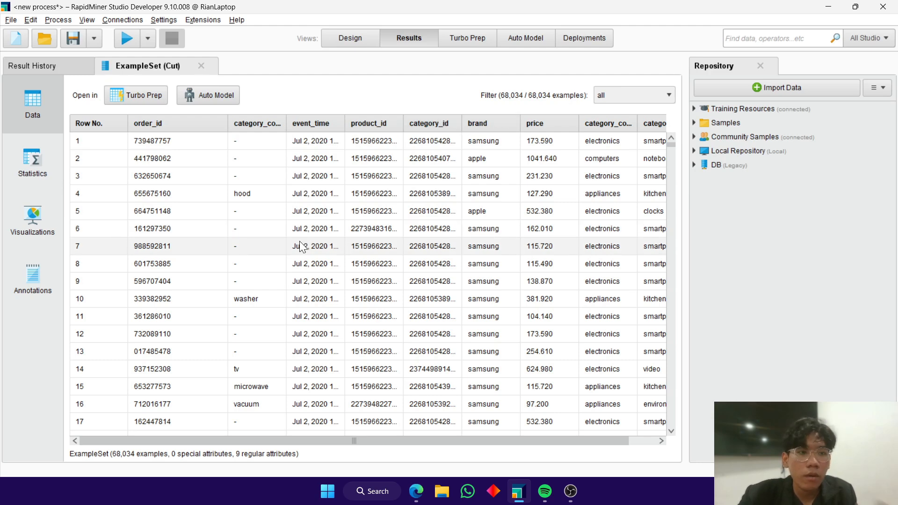
left_click(348, 36)
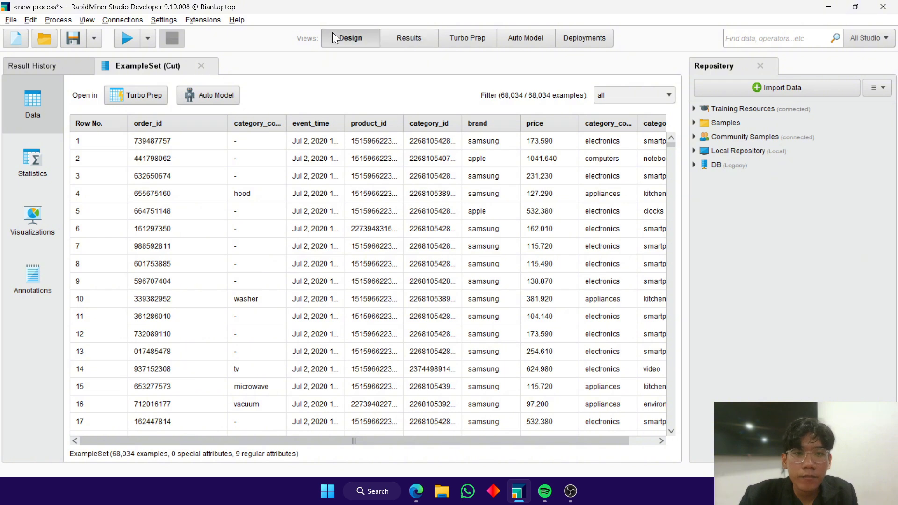
left_click(416, 40)
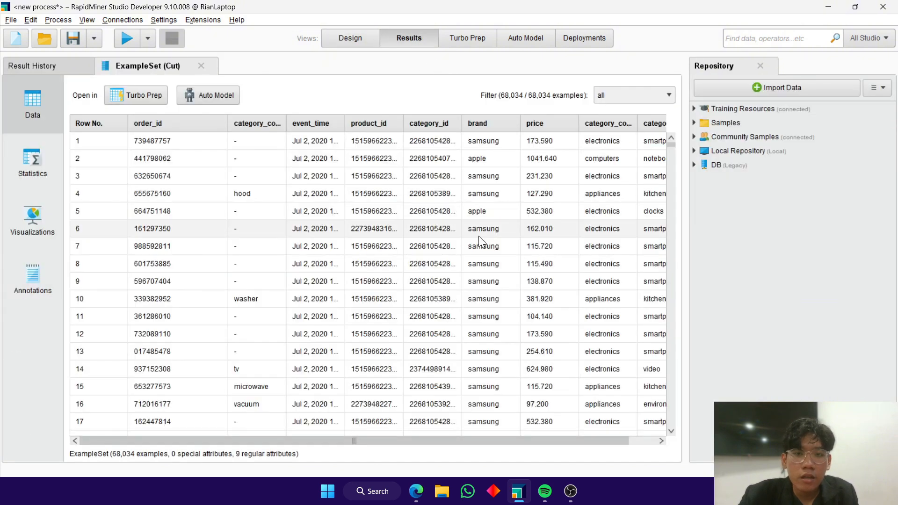
- Look across the Cut results' columns and widen the category_code_3 column
left_click_drag(389, 438, 481, 450)
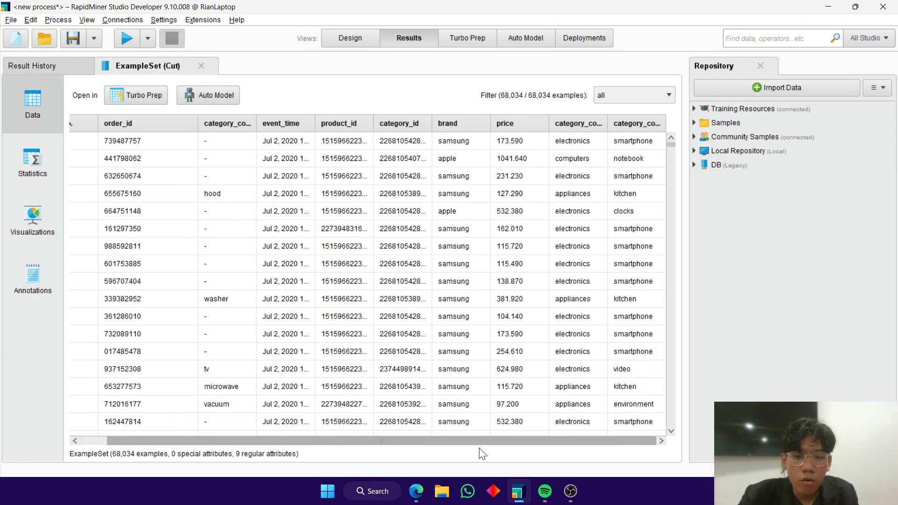
left_click_drag(389, 443, 297, 415)
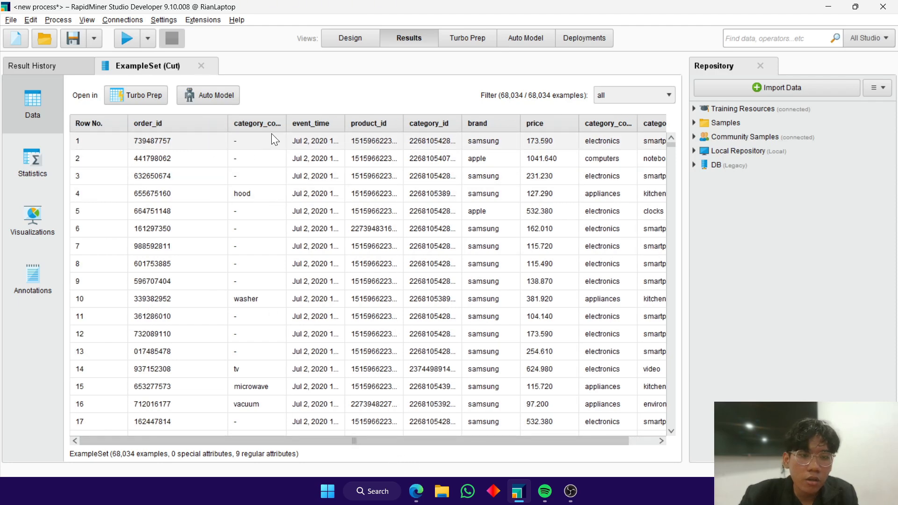
left_click_drag(285, 127, 323, 127)
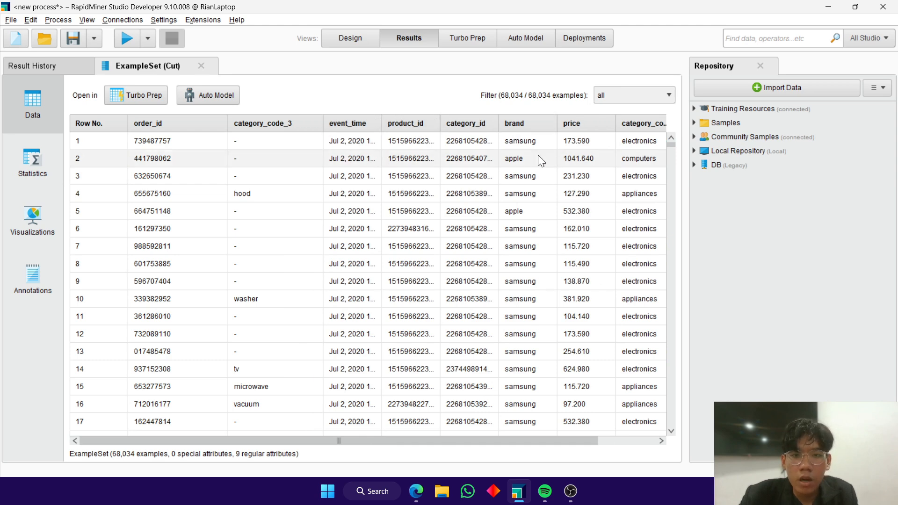
- Find the Reorder Attributes operator and insert it after Cut on the connection to the result port
left_click(349, 39)
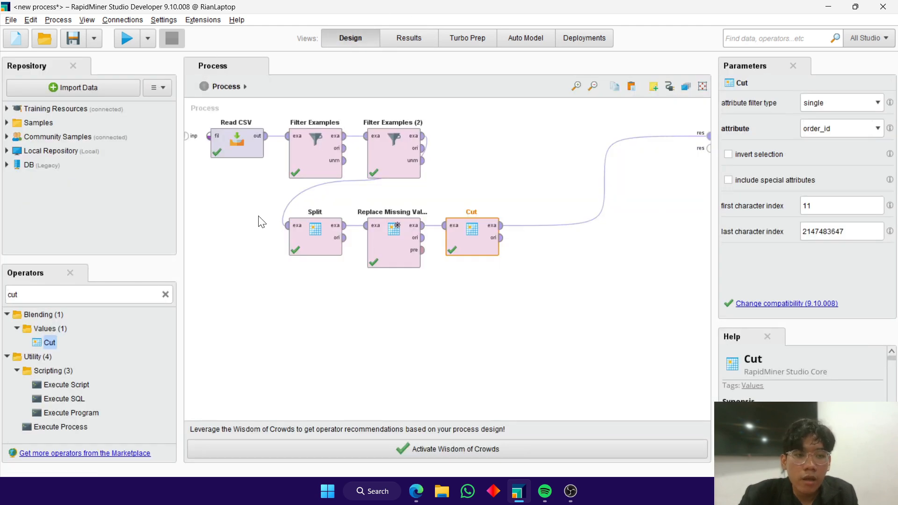
left_click(166, 295)
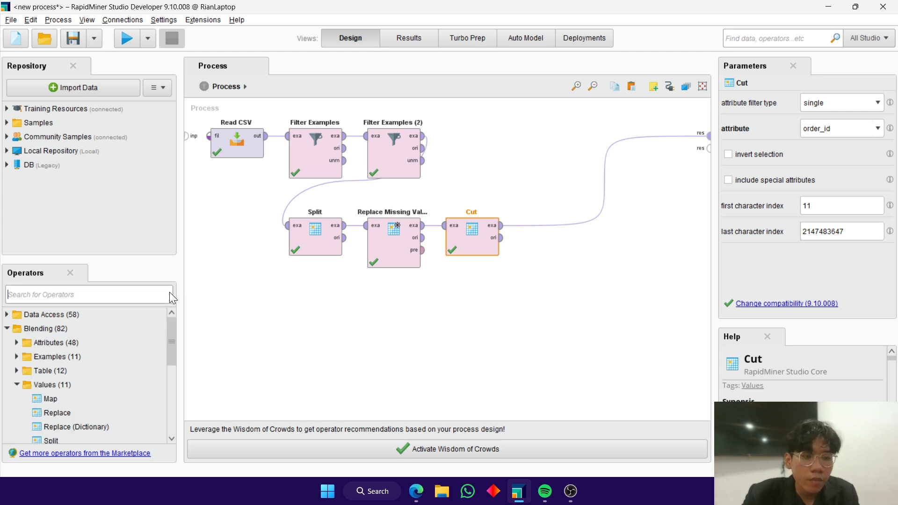
type("reo")
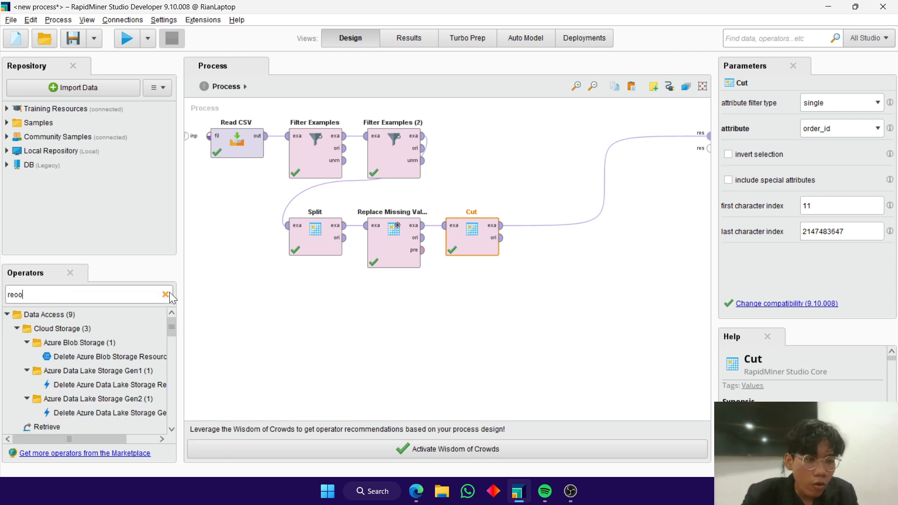
type("rder")
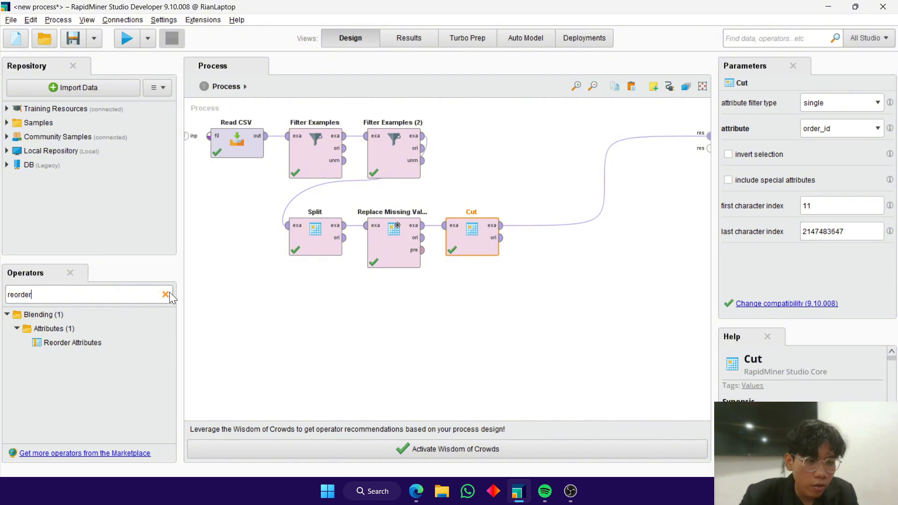
left_click_drag(89, 342, 547, 232)
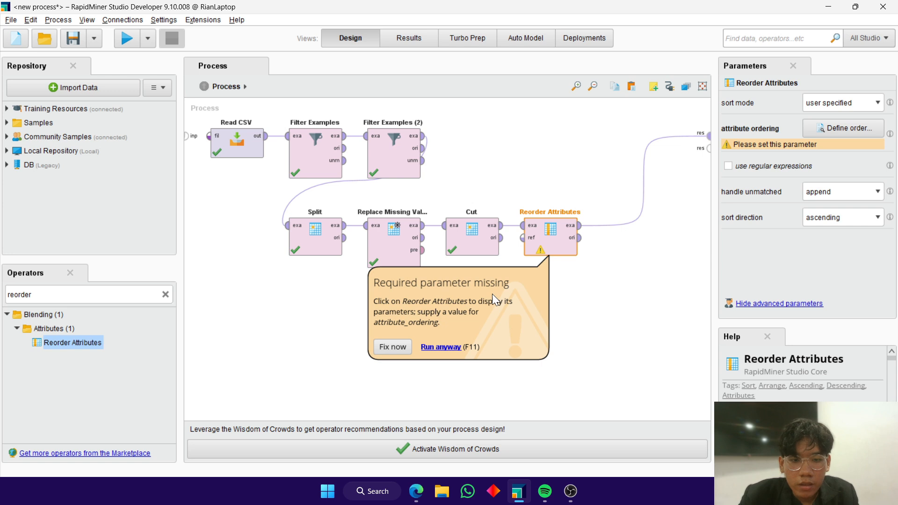
left_click(378, 346)
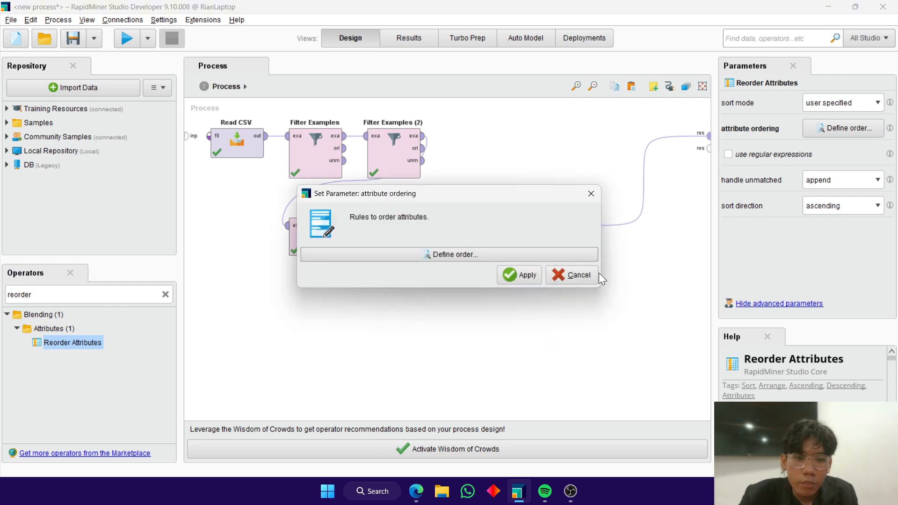
left_click(585, 274)
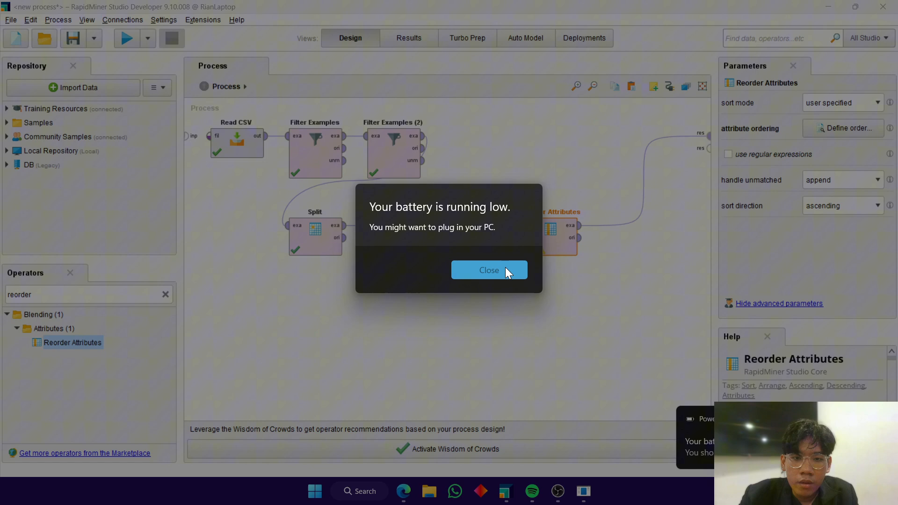
left_click(505, 270)
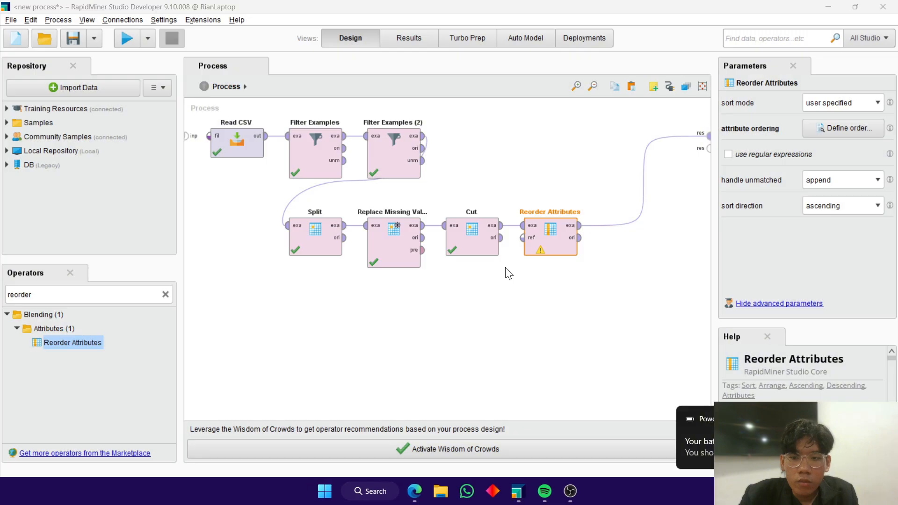
- Connect the original output of Filter Examples (2) to Reorder Attributes' reference input and space out the Reorder Attributes and Cut operators
left_click(426, 158)
left_click(424, 148)
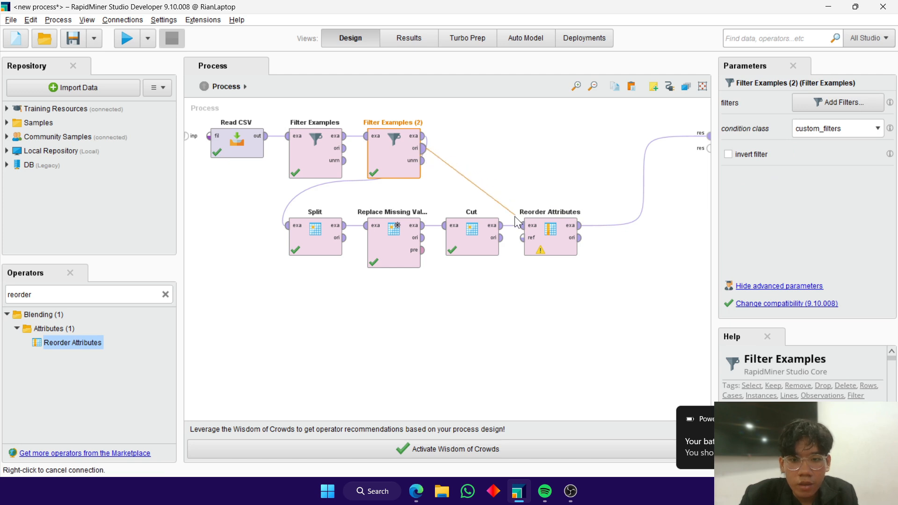
left_click(522, 239)
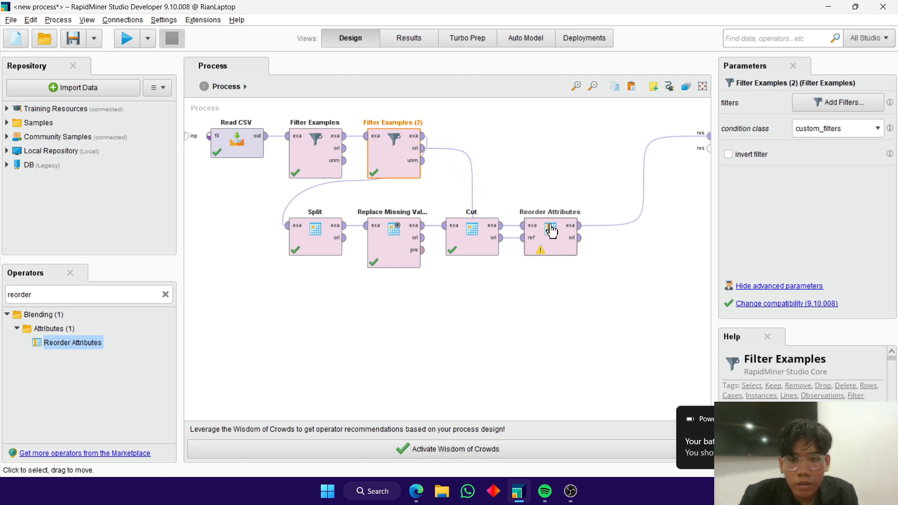
left_click_drag(546, 234, 585, 234)
left_click_drag(489, 236, 489, 266)
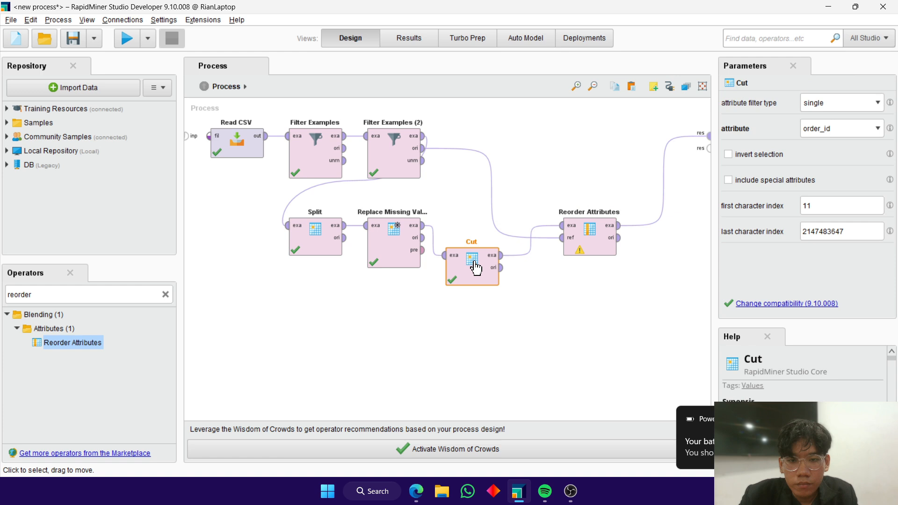
- Set the Reorder Attributes operator's sort mode to reference data and run the process
left_click(591, 239)
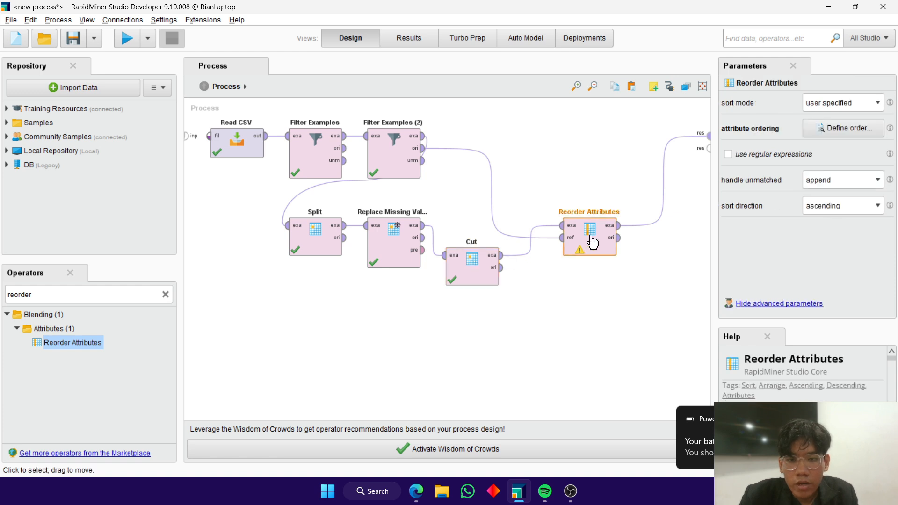
left_click(877, 102)
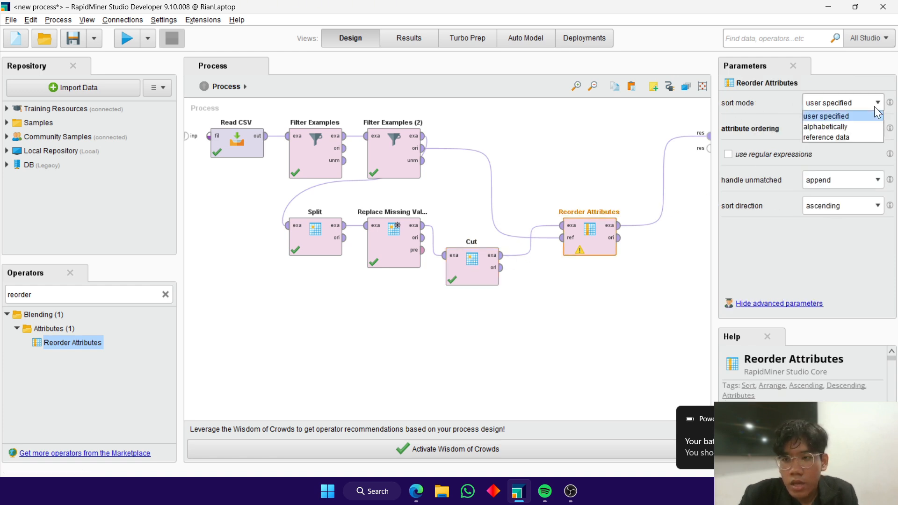
left_click(832, 136)
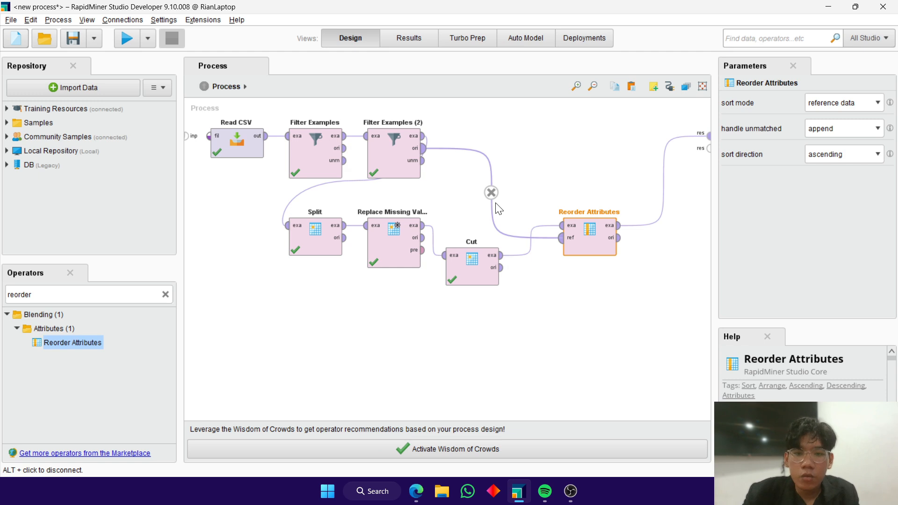
key("F11")
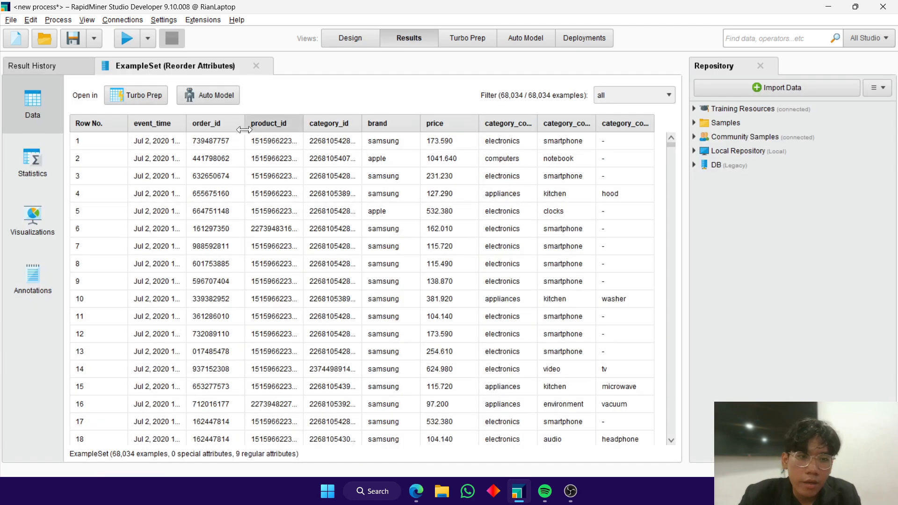
- Widen the event_time, order_id and three category_code columns in the Reorder Attributes results and review the column order
left_click_drag(185, 122, 201, 123)
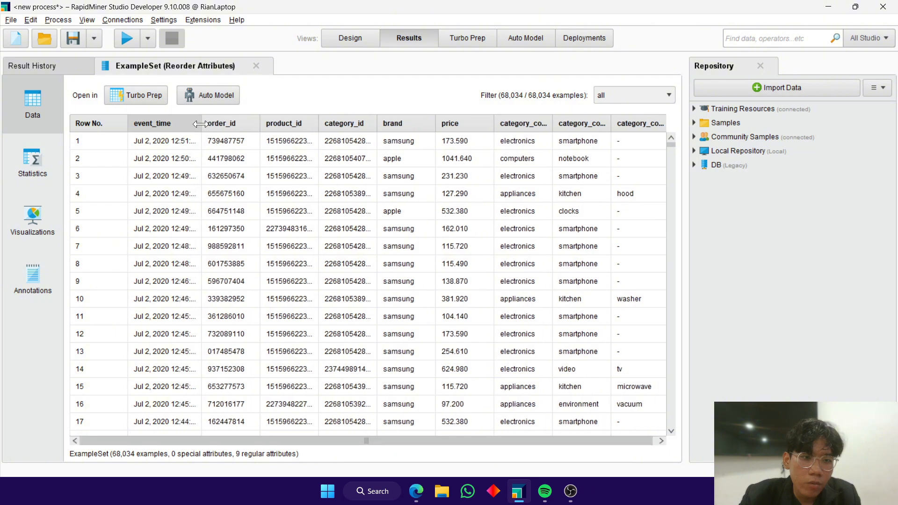
left_click_drag(259, 123, 300, 126)
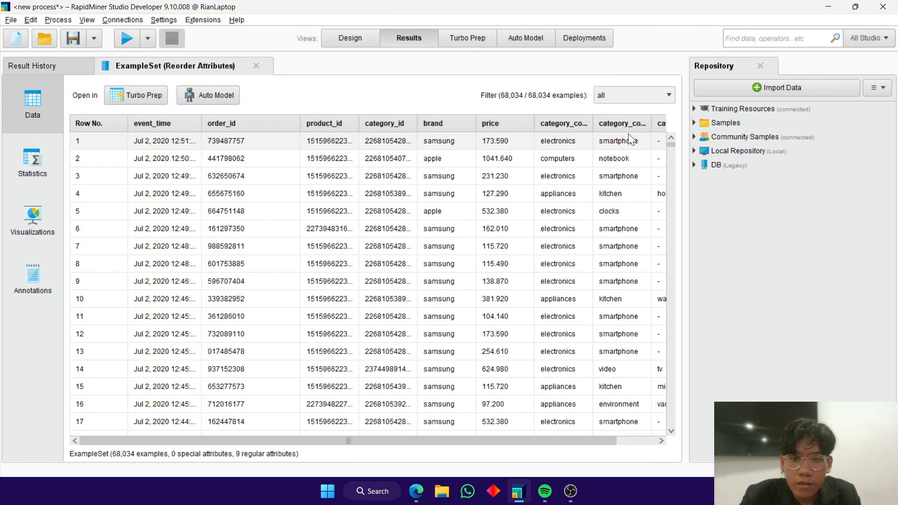
left_click_drag(353, 436, 461, 435)
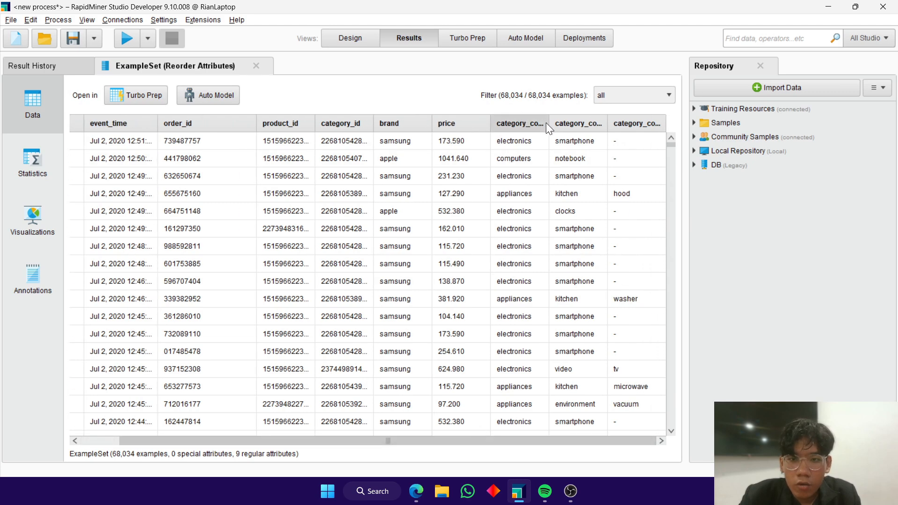
left_click_drag(549, 123, 571, 124)
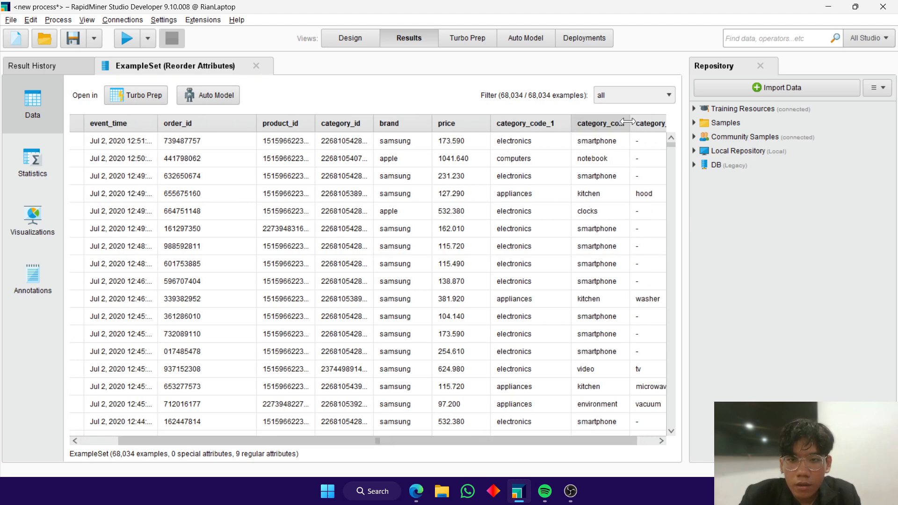
left_click_drag(629, 122, 655, 124)
left_click_drag(388, 440, 430, 441)
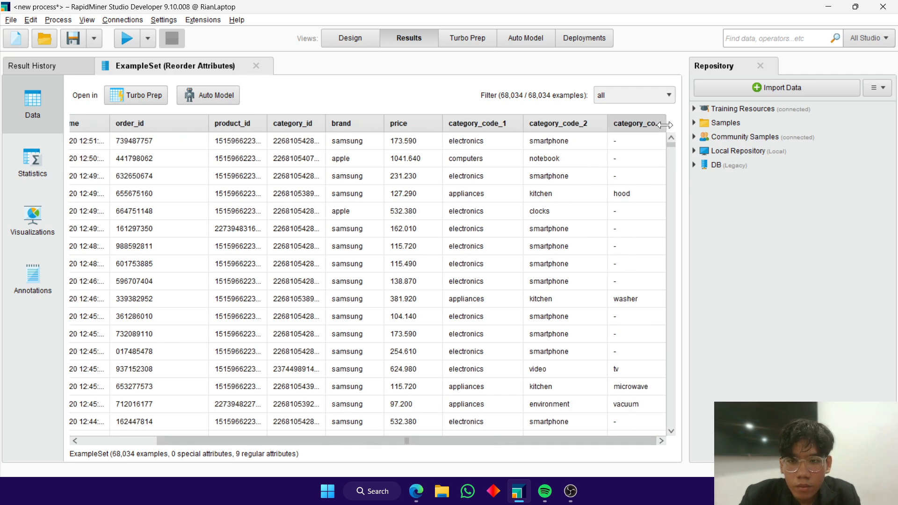
left_click_drag(667, 125, 681, 126)
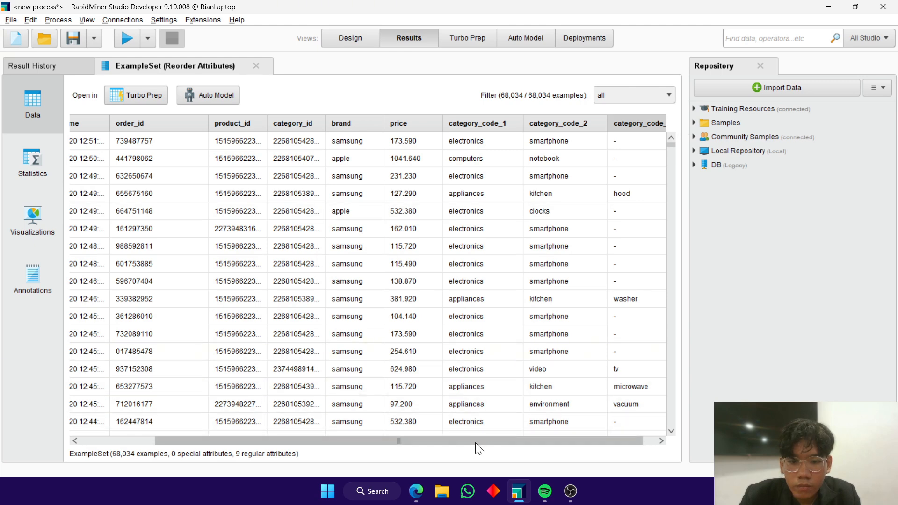
left_click_drag(508, 440, 521, 439)
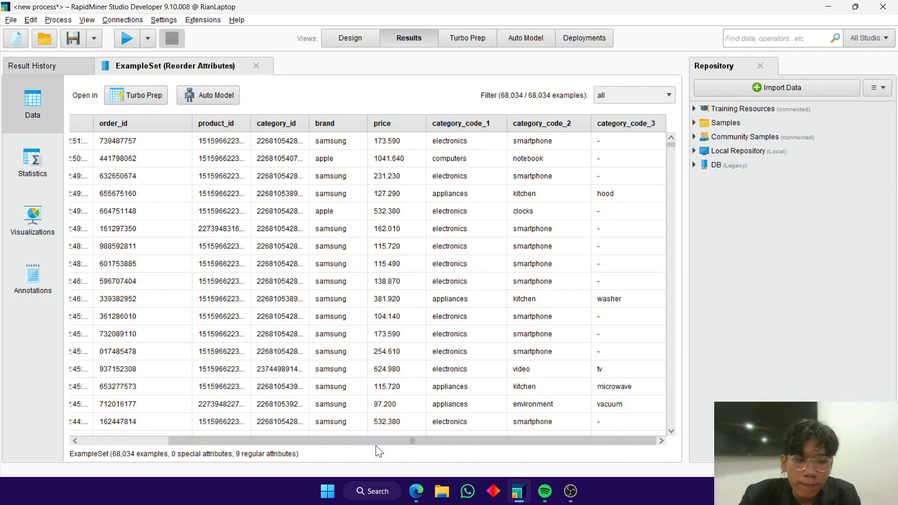
left_click_drag(366, 441, 276, 440)
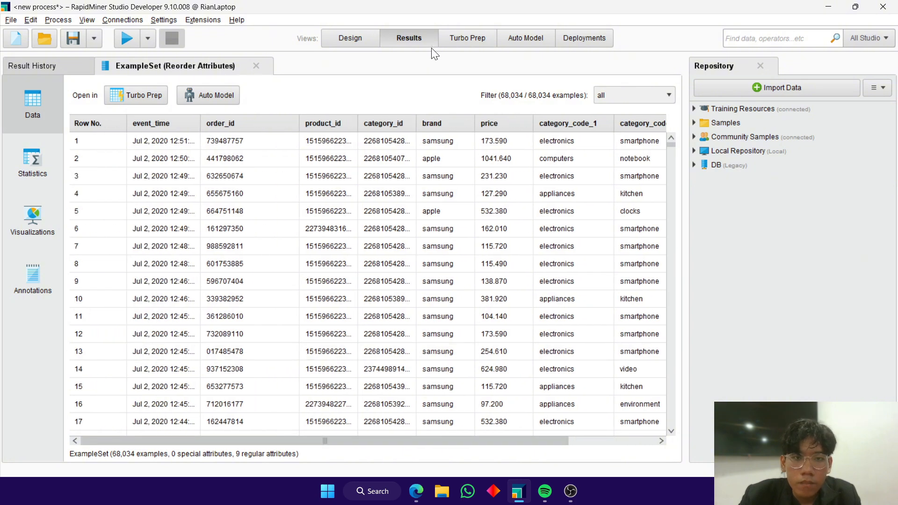
- Return to the process design and show the Split operator's parameters
left_click(350, 38)
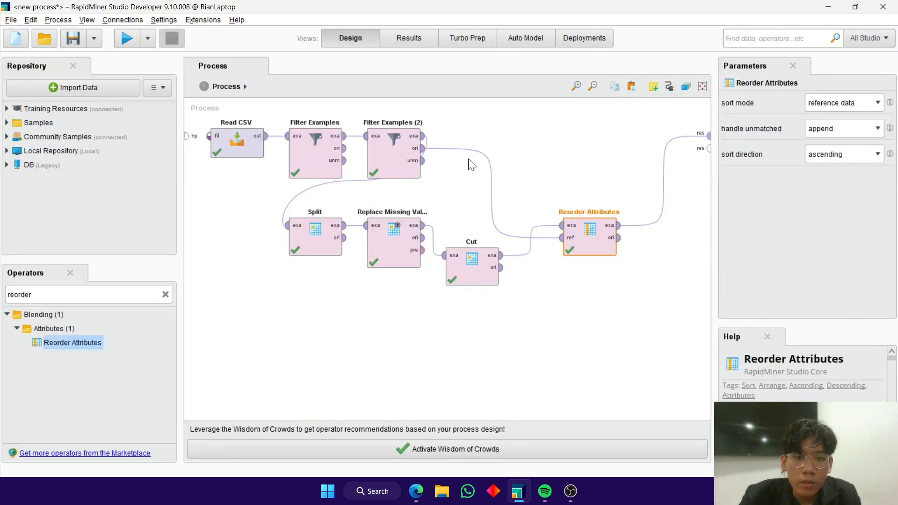
left_click(309, 238)
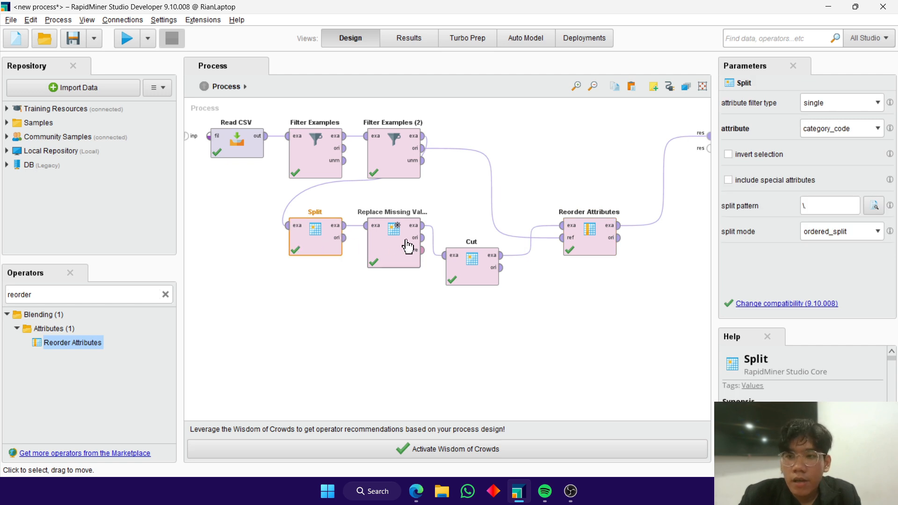